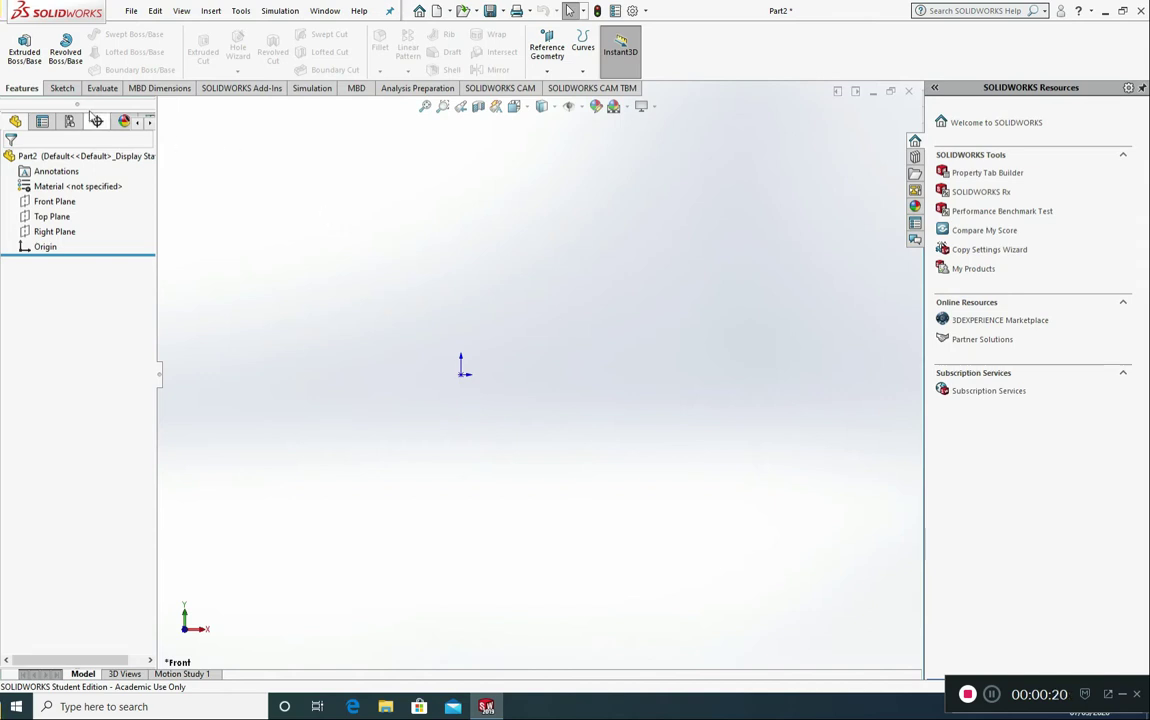
- Start a sketch on the Front Plane and draw a vertical centerline about 95 mm long through the origin
left_click(58, 202)
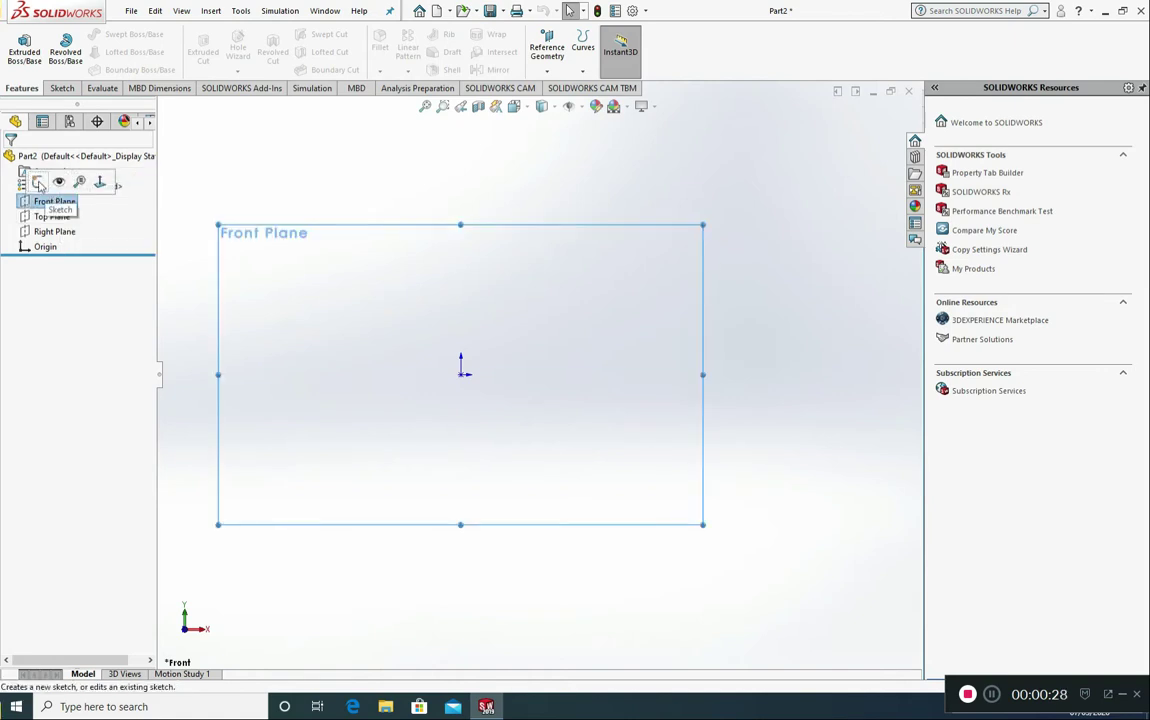
left_click(38, 182)
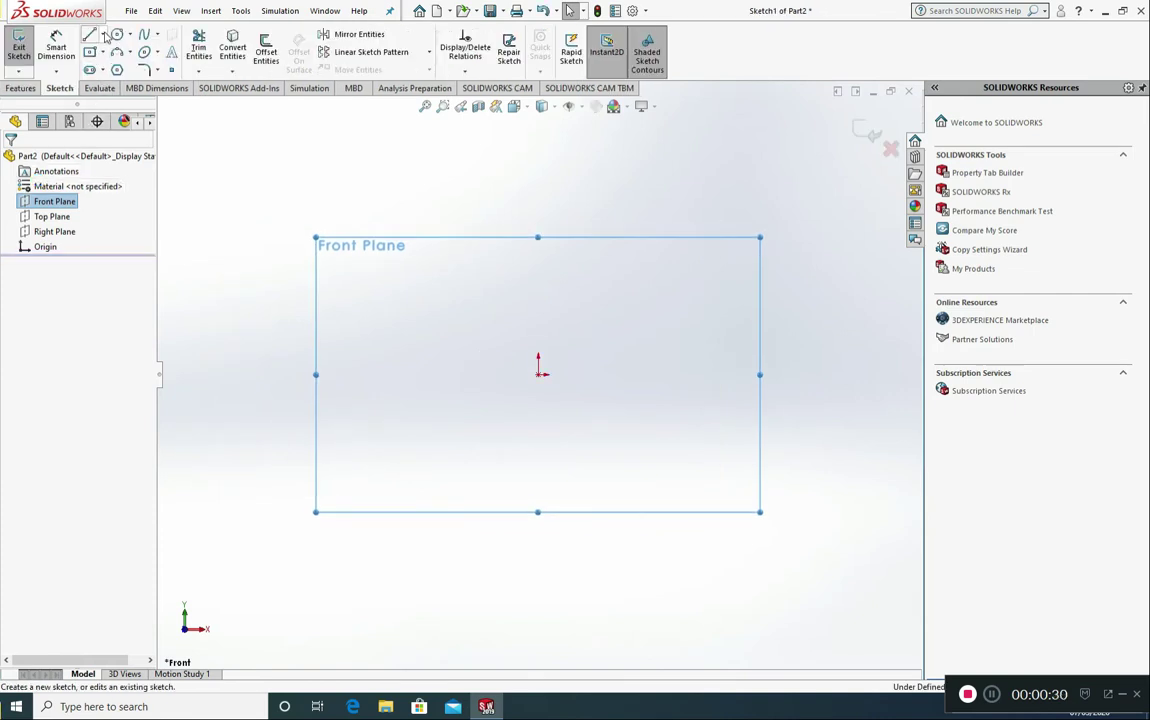
left_click(105, 35)
left_click(115, 66)
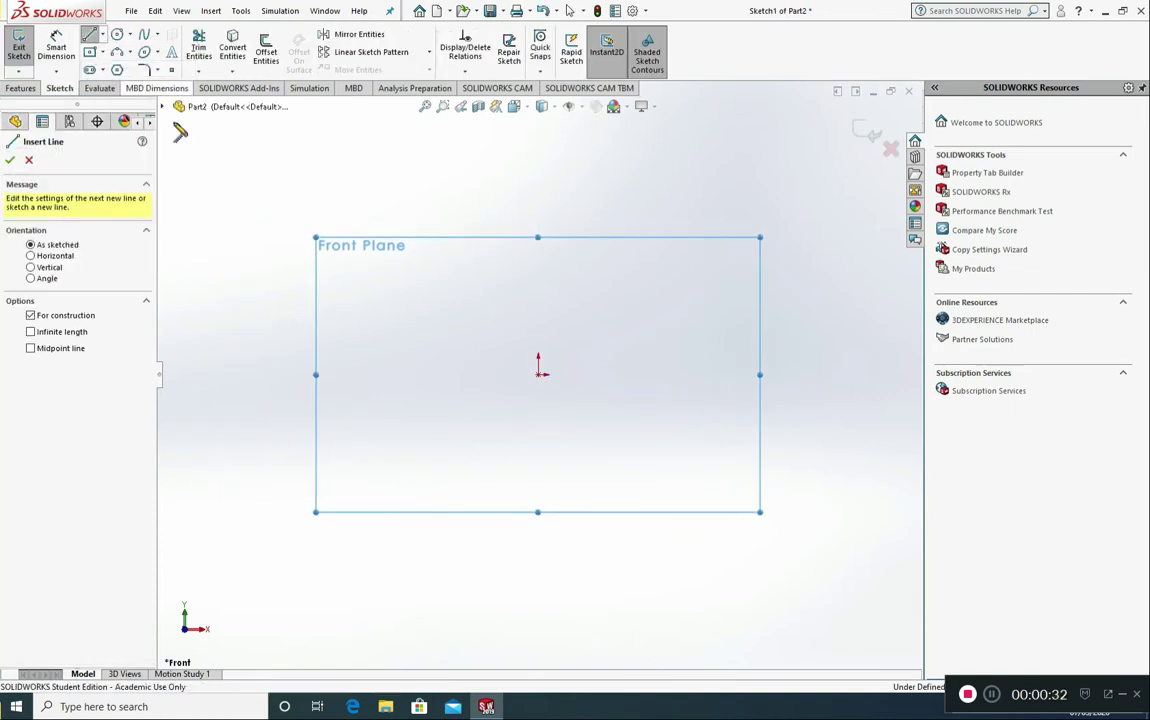
left_click(538, 257)
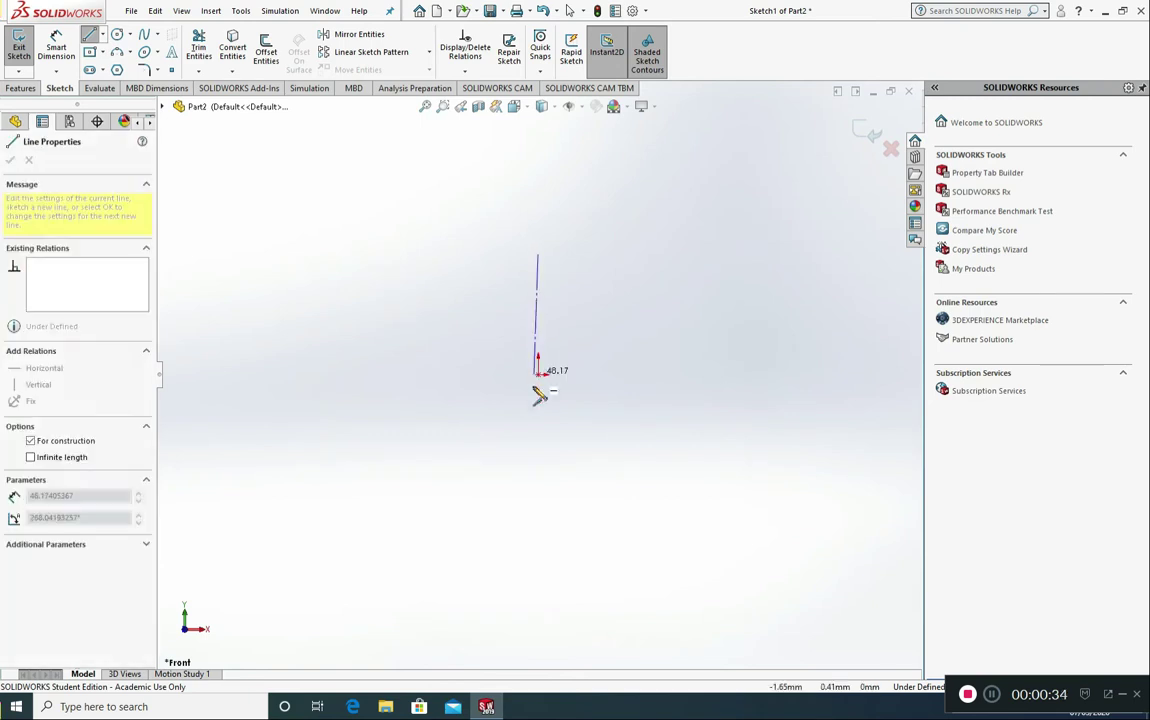
left_click(538, 376)
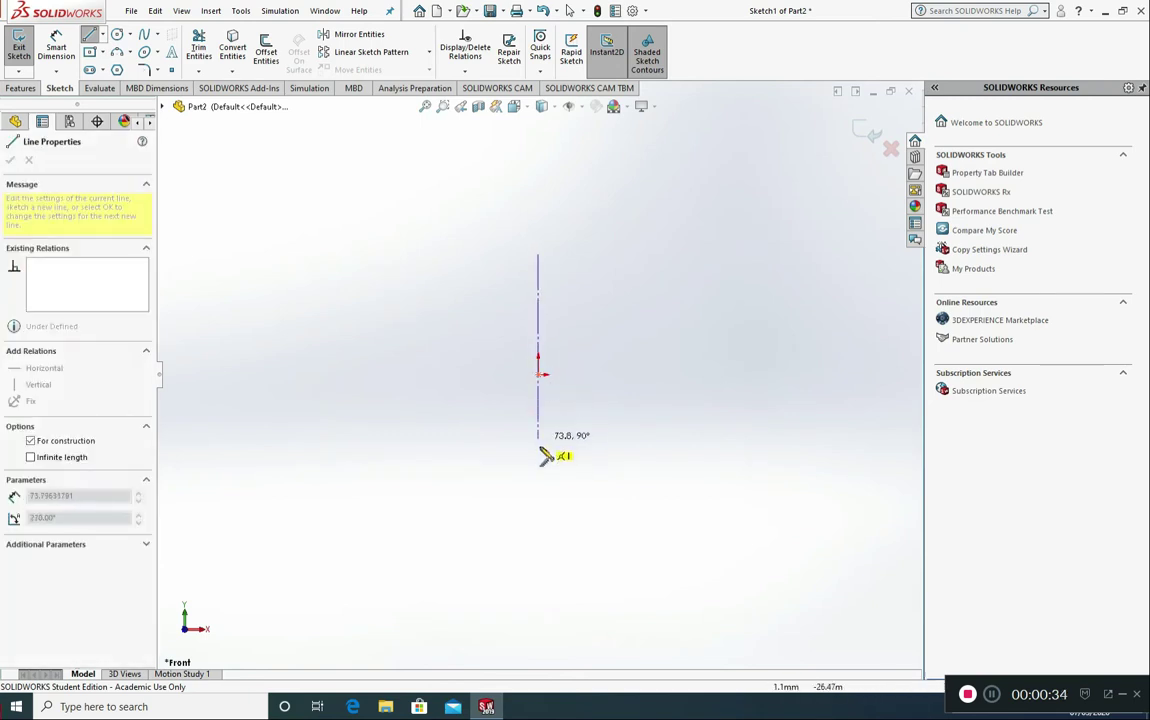
left_click(538, 491)
key("Escape")
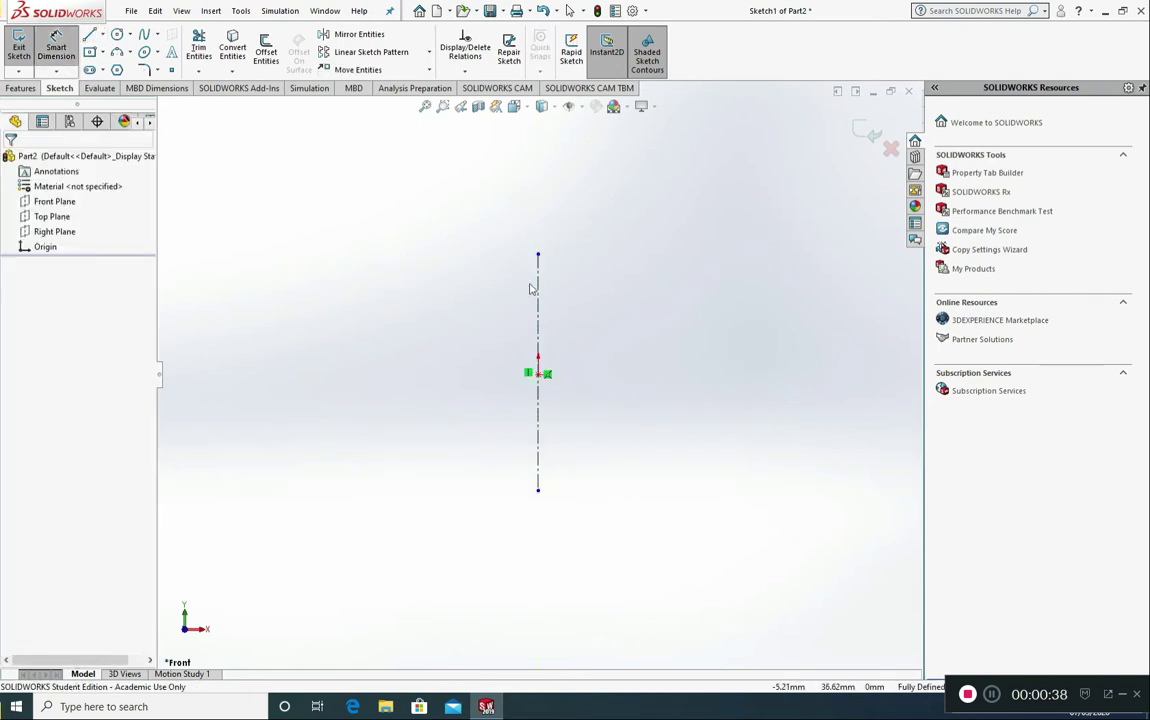
- Dimension the vertical centerline's length at 100 mm
left_click(538, 295)
left_click(678, 401)
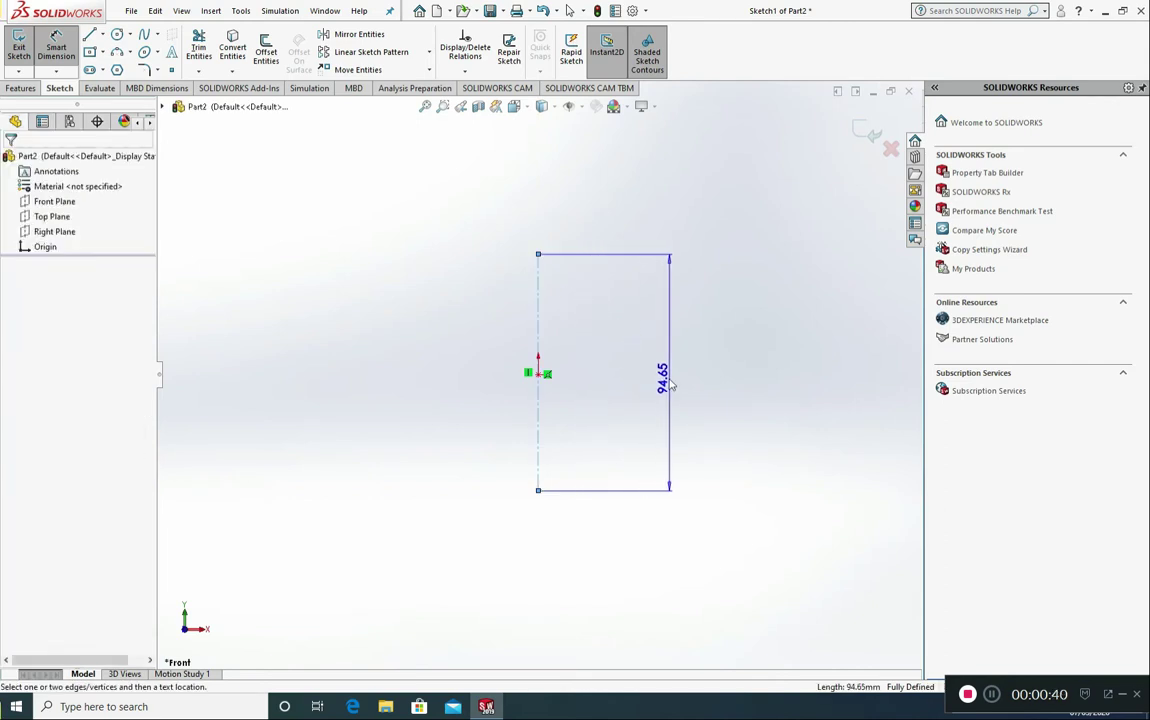
type("100")
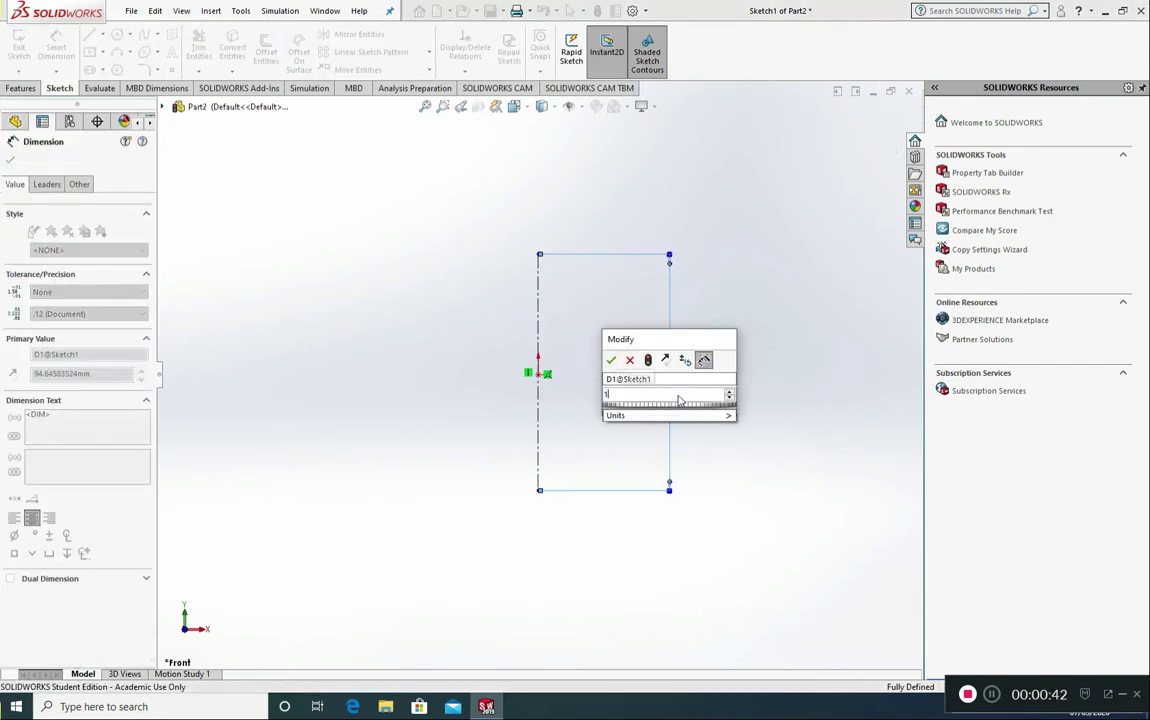
left_click(609, 361)
key("Escape")
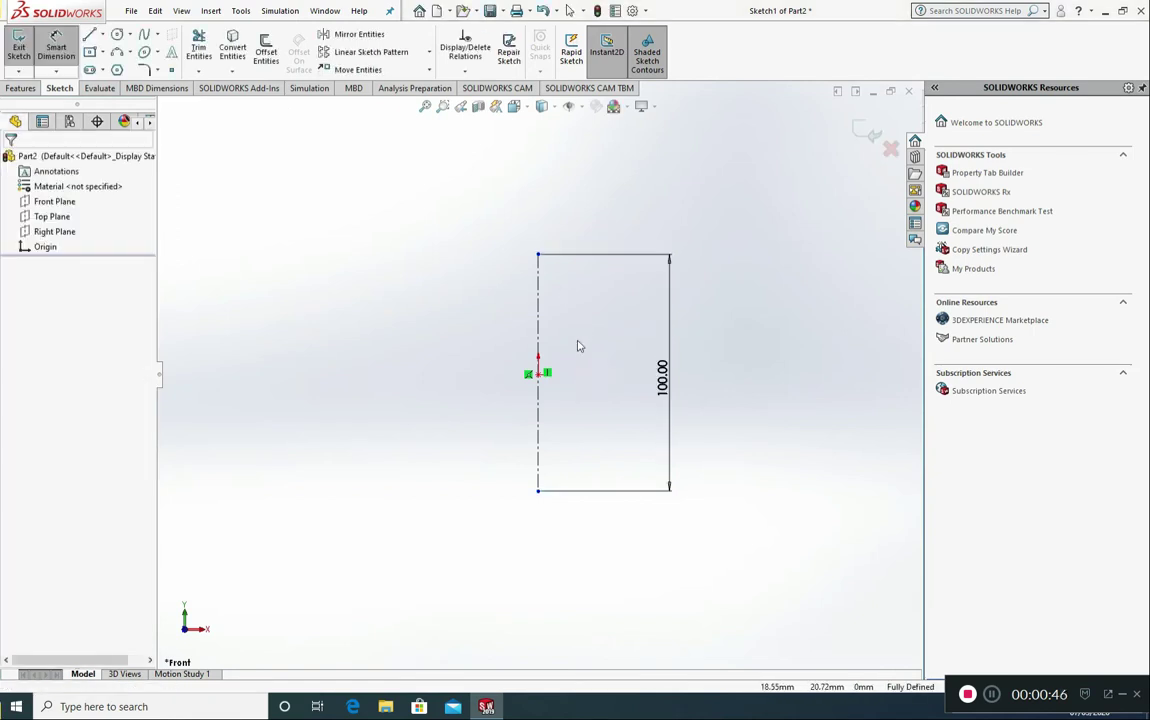
key("Escape")
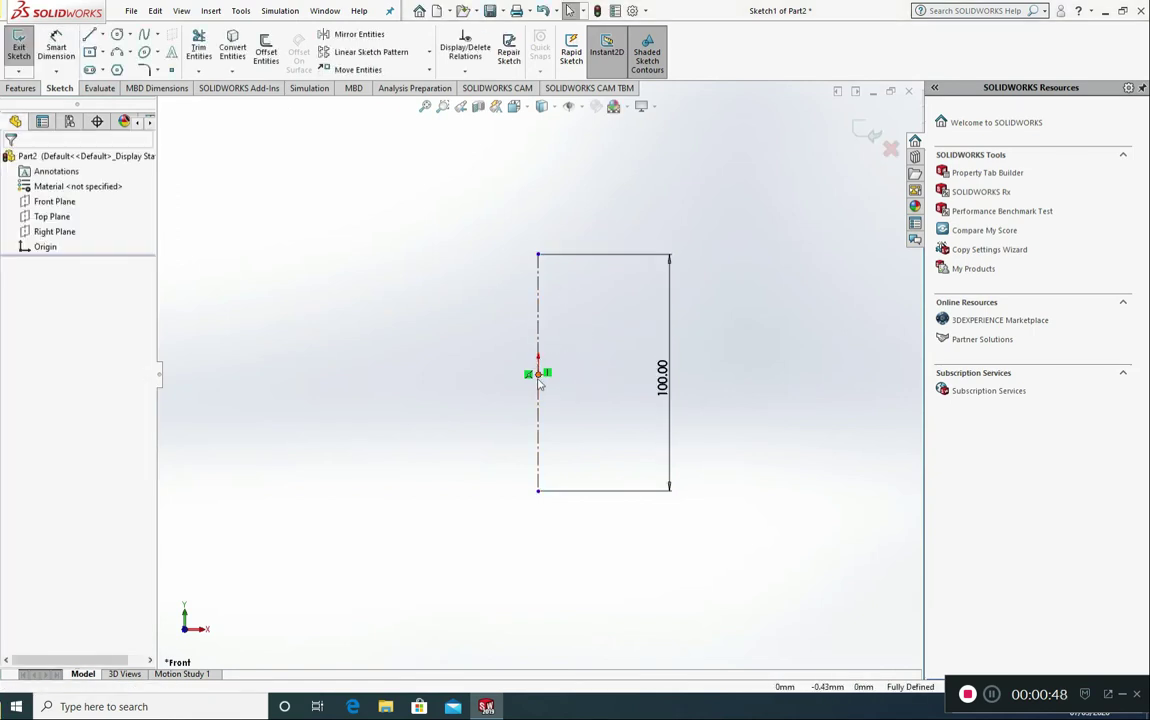
- Add a Midpoint relation between the vertical centerline and the origin
left_click(539, 368)
scroll(541, 399, "down", 3)
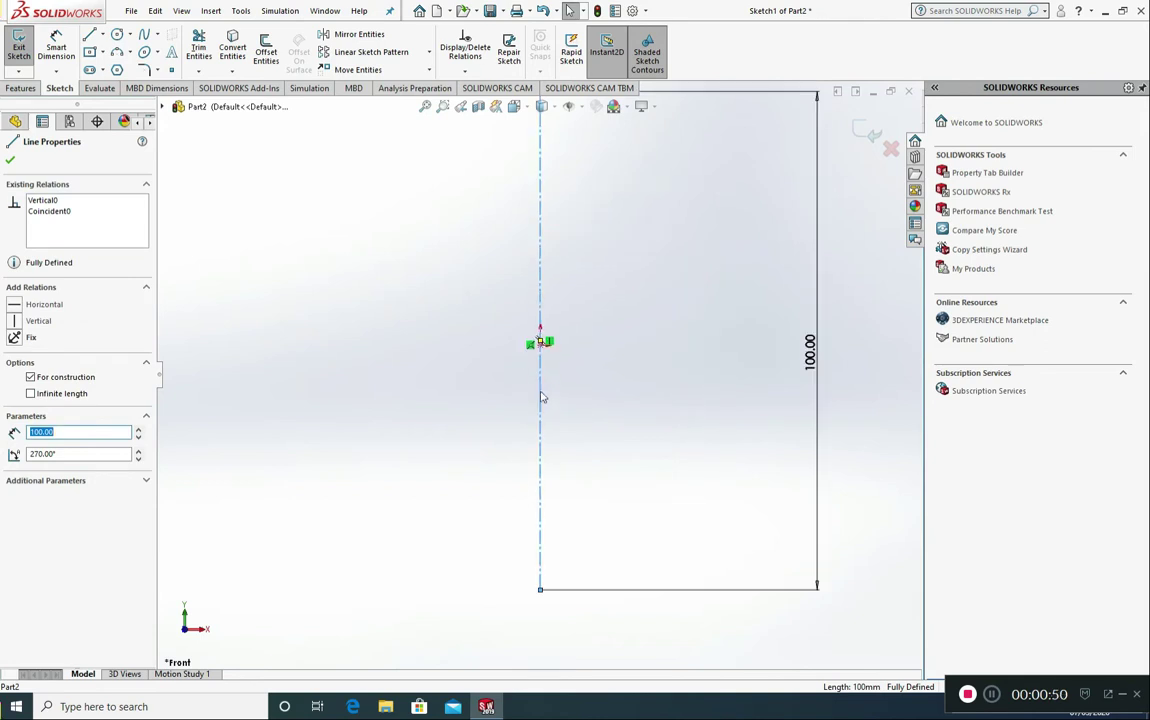
left_click(540, 343, "ctrl")
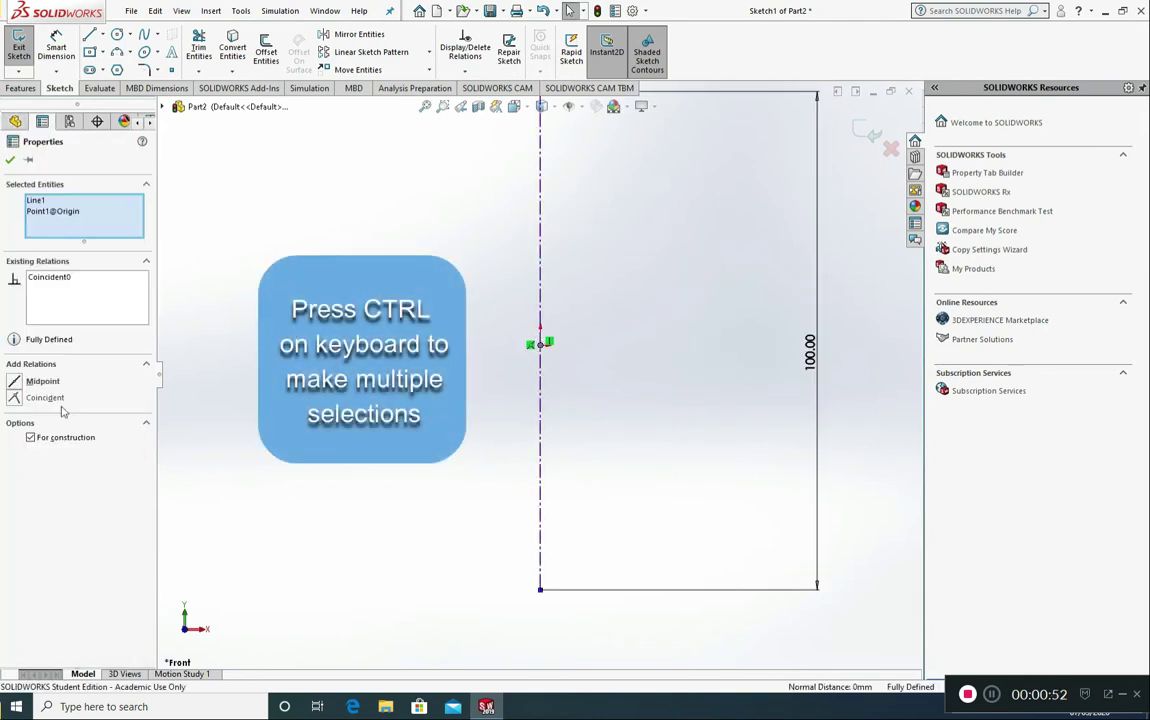
left_click(14, 383)
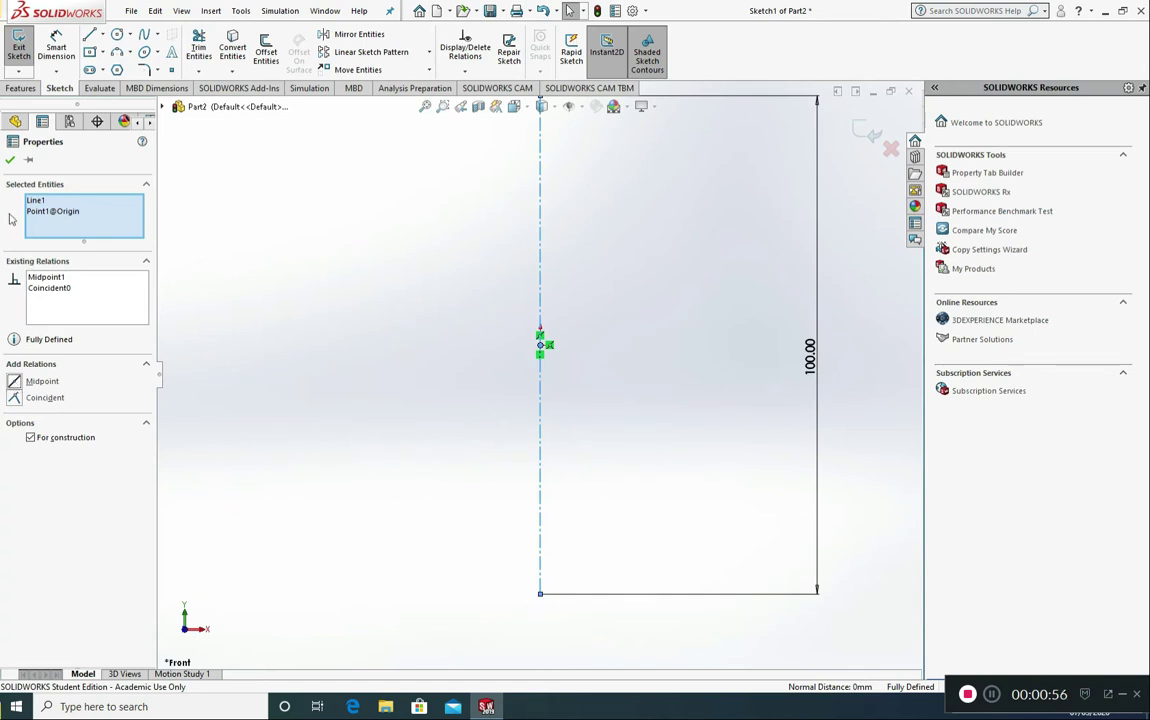
left_click(8, 165)
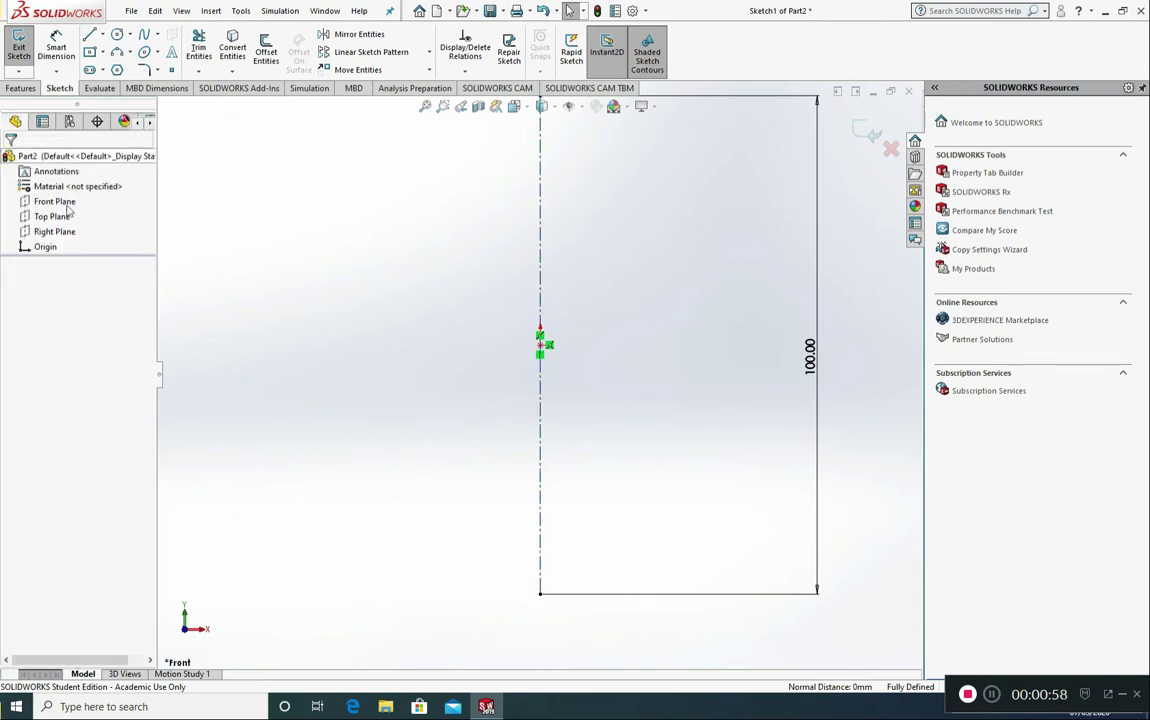
- Sketch a stepped line profile about 22 mm wide on the centerline's left, from its upper to its lower endpoint, with a groove and a narrower lower section
key("z")
key("z")
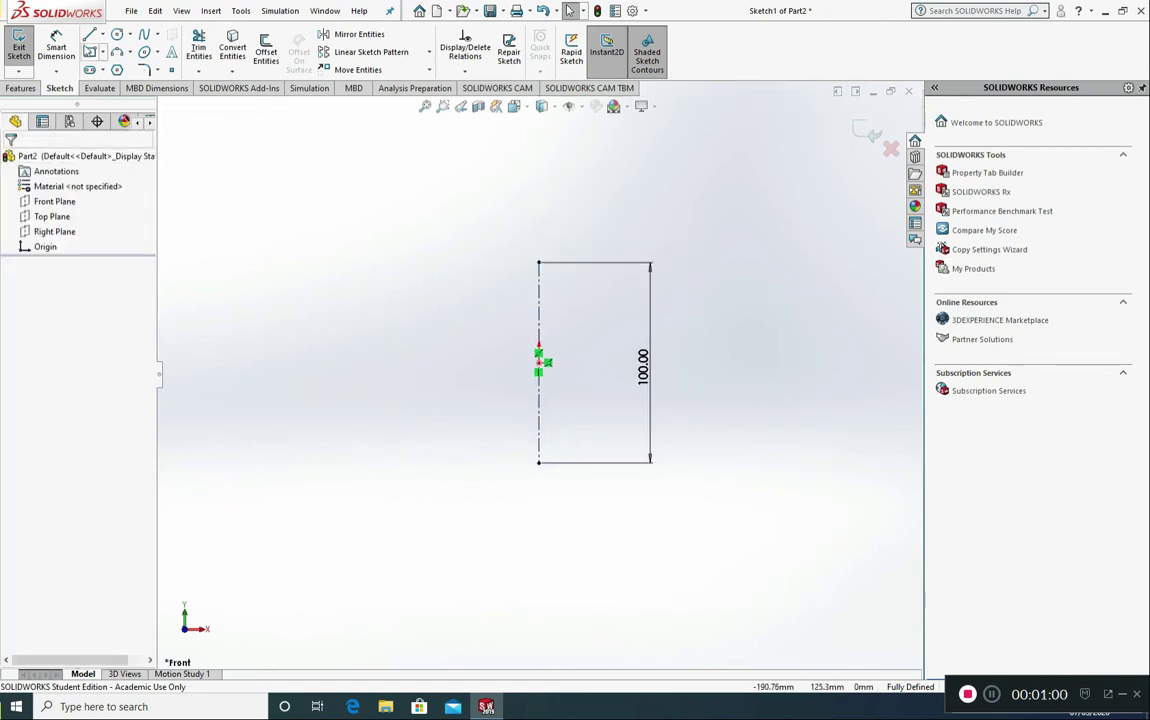
left_click(89, 34)
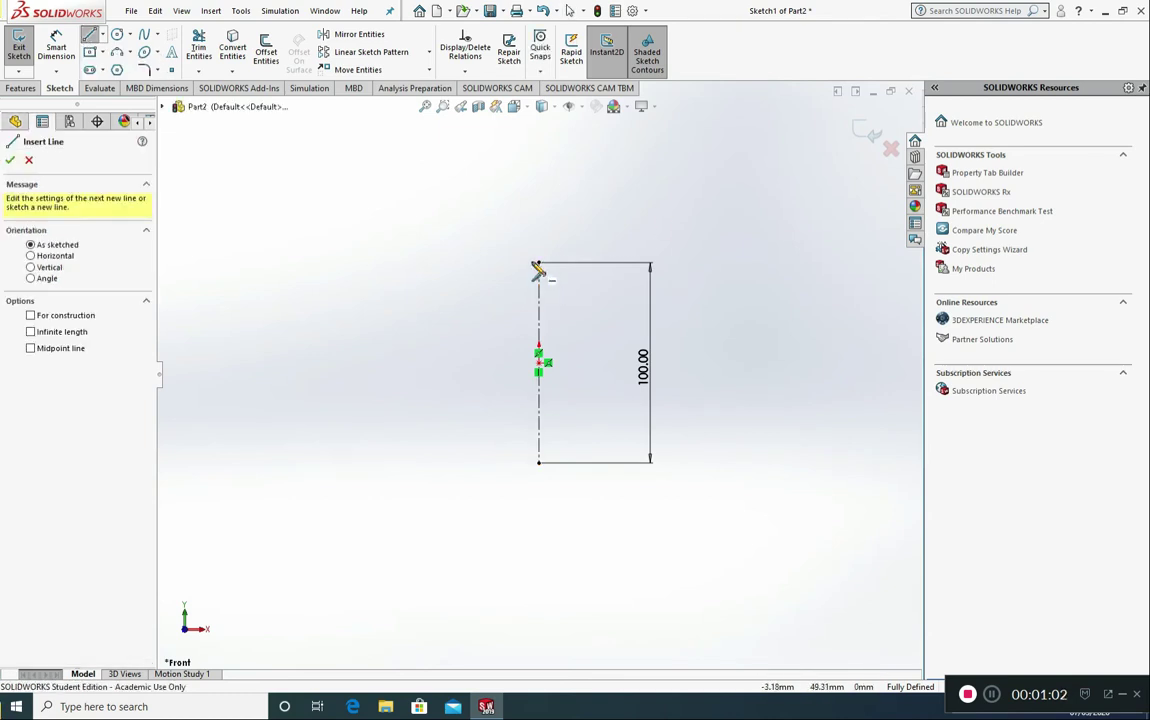
left_click(539, 263)
left_click(494, 263)
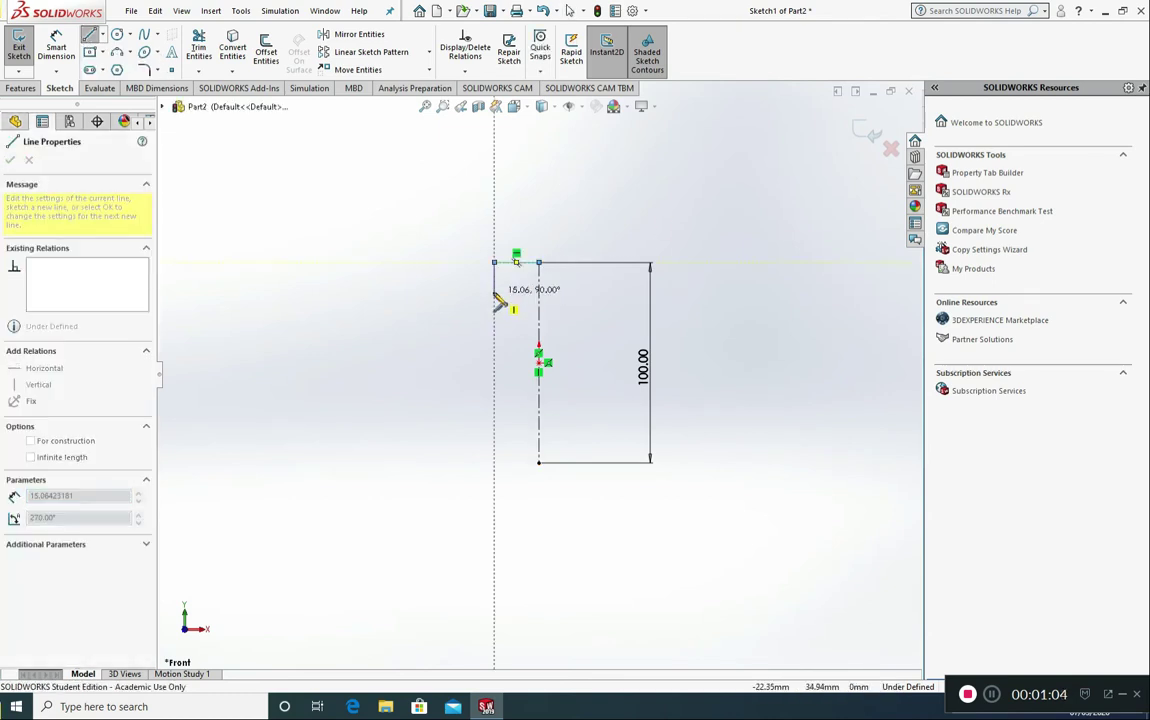
left_click(511, 292)
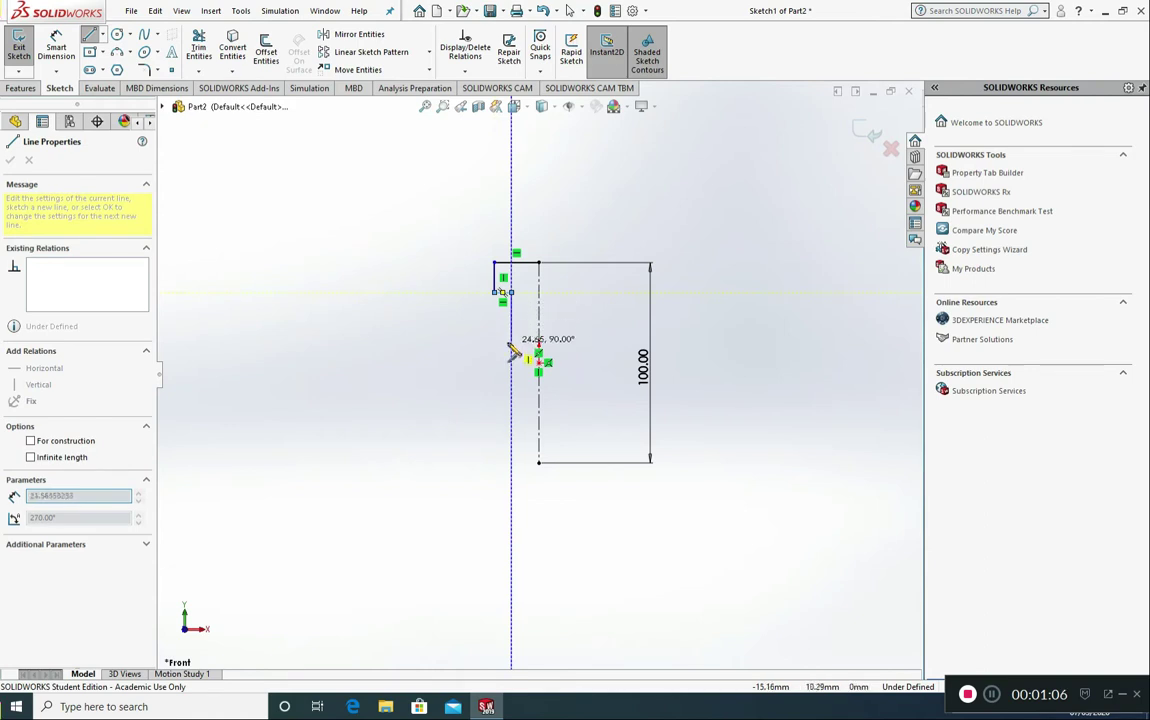
left_click(511, 348)
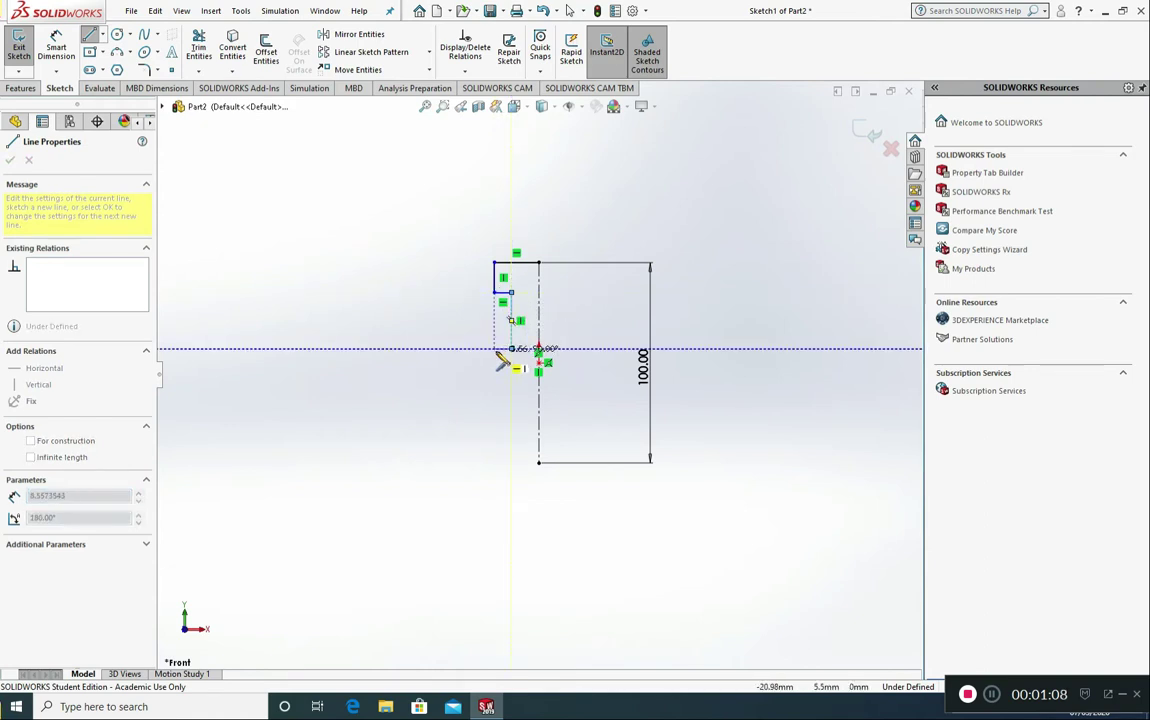
left_click(494, 348)
left_click(494, 412)
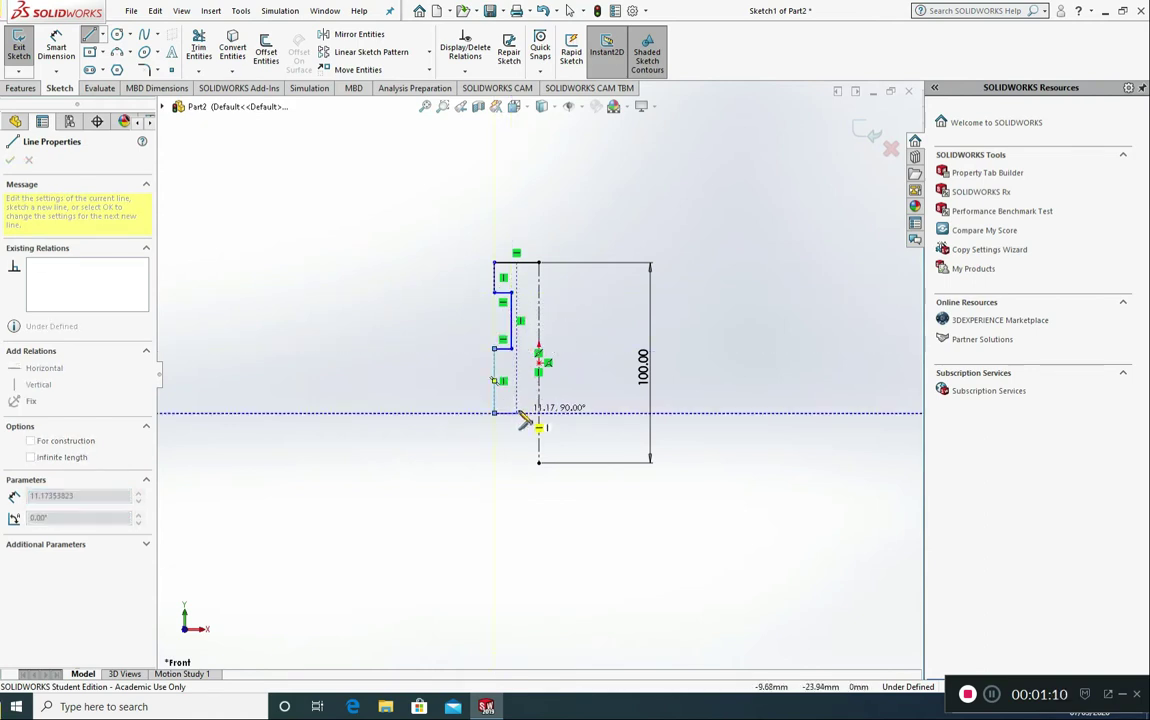
left_click(516, 412)
left_click(516, 438)
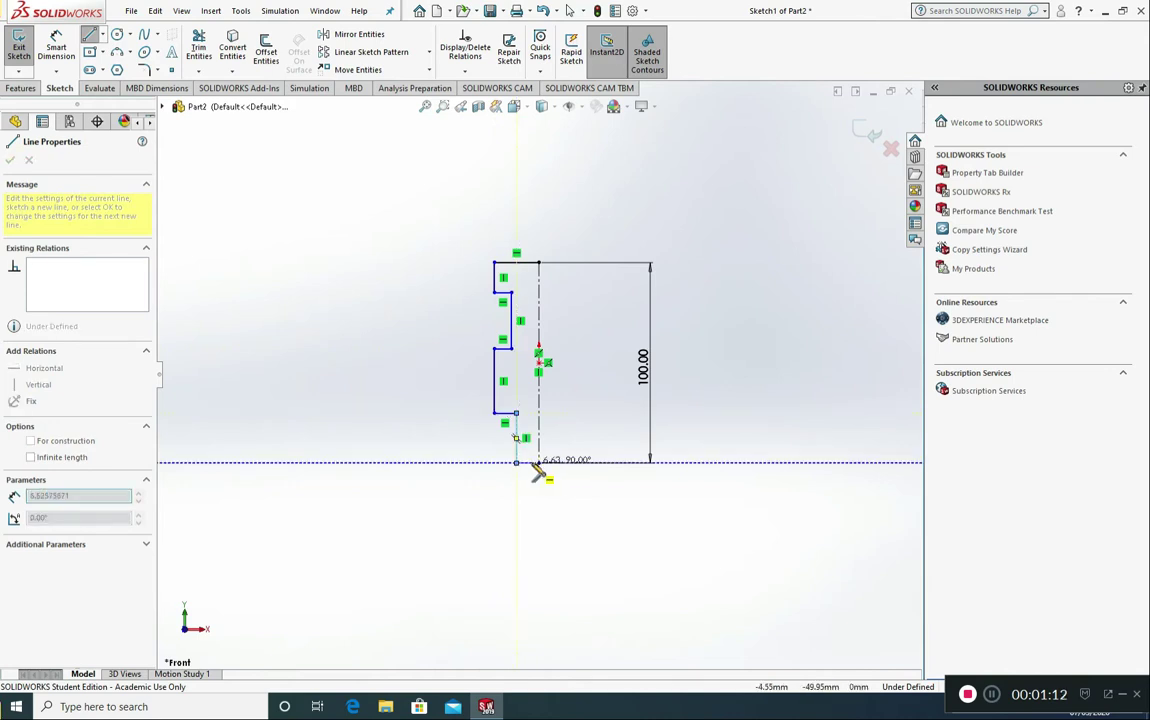
left_click(516, 462)
left_click(538, 462)
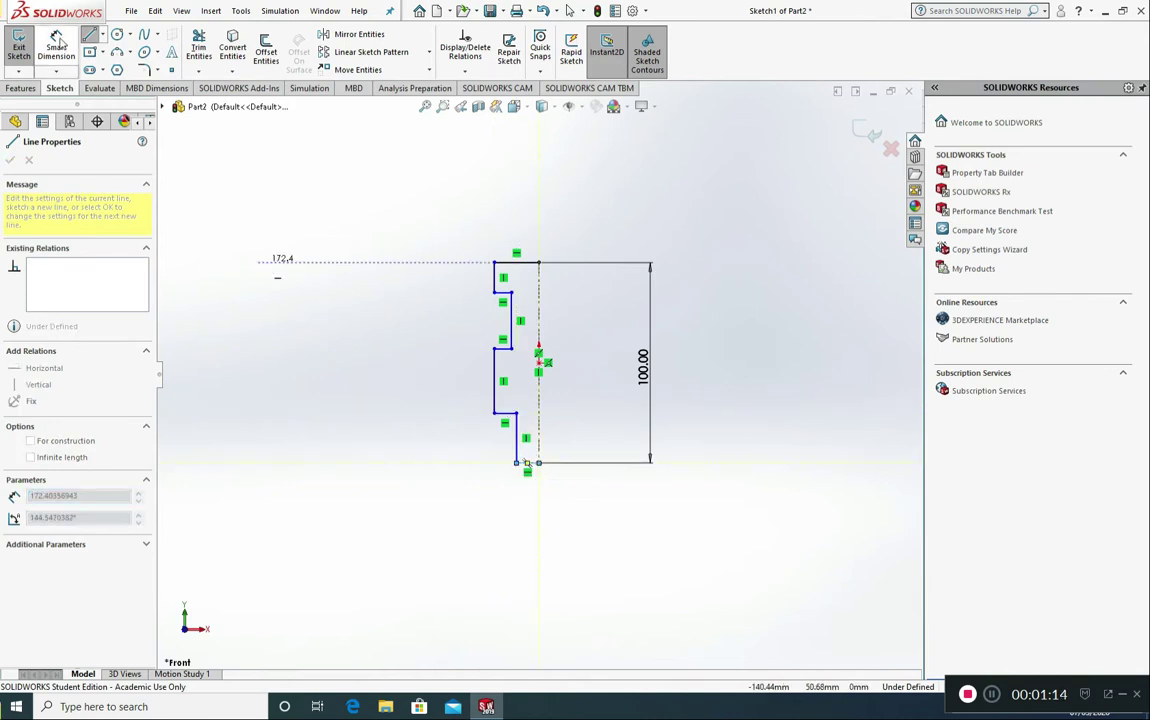
- Dimension the profile's top horizontal line at 20 mm and the uppermost outer vertical line at 15 mm
left_click(57, 44)
left_click(524, 263)
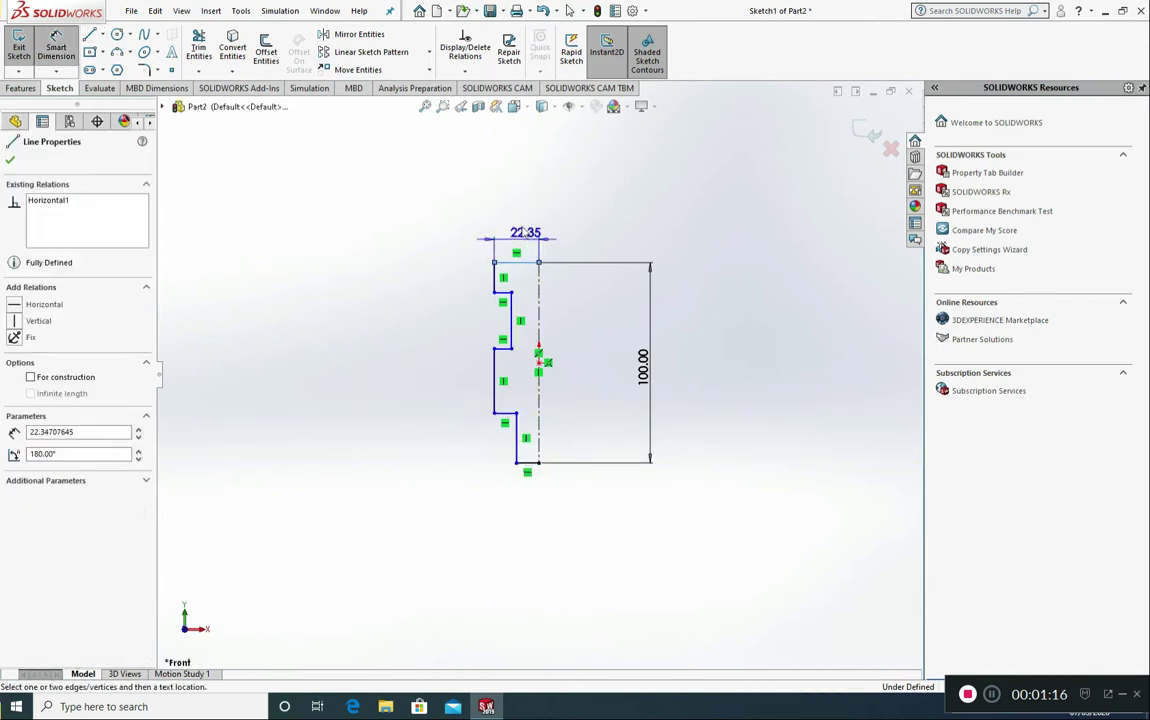
left_click(512, 225)
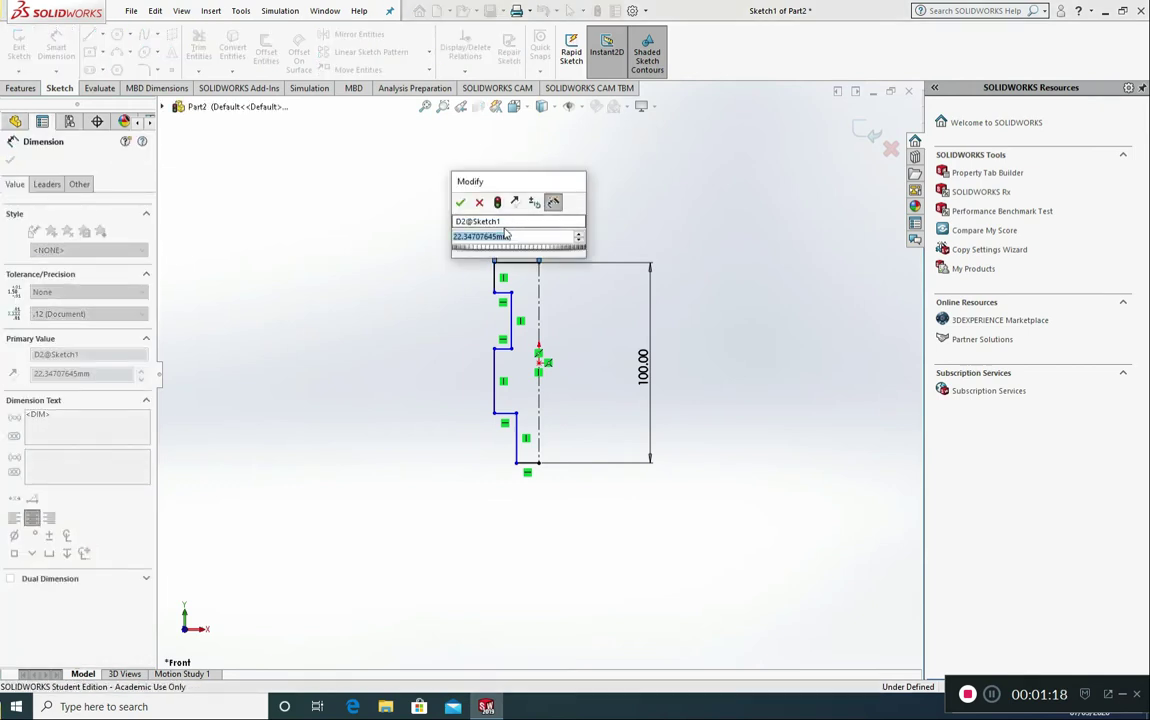
type("20")
key("Return")
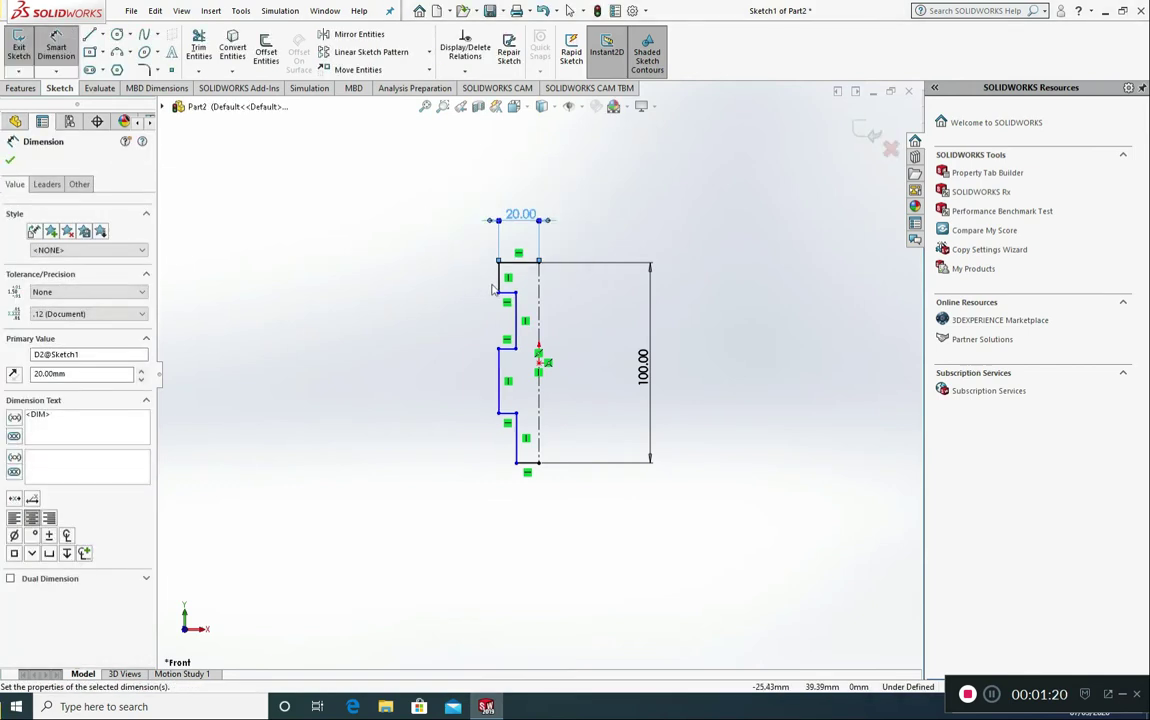
left_click(500, 280)
left_click(445, 282)
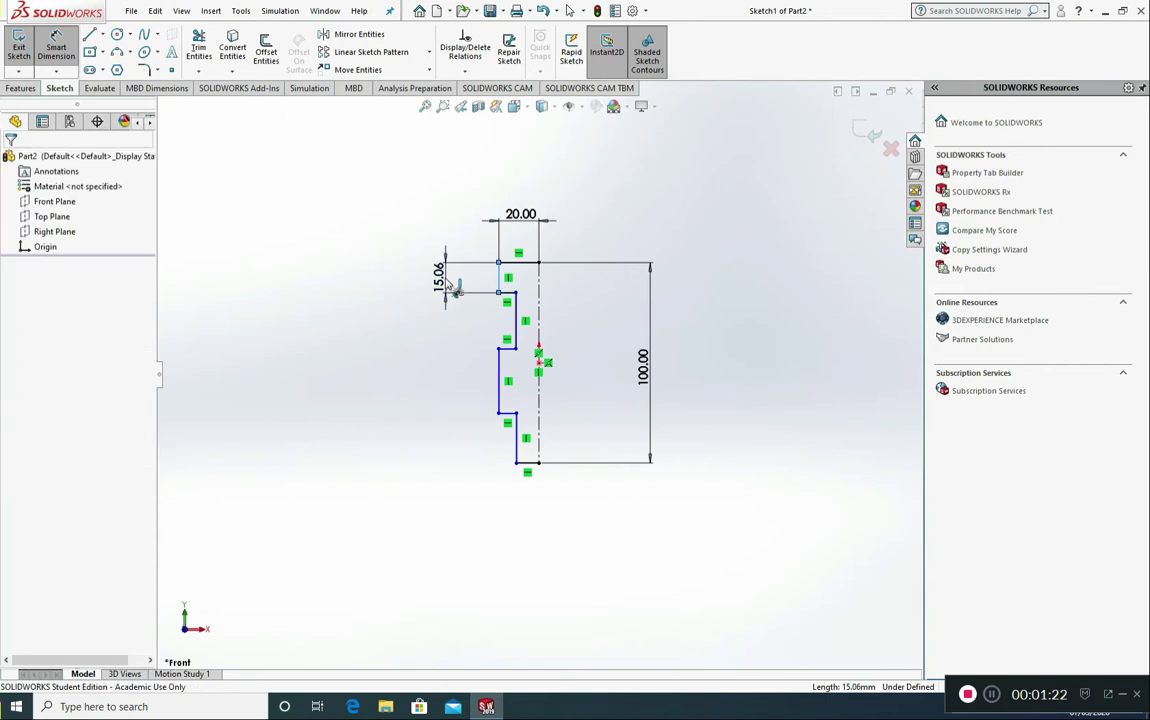
type("15")
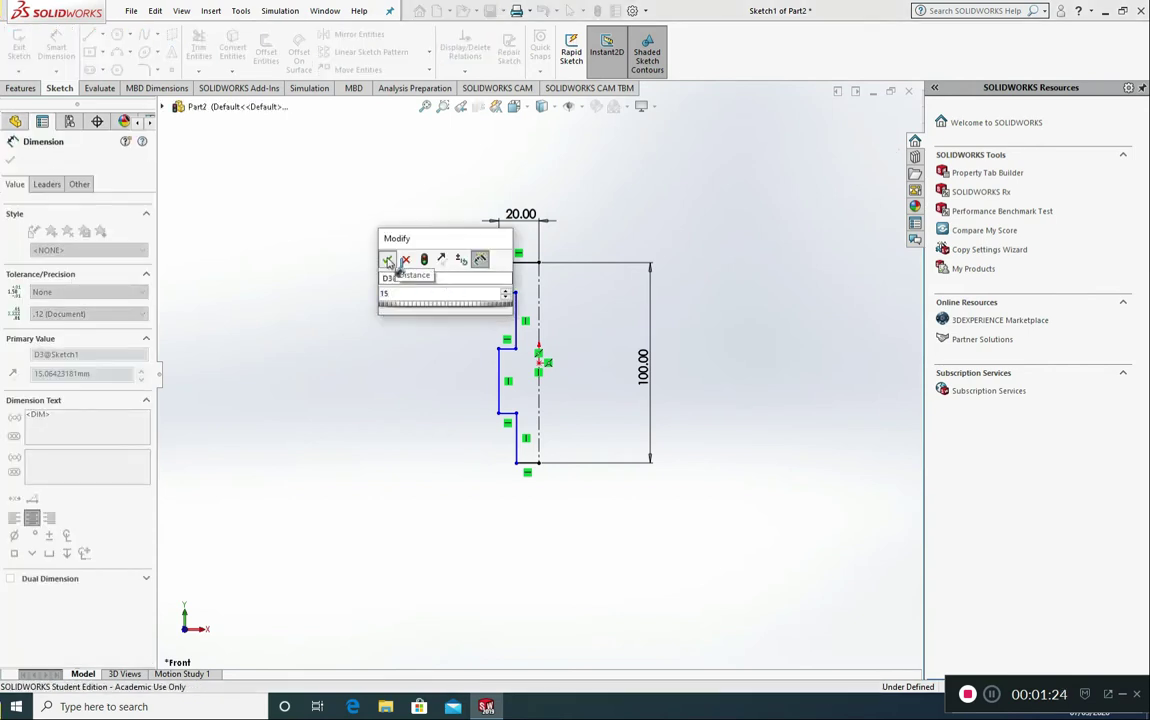
left_click(387, 259)
- Dimension the groove's vertical line at 5 mm and the outer vertical line just below the groove at 30 mm
scroll(480, 290, "down", 2)
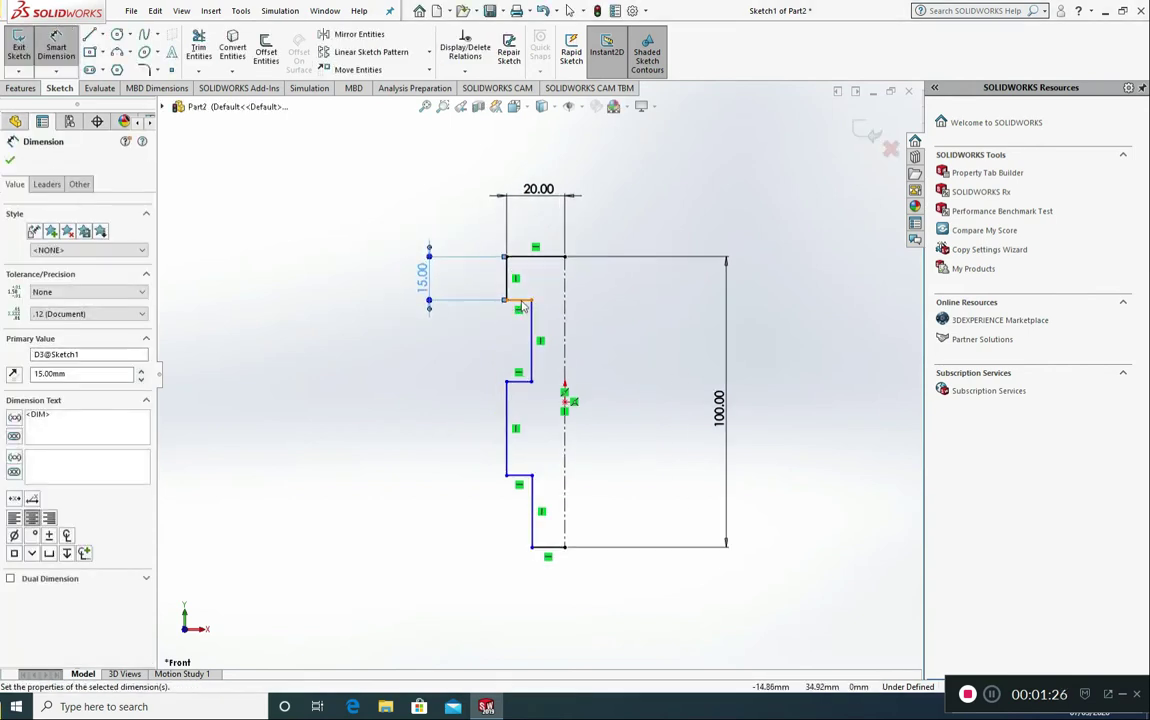
left_click(531, 338)
left_click(458, 340)
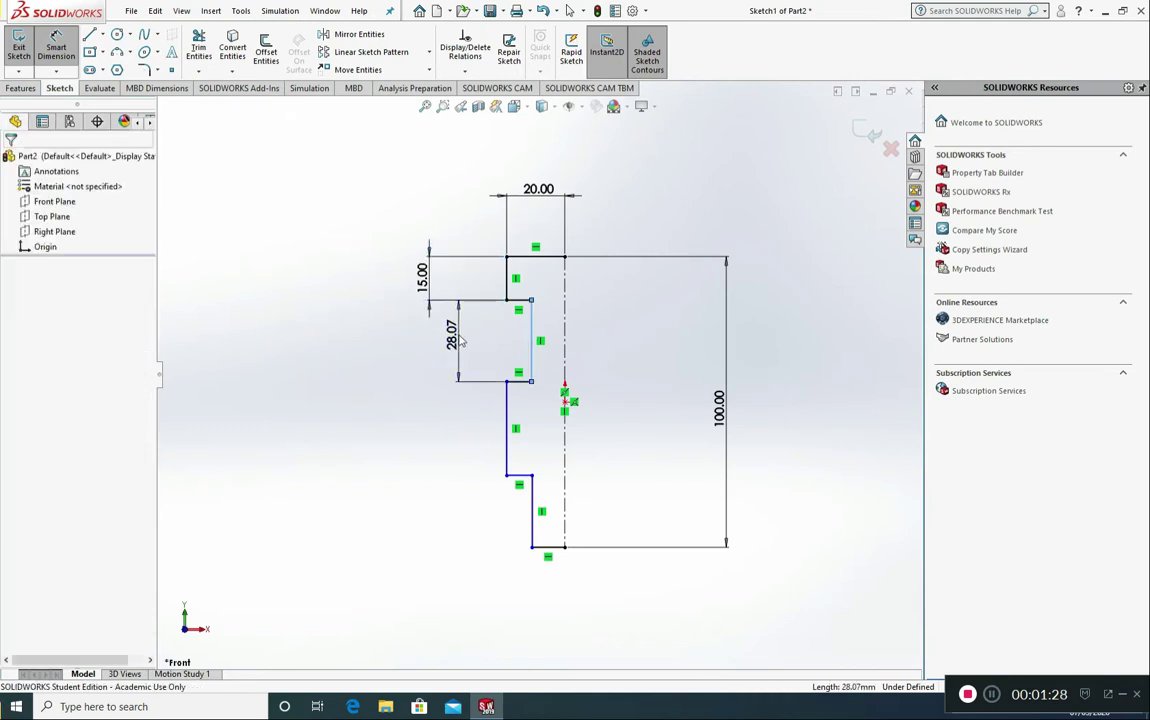
type("5")
left_click(358, 290)
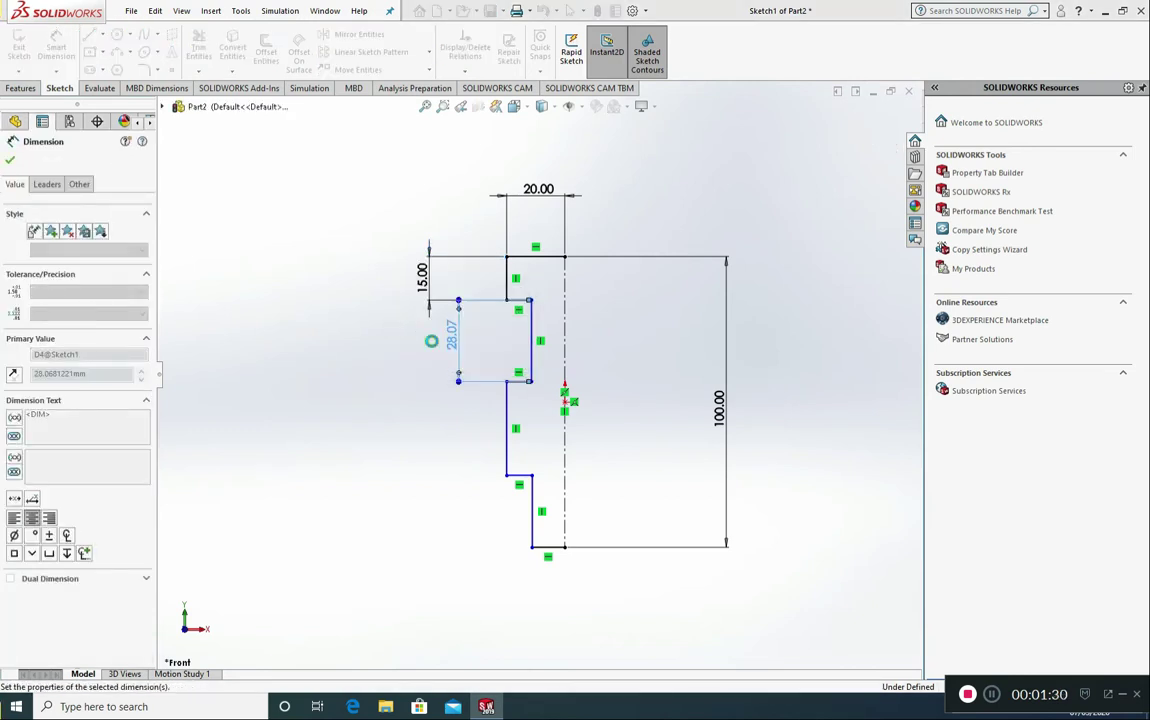
left_click(506, 362)
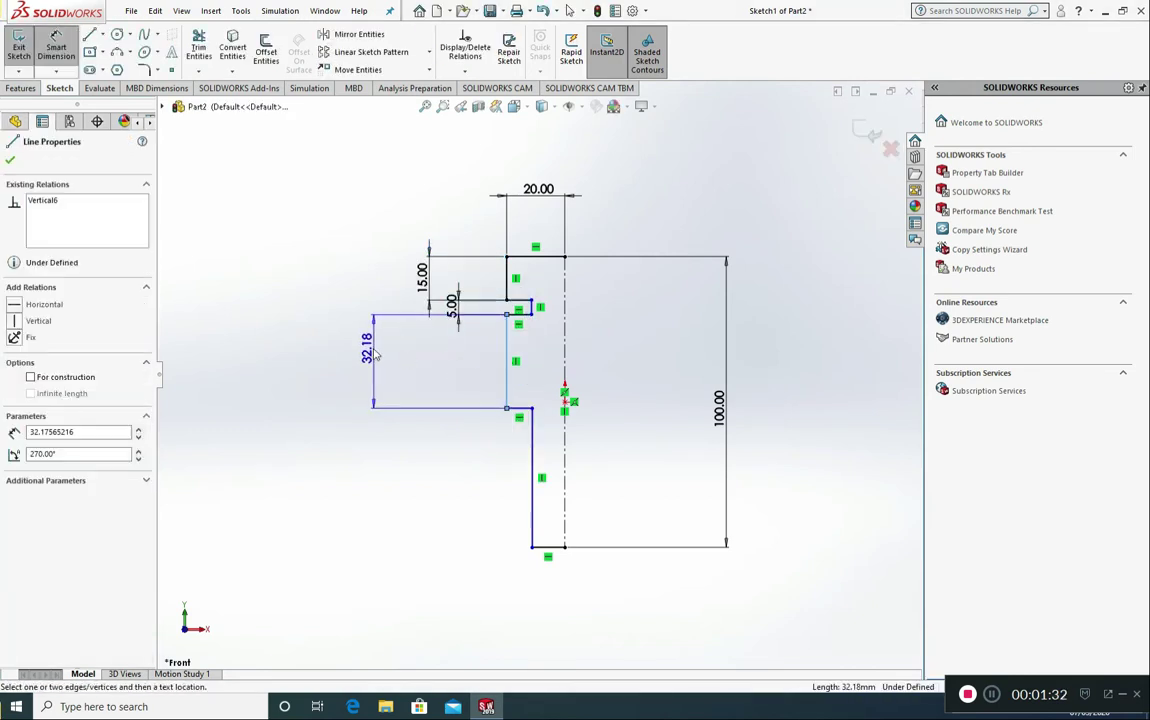
left_click(376, 355)
type("30")
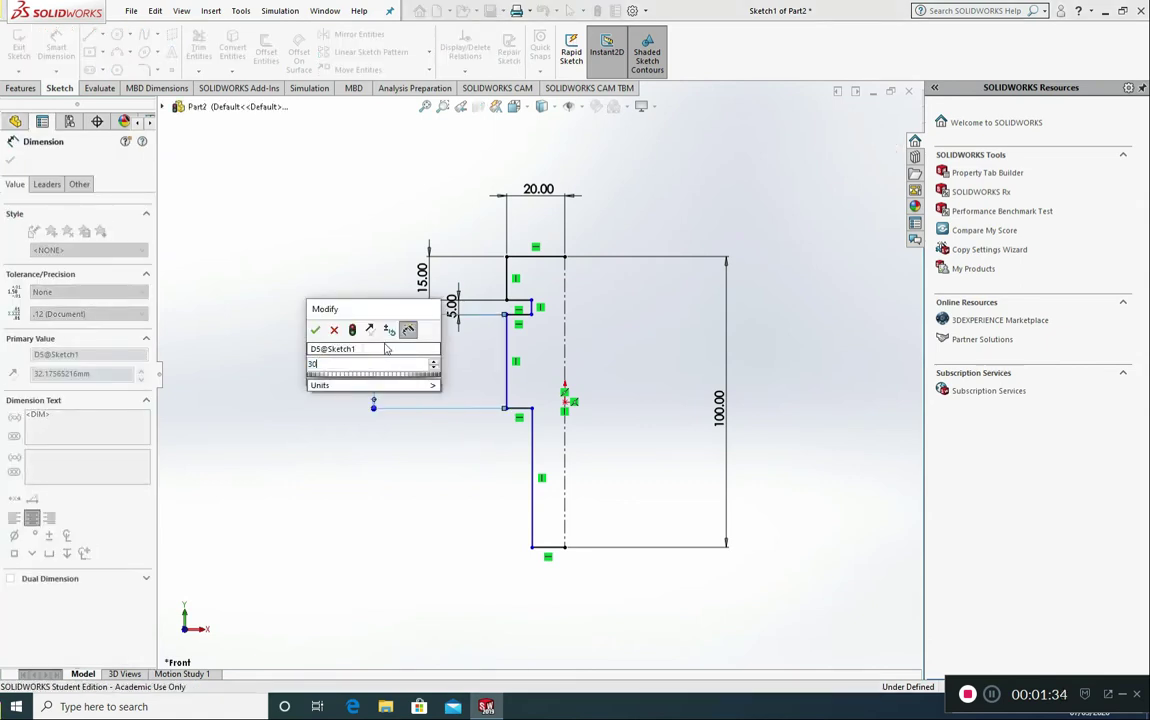
left_click(315, 329)
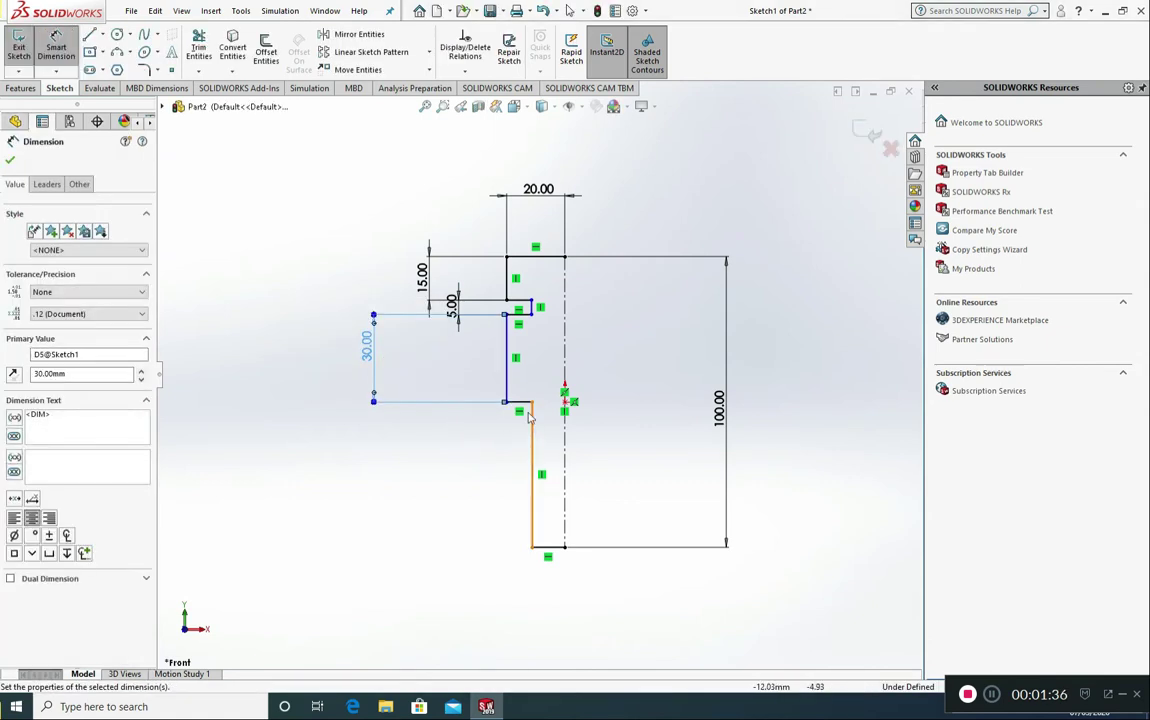
left_click(531, 430)
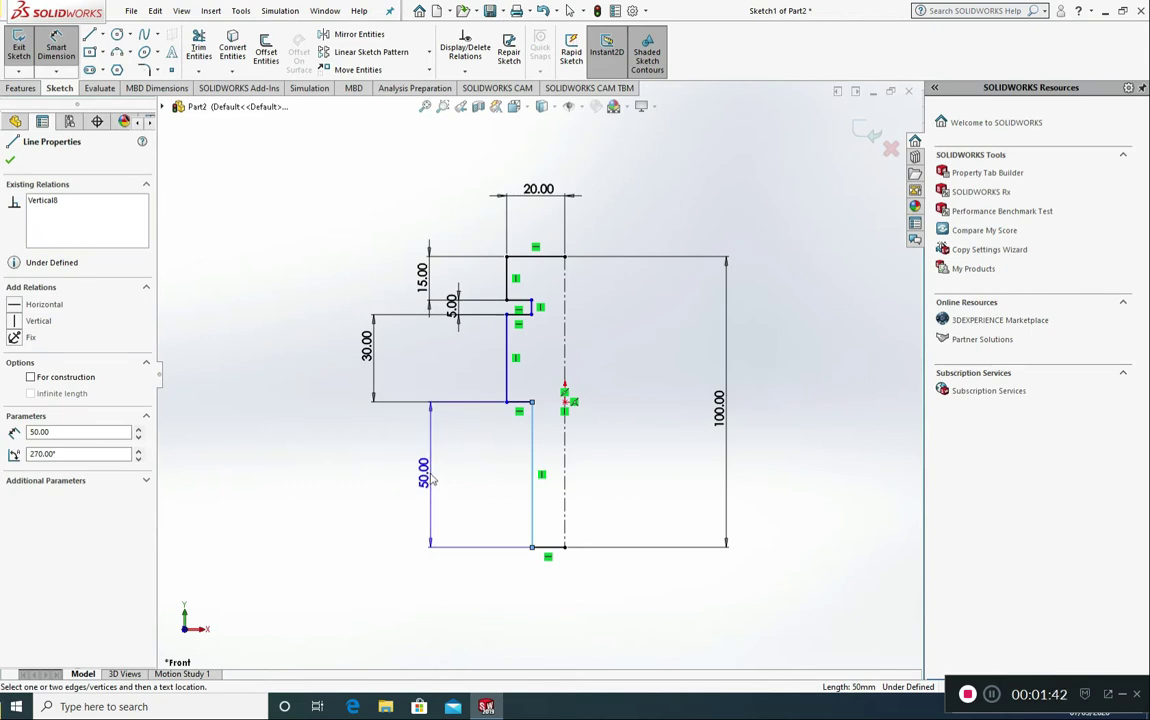
left_click(432, 480)
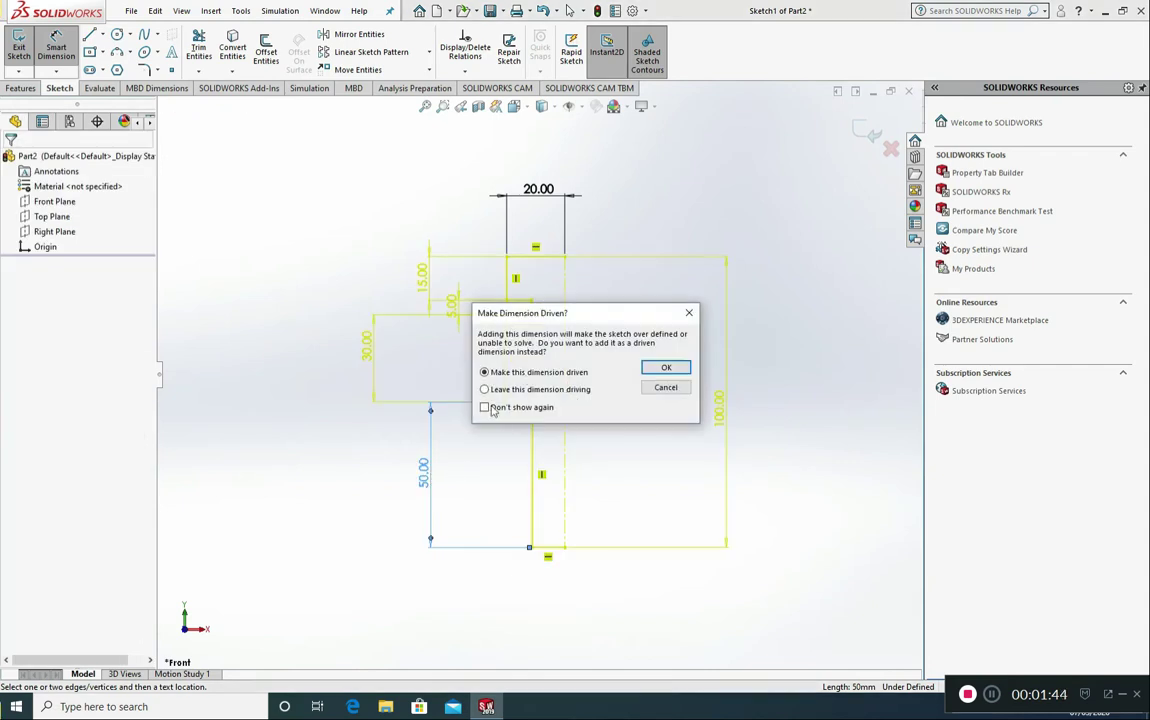
left_click(667, 388)
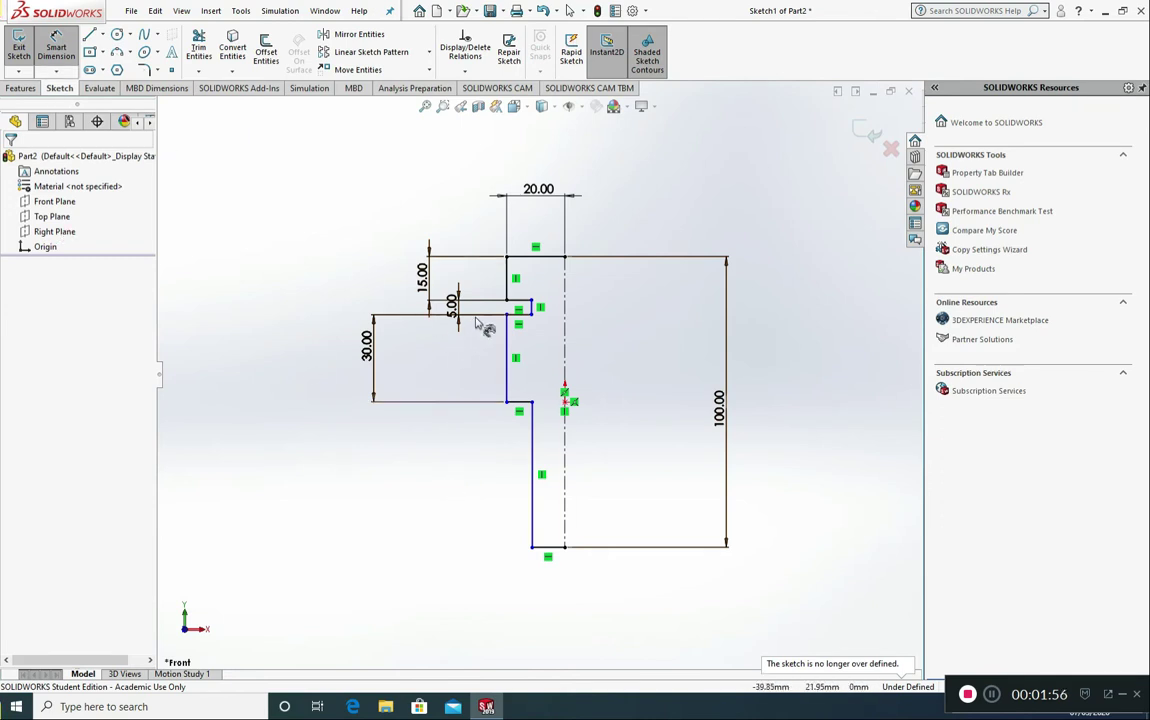
- Dimension the groove's upper and lower horizontal lines at 10 mm each
scroll(489, 270, "down", 3)
left_click(514, 326)
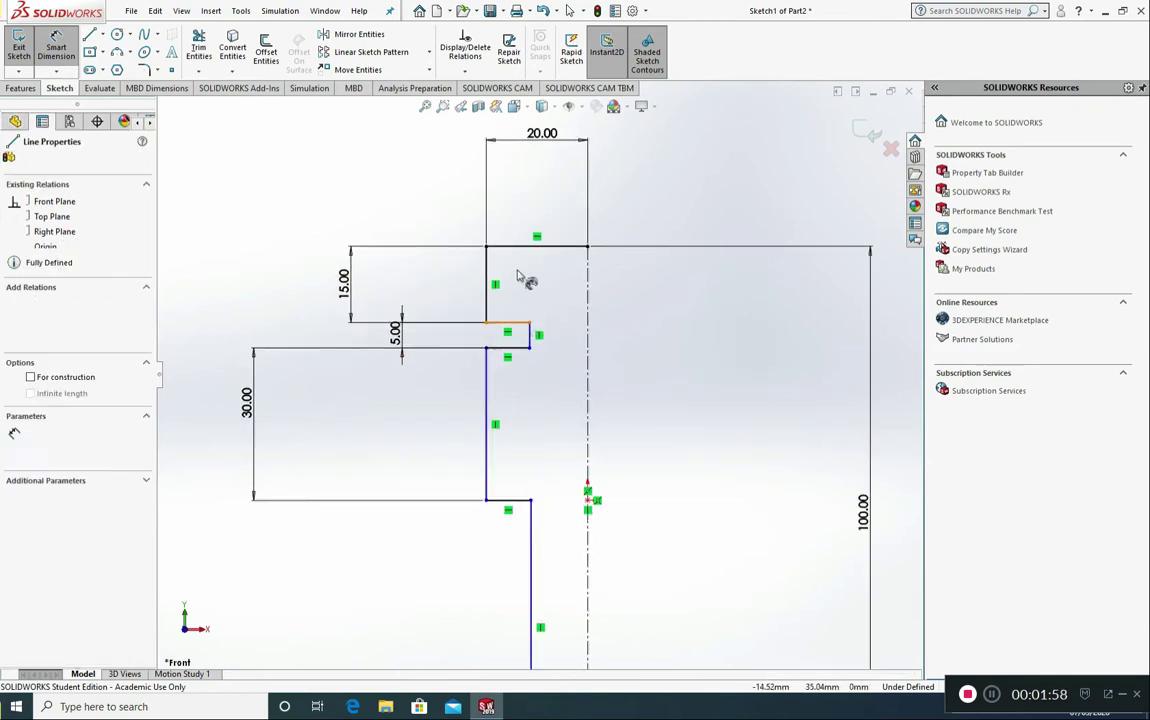
left_click(501, 219)
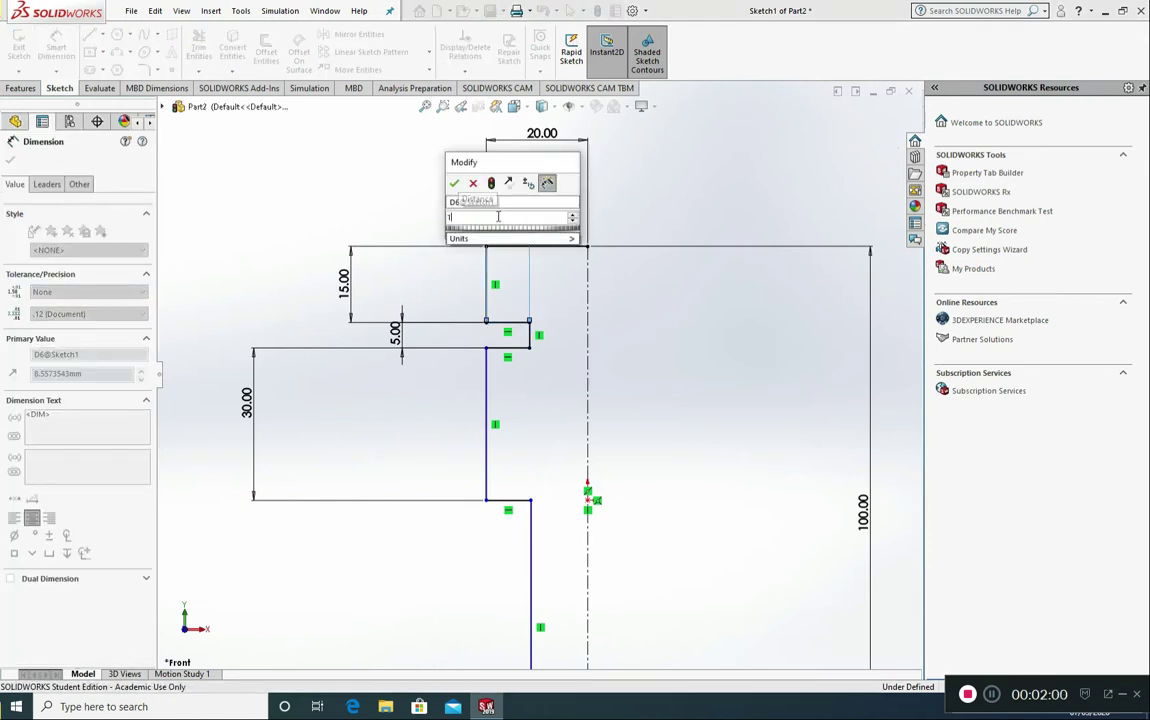
left_click(454, 183)
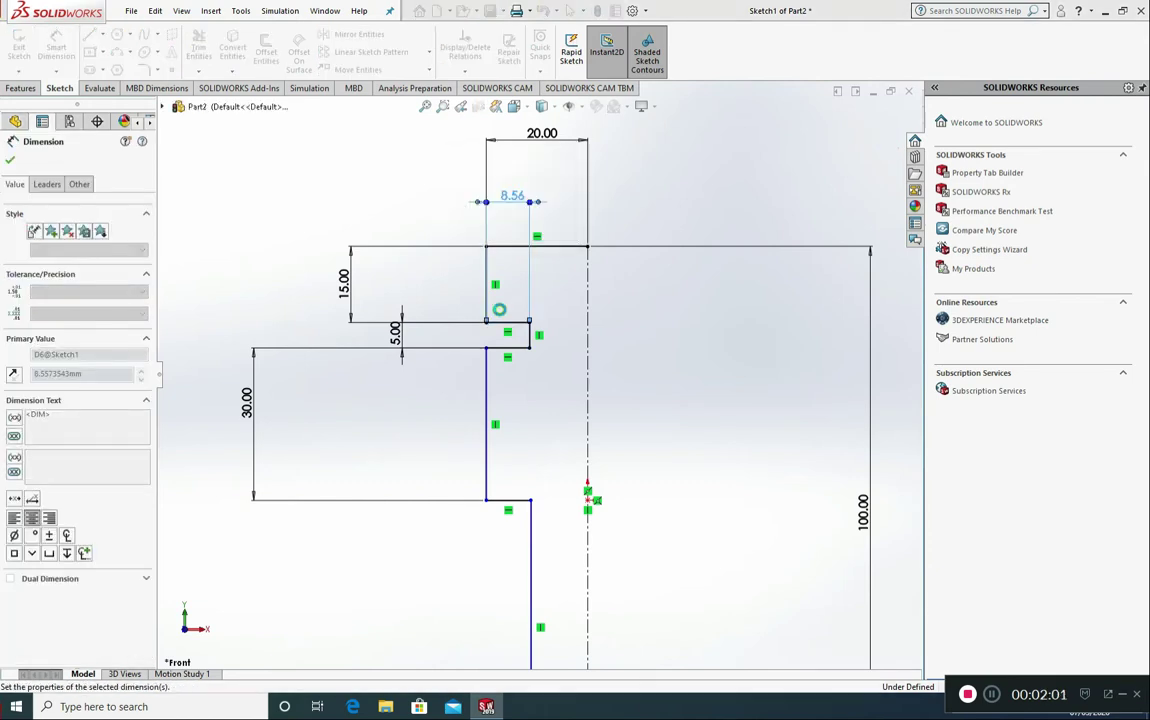
left_click(527, 356)
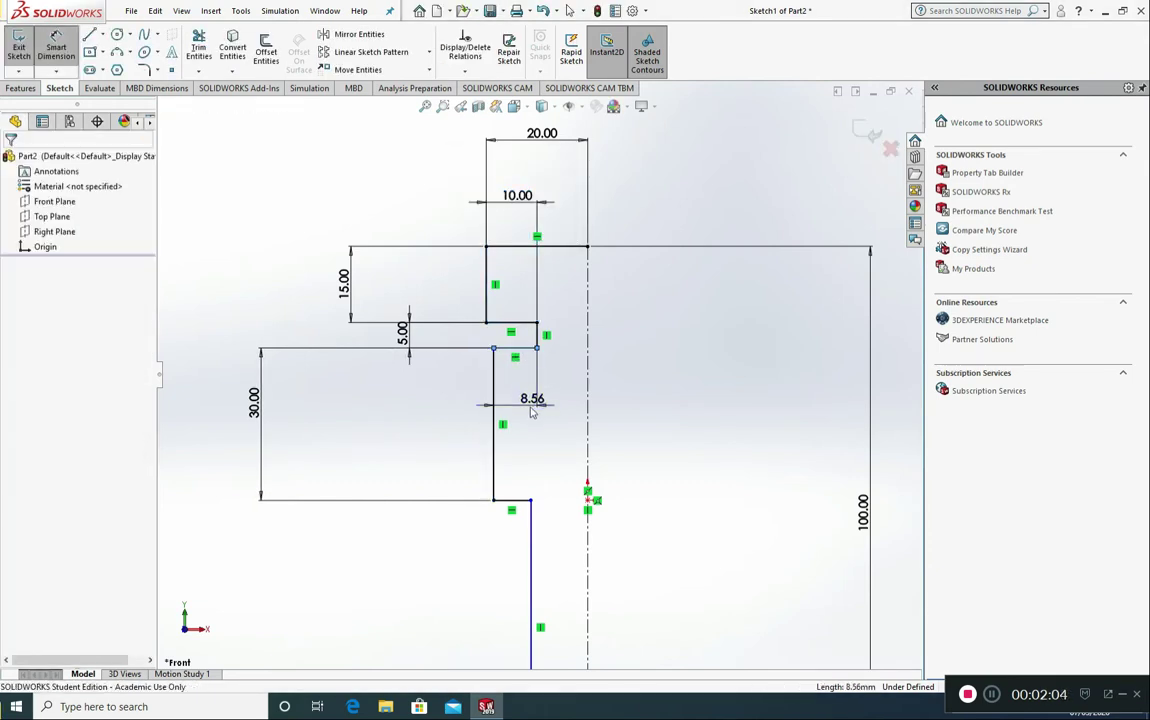
left_click(527, 403)
type("10")
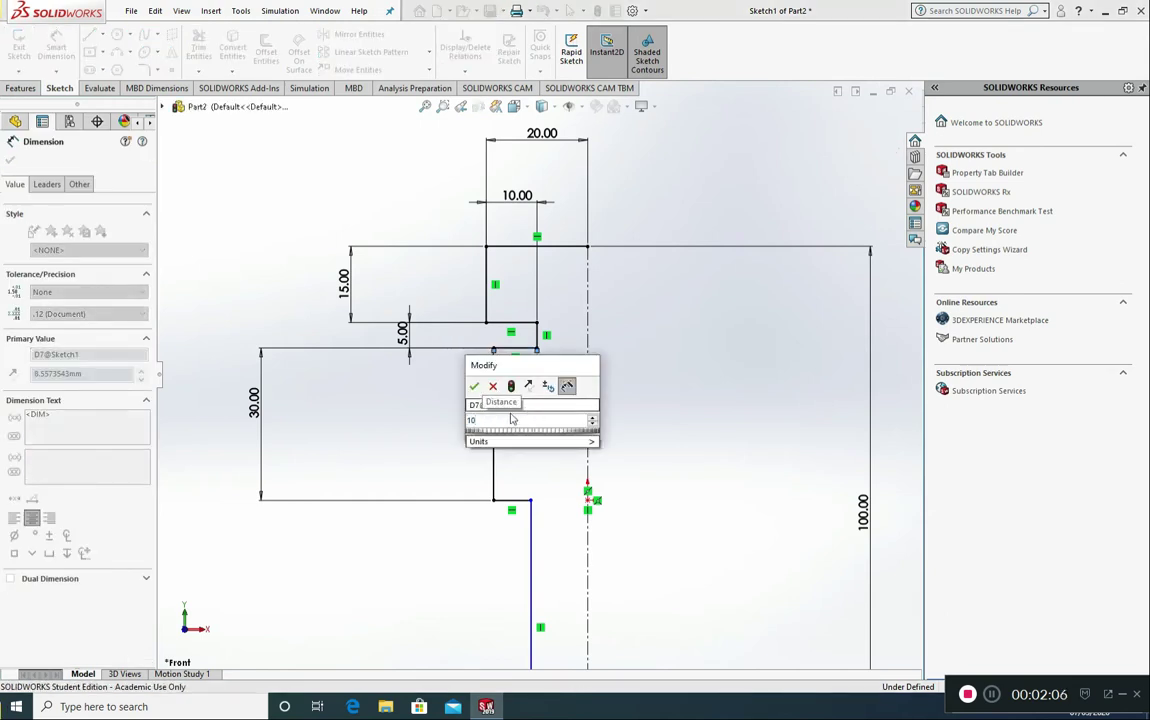
left_click(476, 389)
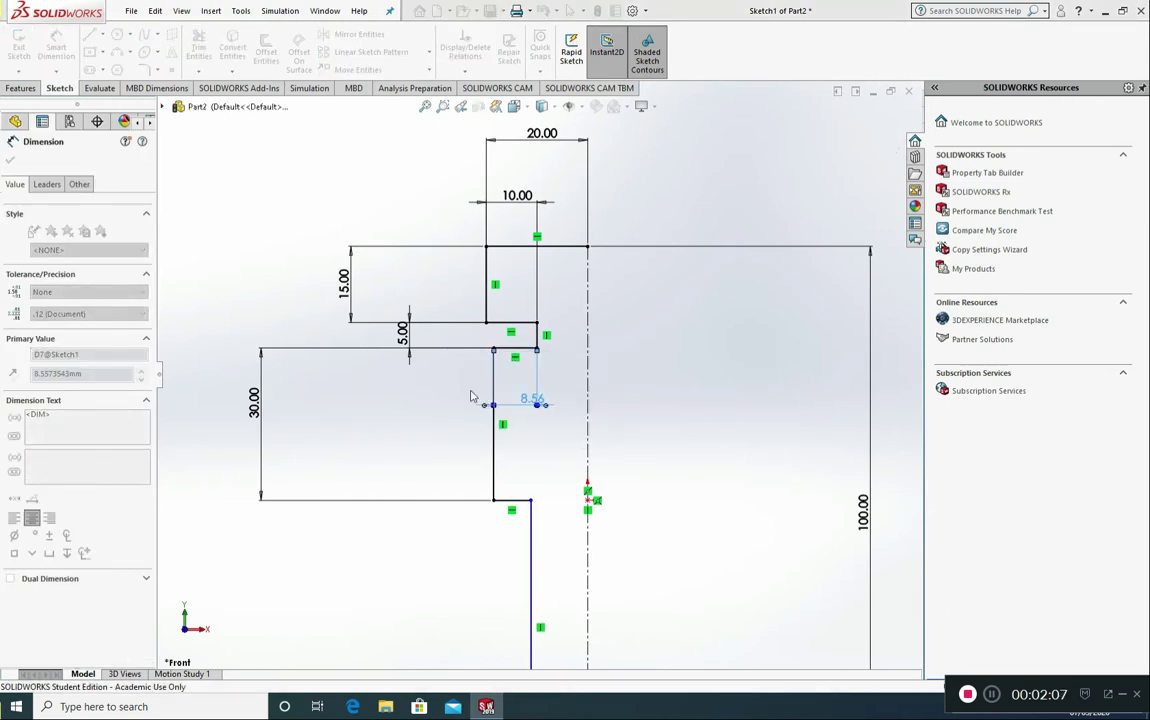
- Dimension the short horizontal step line above the narrower lower section at 5 mm
left_click(508, 500)
left_click(511, 562)
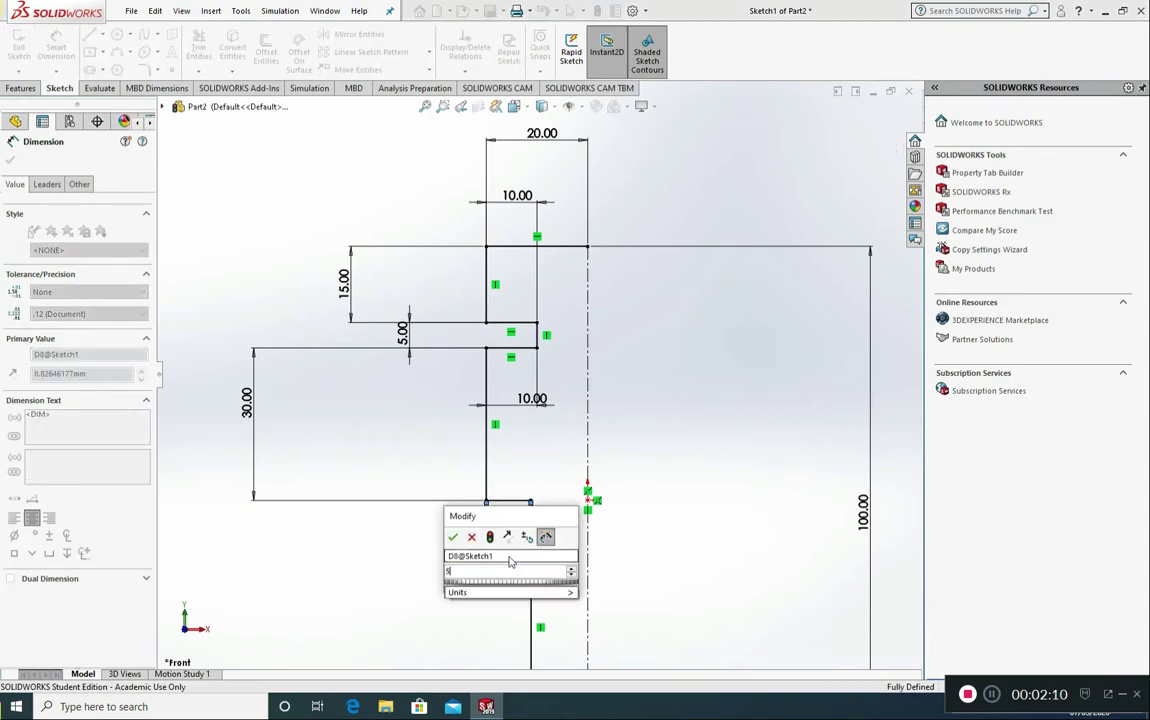
type("5")
key("Return")
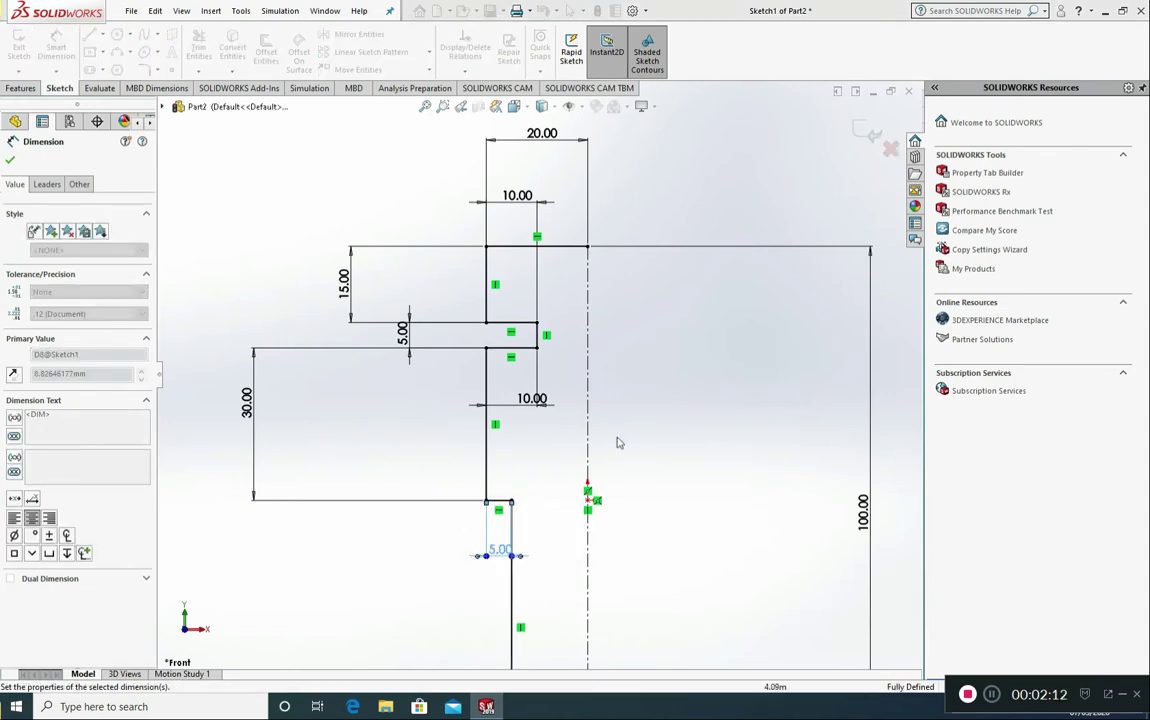
key("f")
scroll(555, 595, "up", 3)
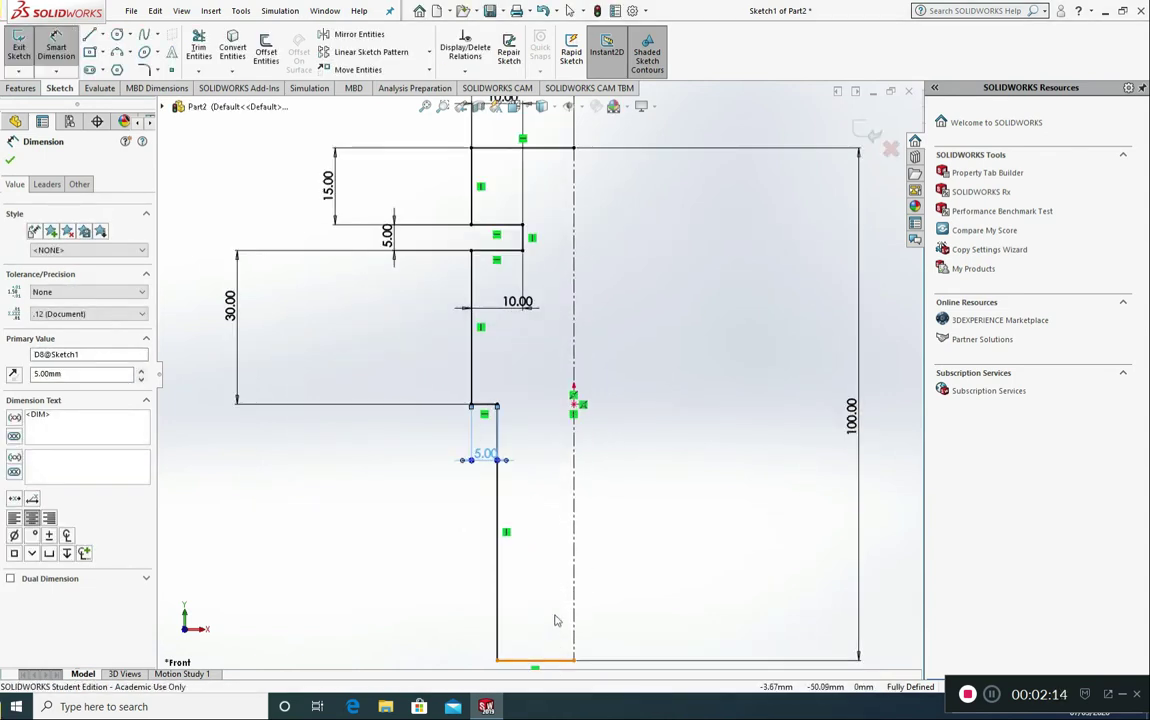
left_click(540, 660)
left_click(555, 586)
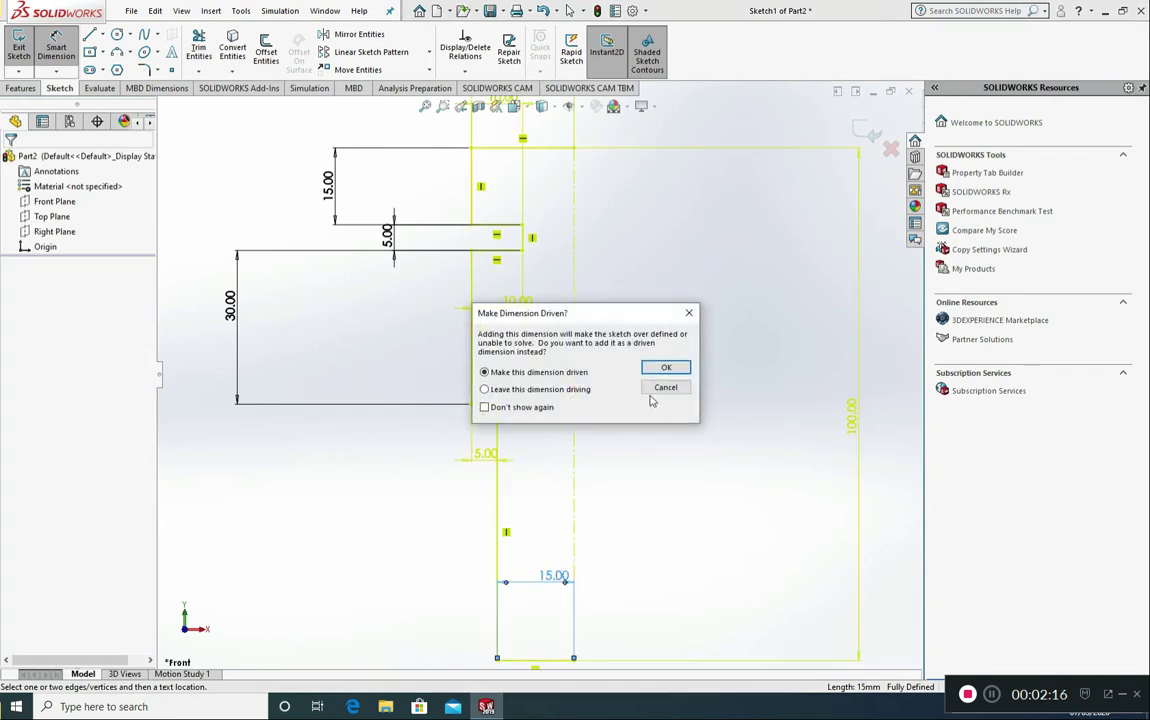
left_click(657, 393)
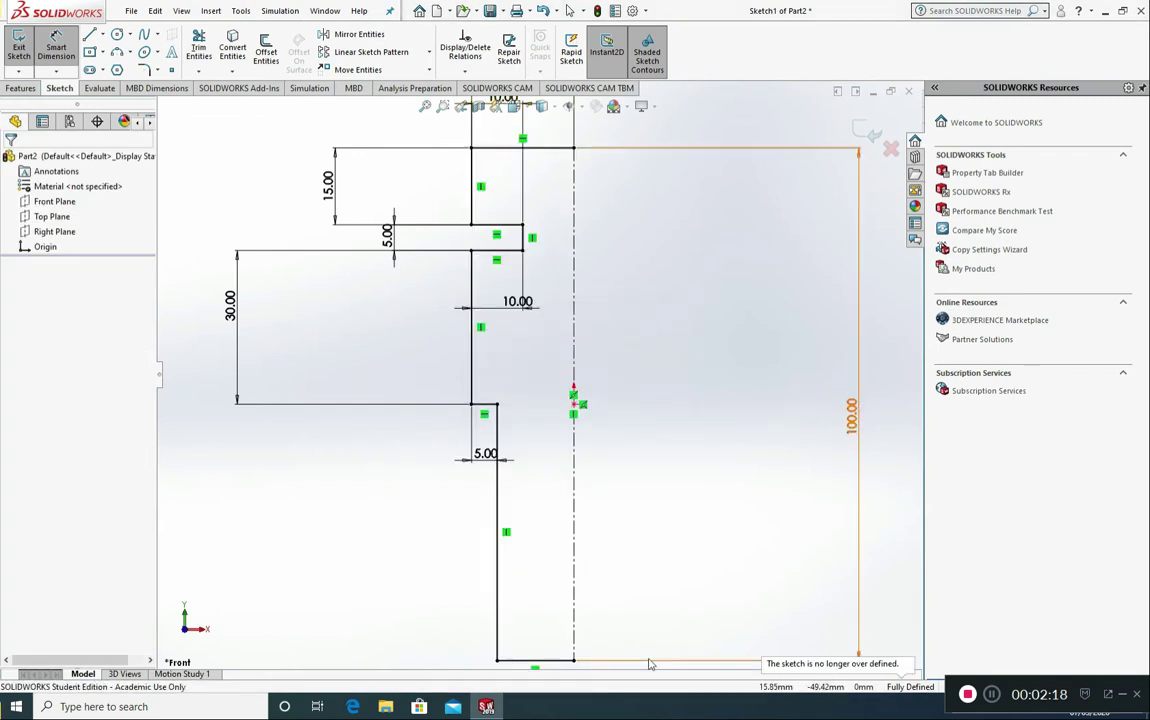
key("f")
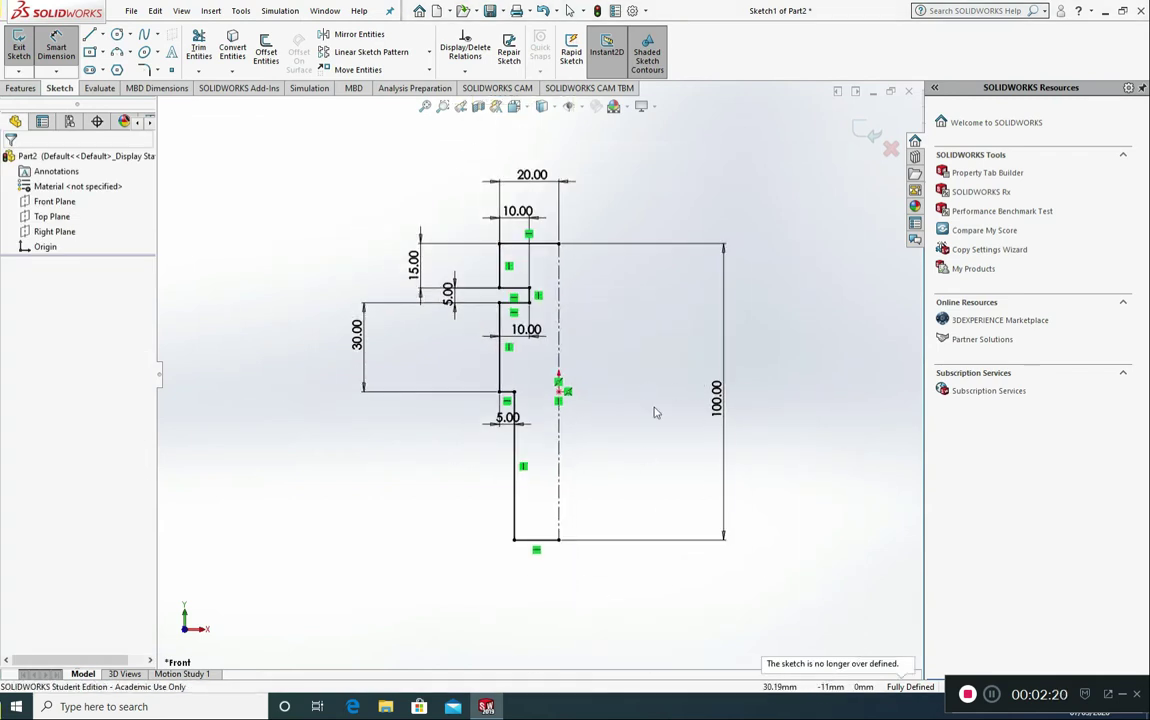
- Delete the 10 mm dimension on the groove's lower horizontal line and dimension that line at 10 mm again
left_click(521, 331)
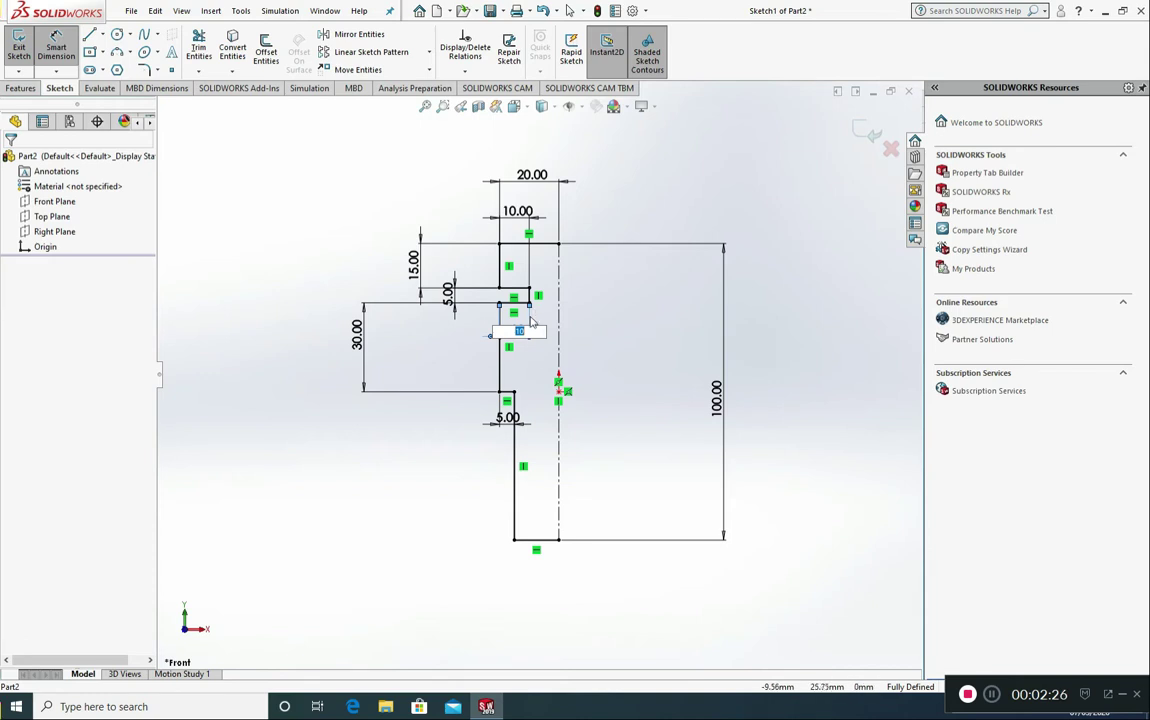
left_click(532, 322)
key("Delete")
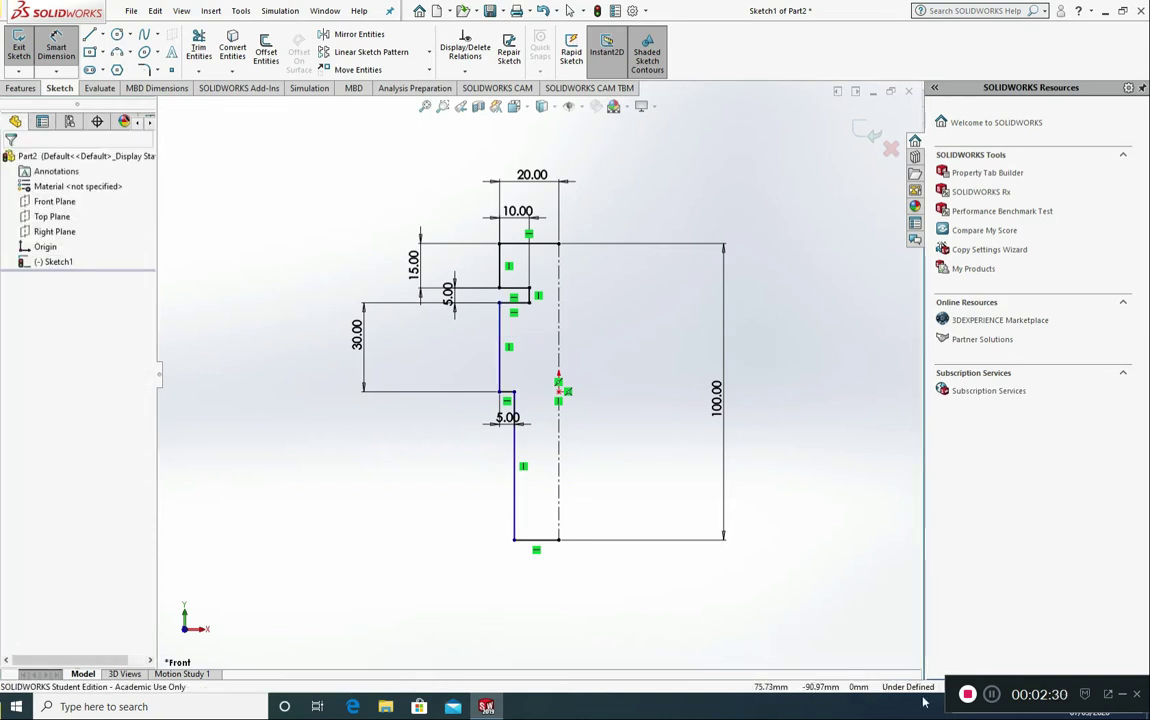
left_click(56, 60)
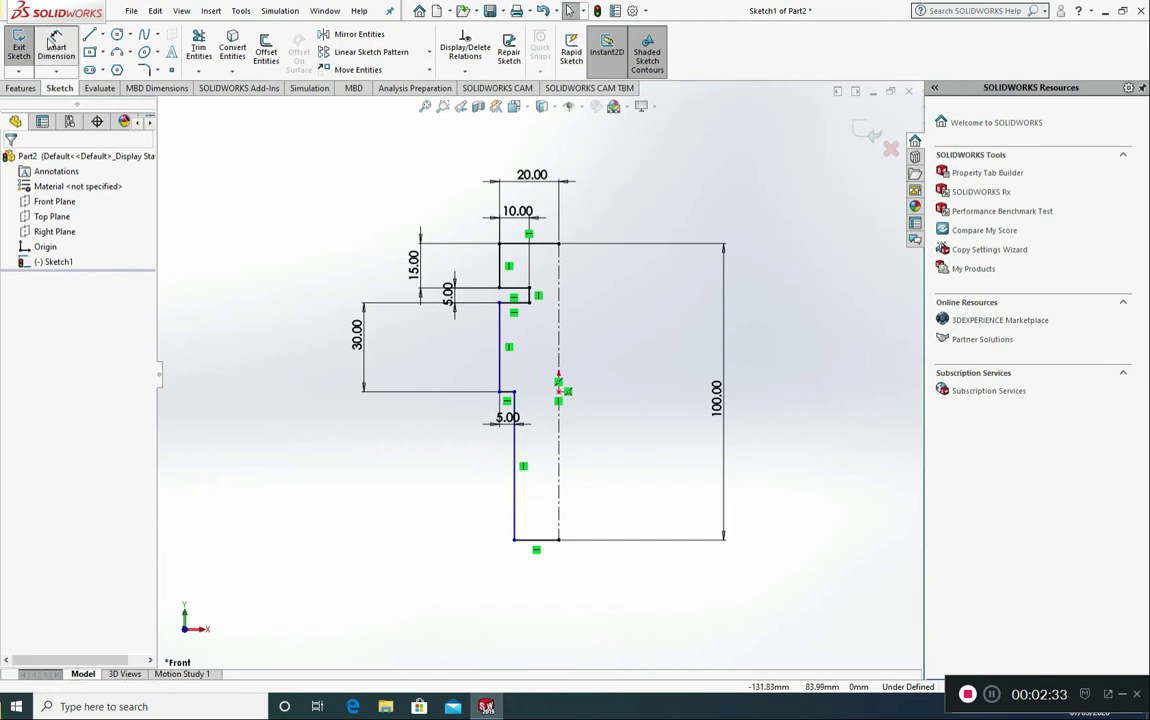
left_click(522, 302)
left_click(542, 362)
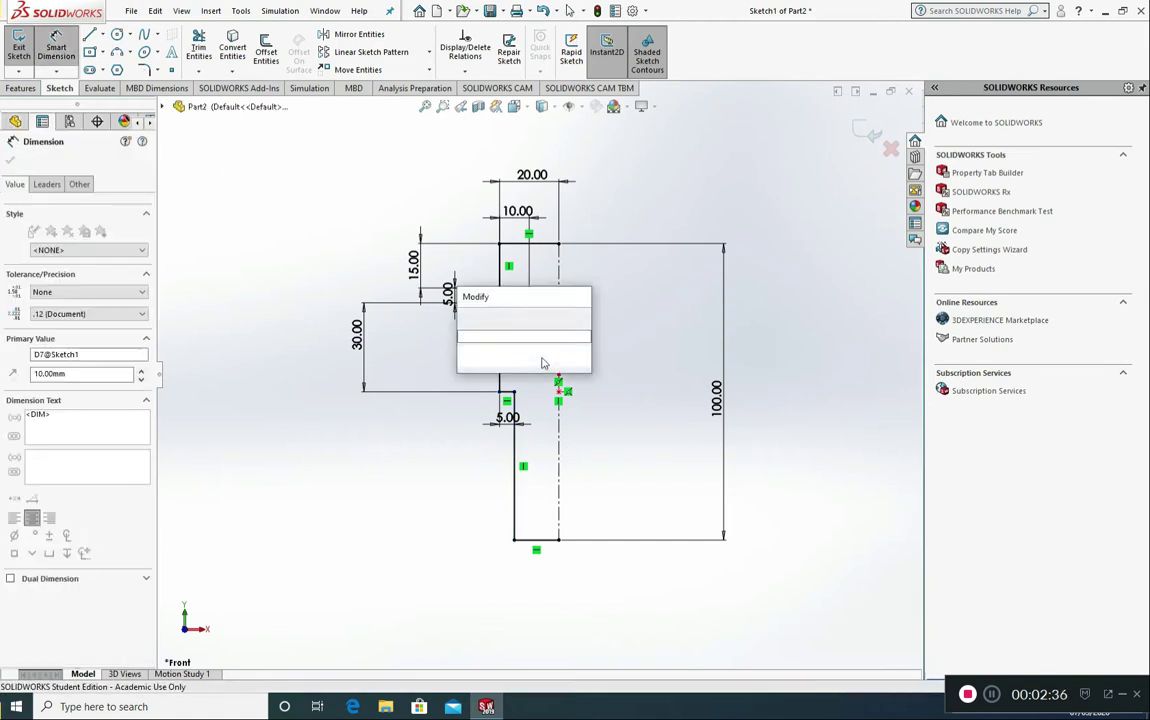
left_click(468, 318)
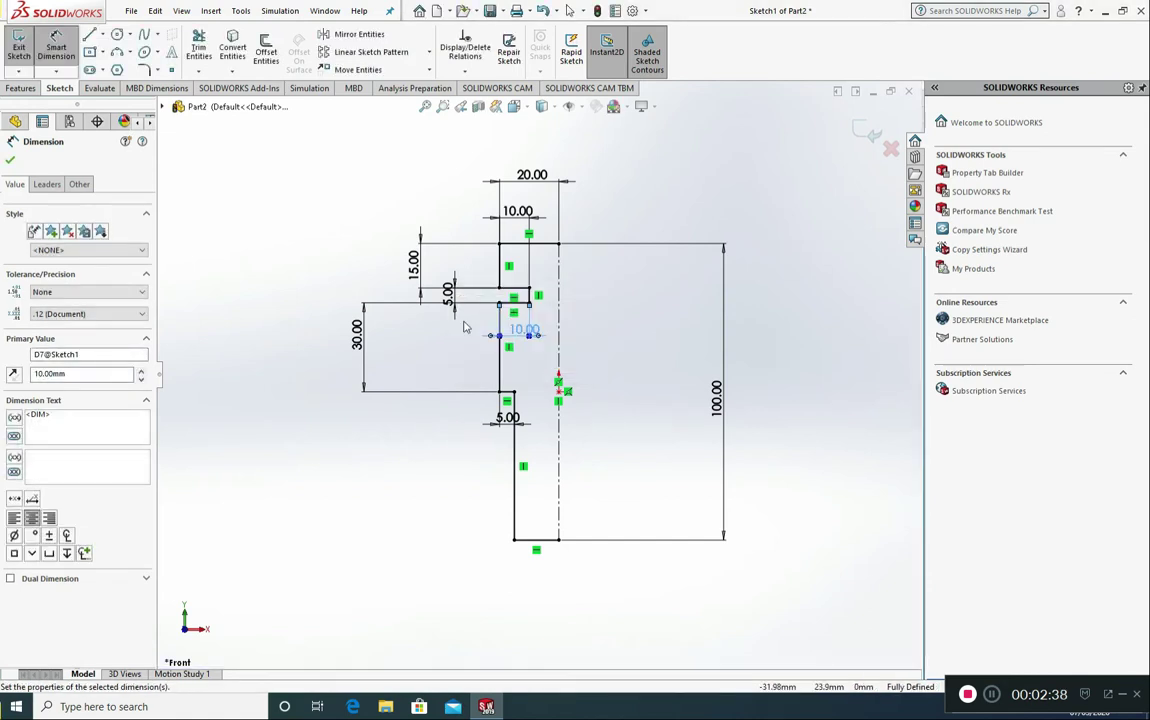
left_click(10, 161)
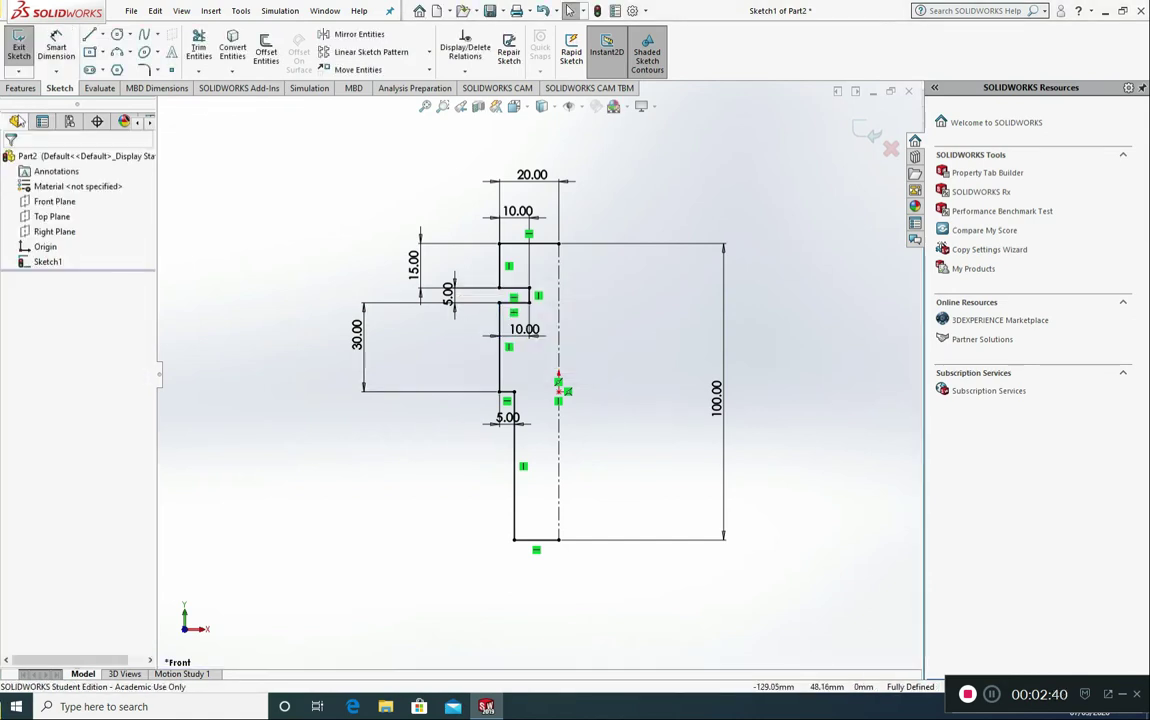
- Revolve the profile 360 degrees about the vertical centerline with the Blind option to create a solid
left_click(21, 89)
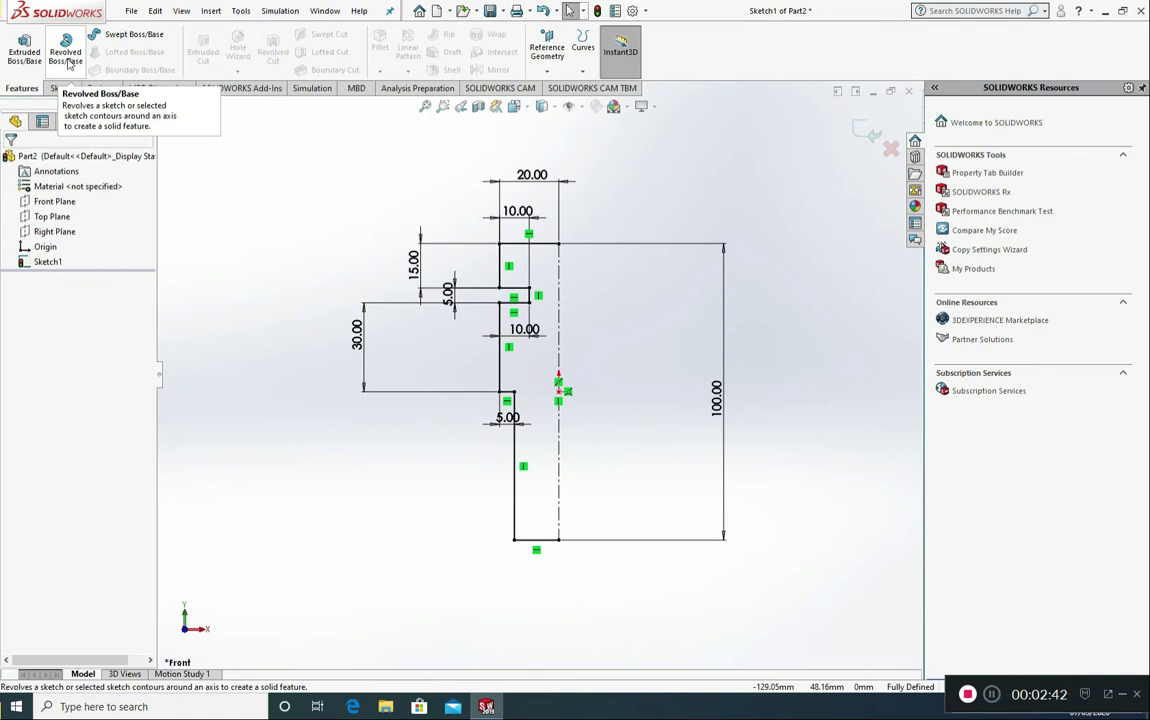
left_click(66, 55)
left_click(605, 359)
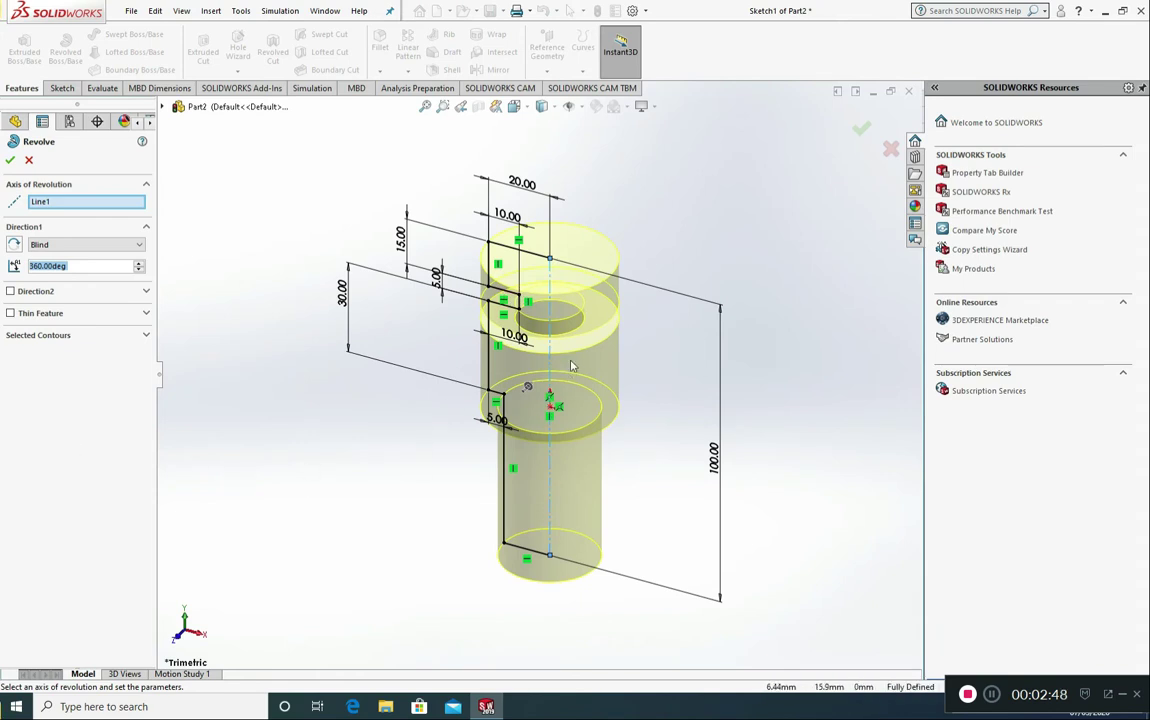
left_click(58, 205)
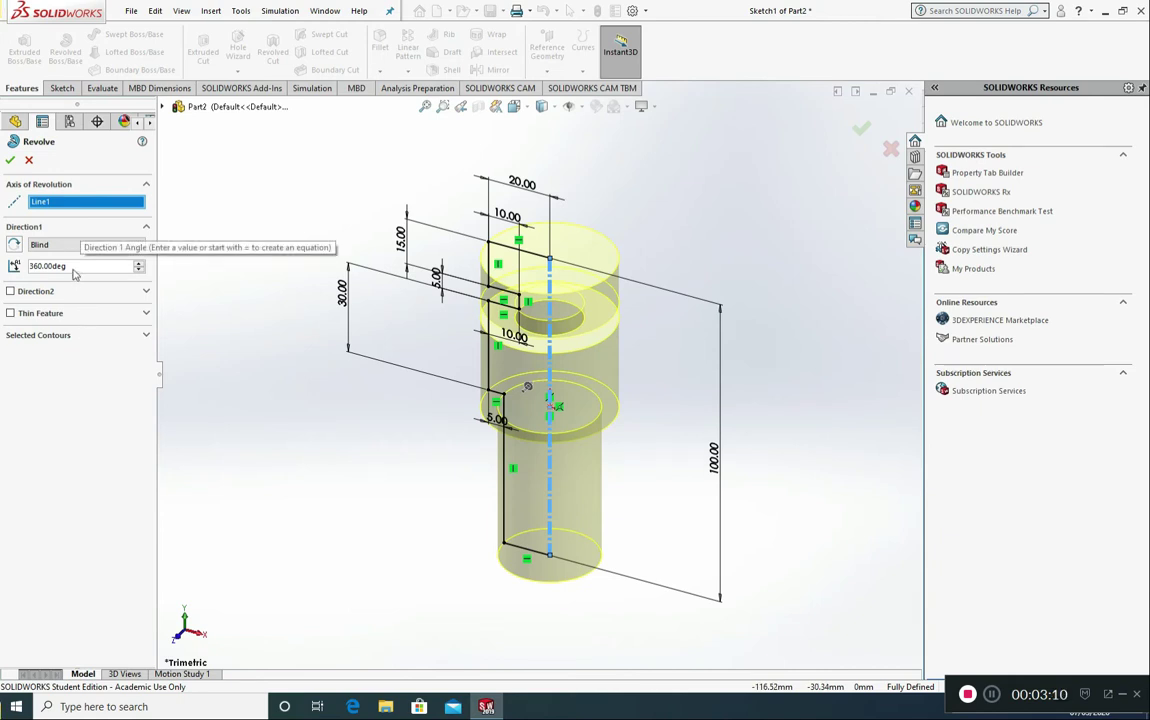
left_click(10, 161)
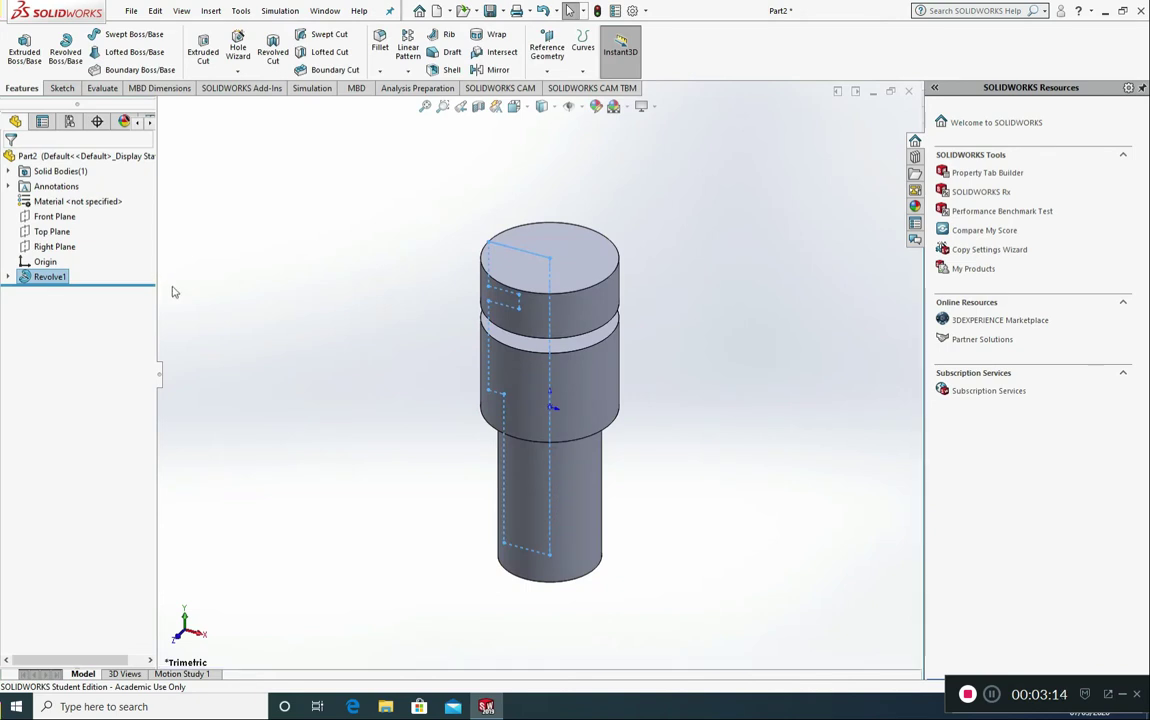
- Edit the revolve feature and set its Direction 1 angle to 180 degrees
middle_click_drag(281, 357, 653, 242)
middle_click_drag(758, 261, 502, 397)
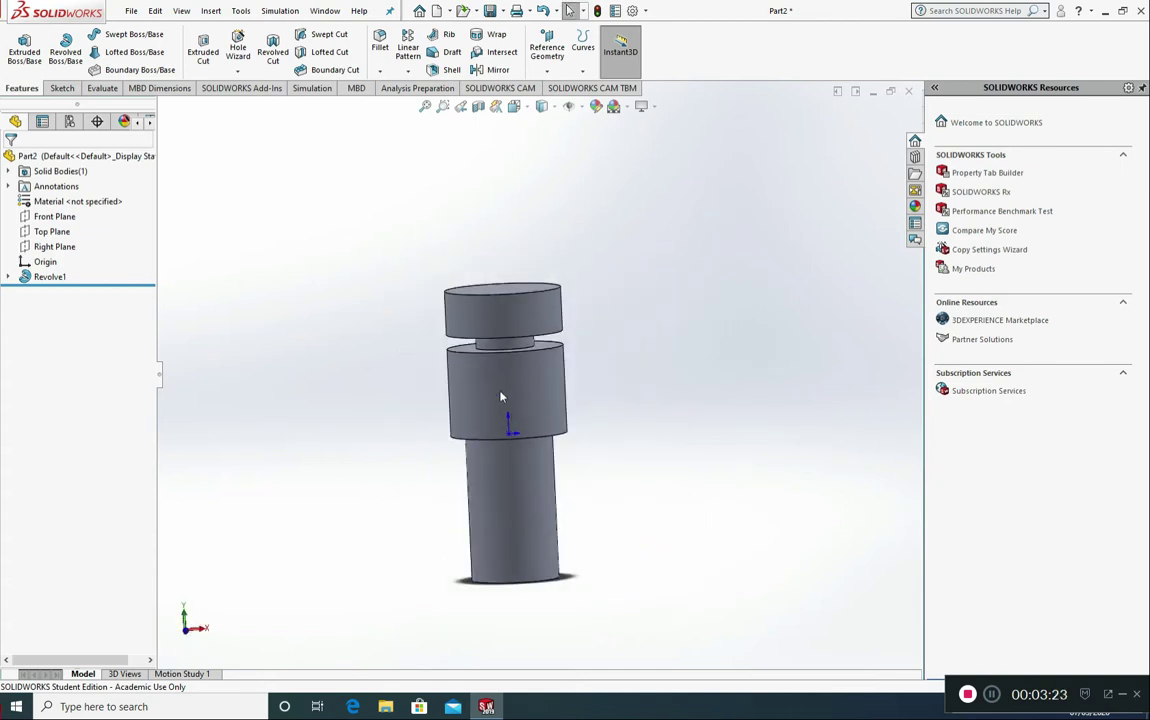
left_click(27, 279)
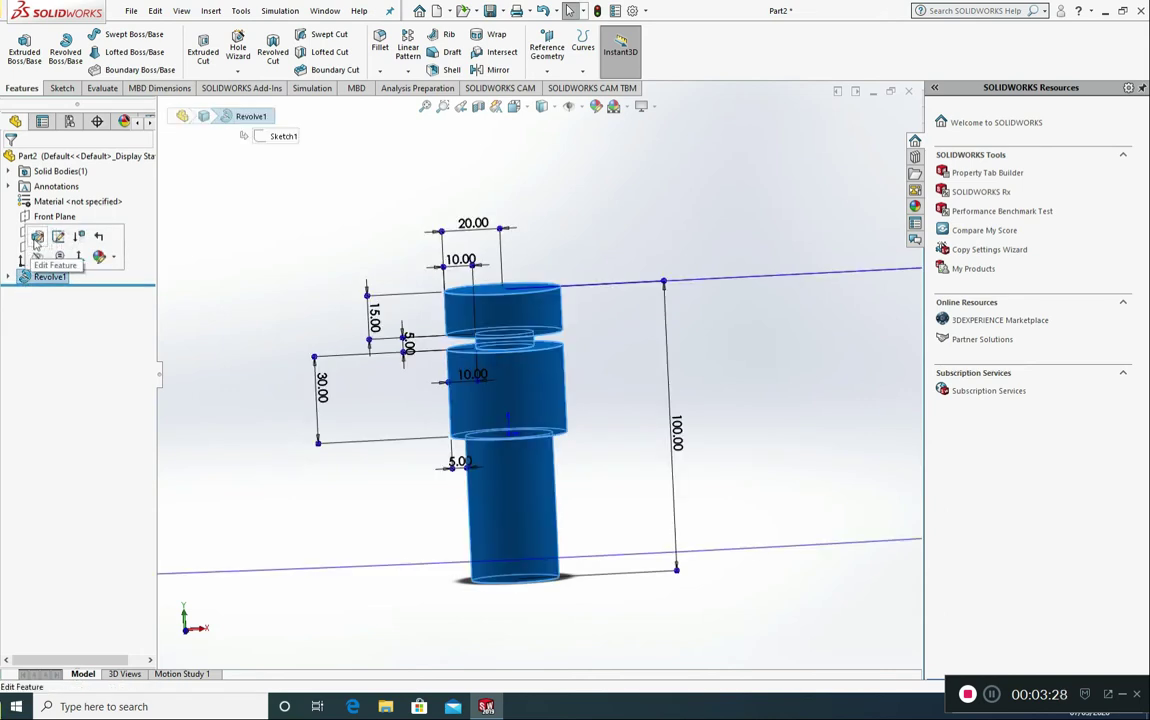
left_click(37, 238)
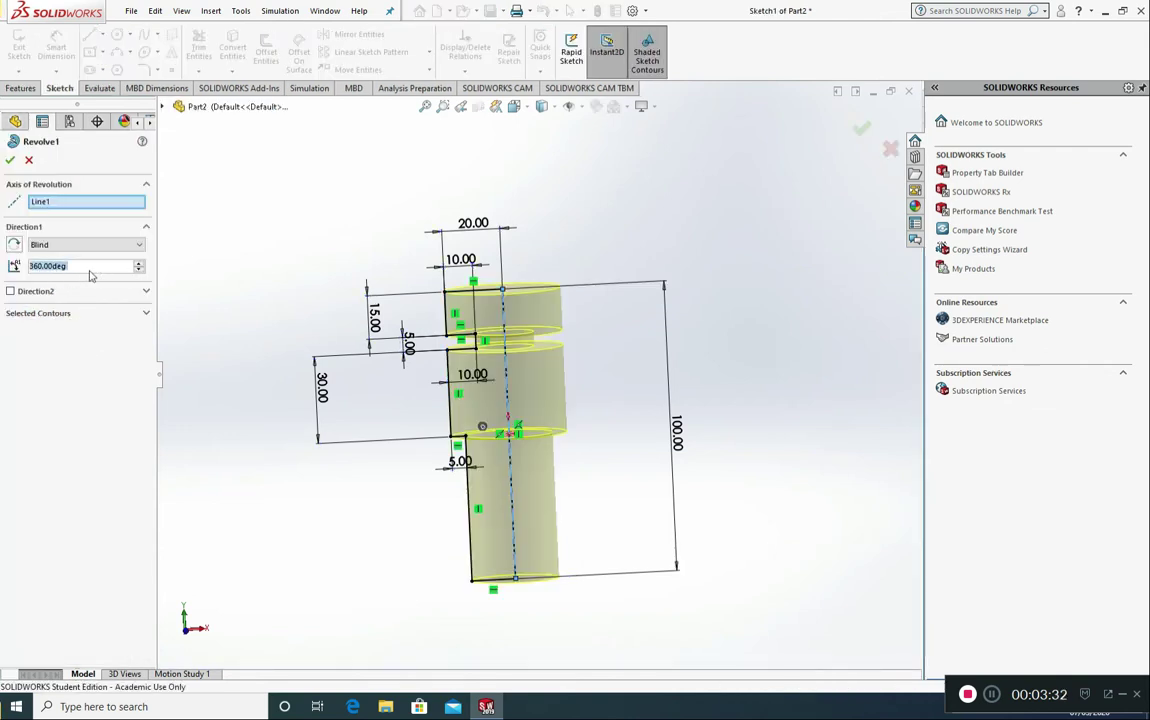
type("1")
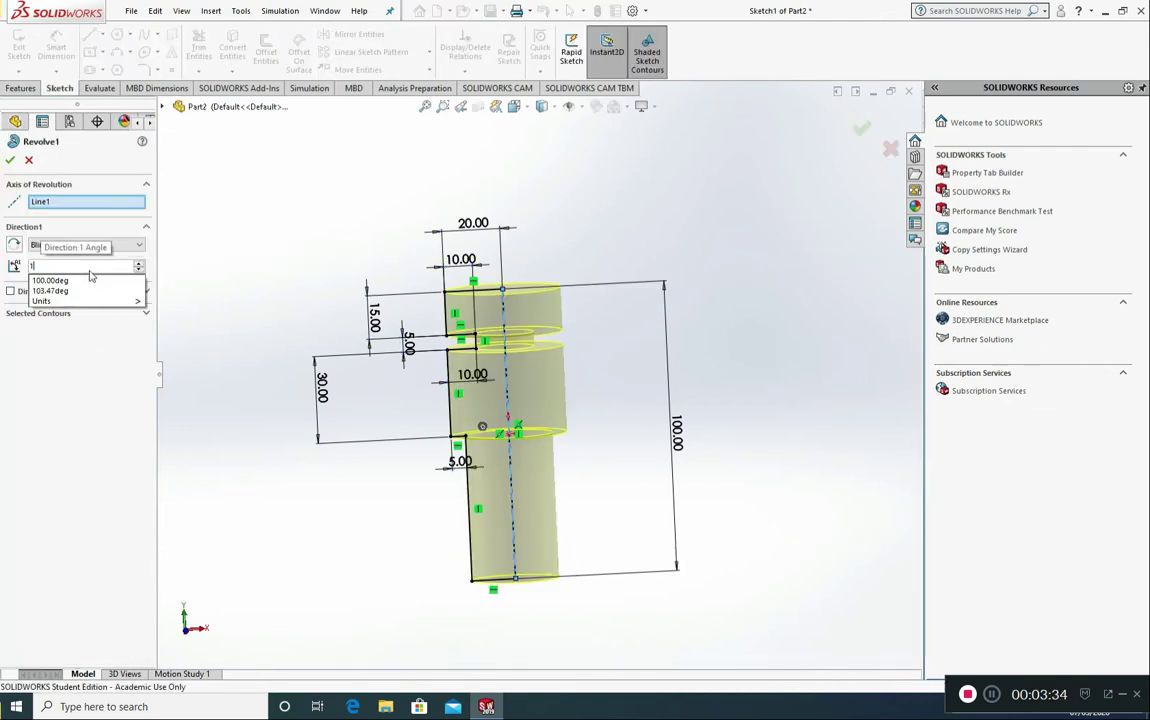
type("80")
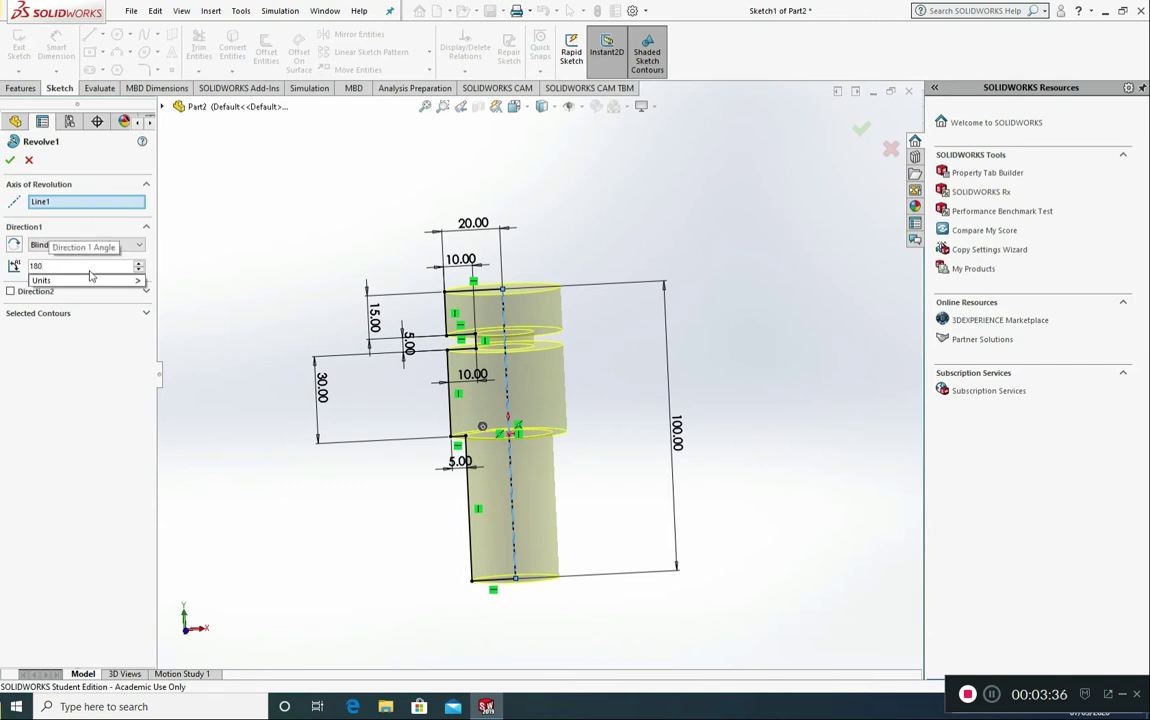
key("Return")
left_click(9, 161)
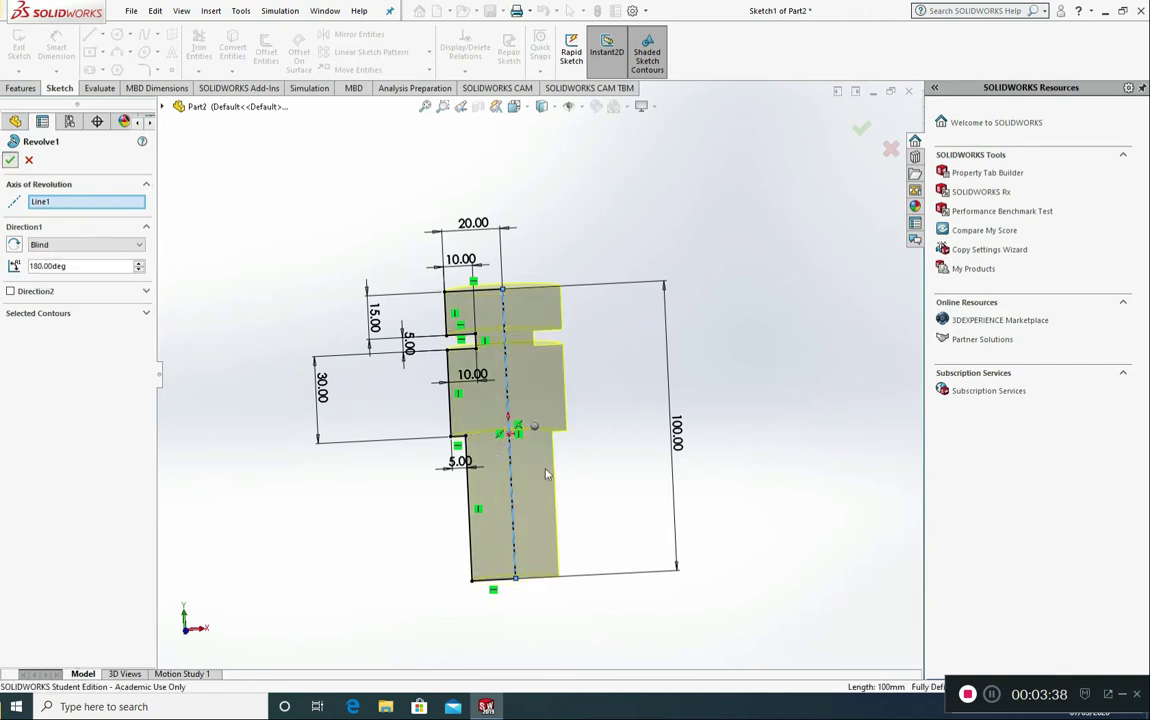
- Edit the revolve feature and set its Direction 1 angle to 360 degrees
middle_click_drag(739, 449, 536, 312)
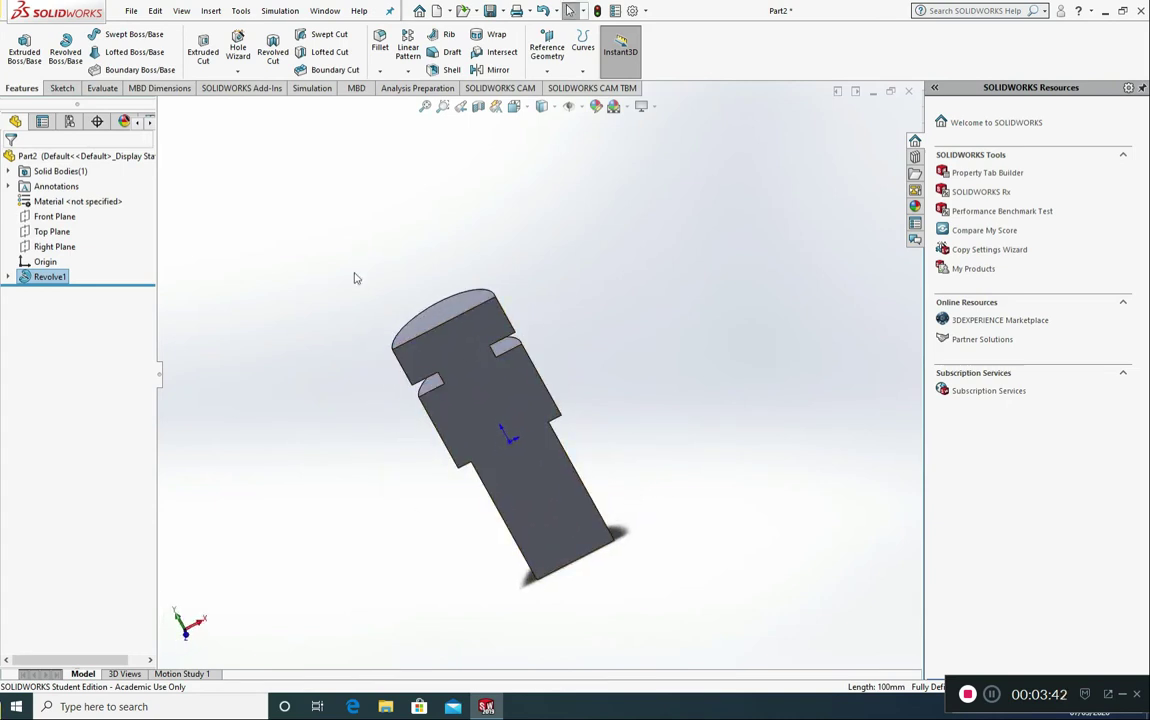
middle_click_drag(354, 278, 549, 421)
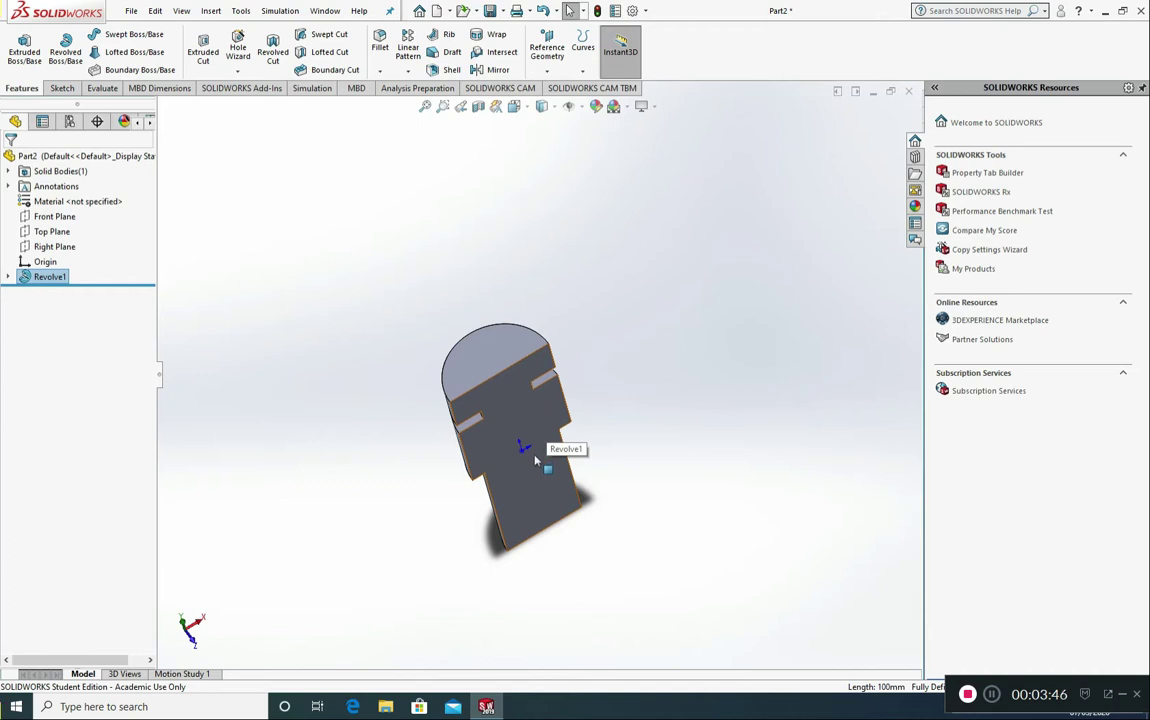
left_click(40, 276)
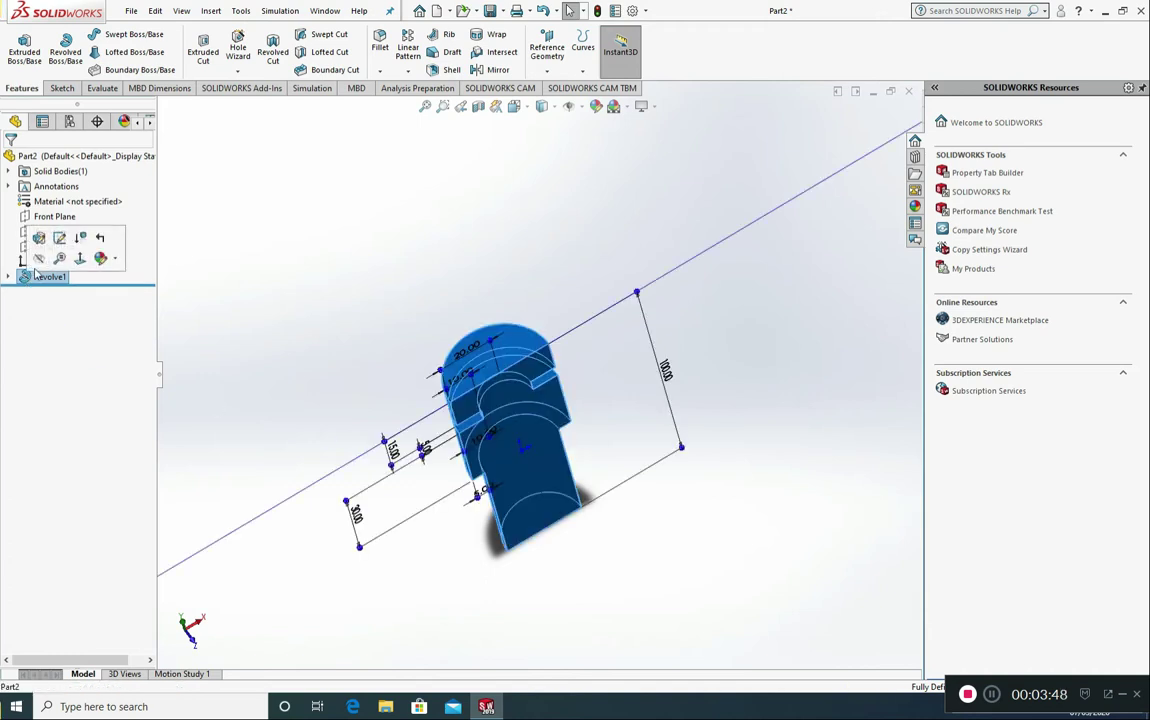
left_click(40, 252)
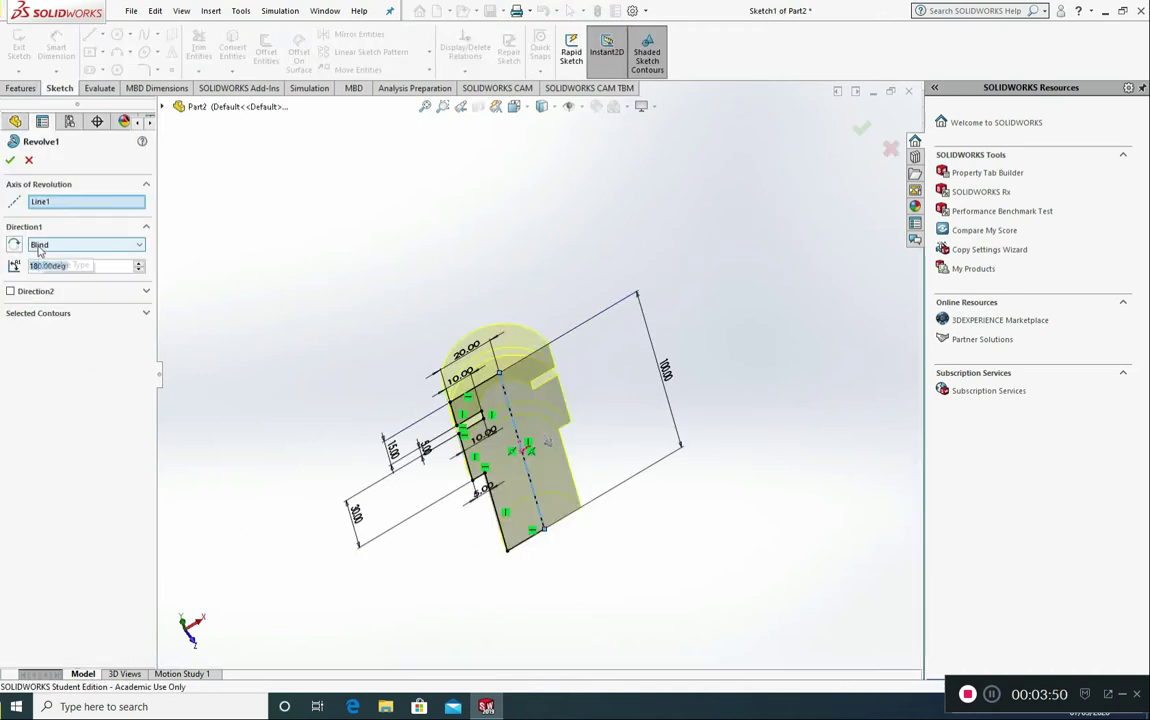
double_click(65, 266)
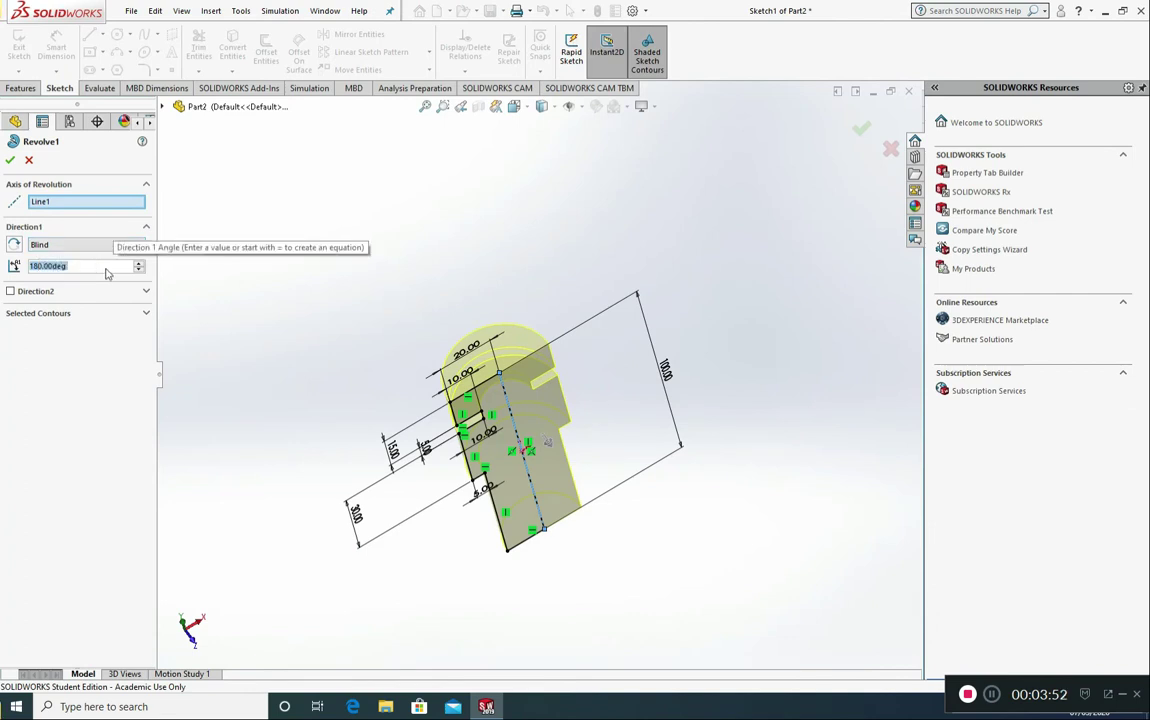
type("360")
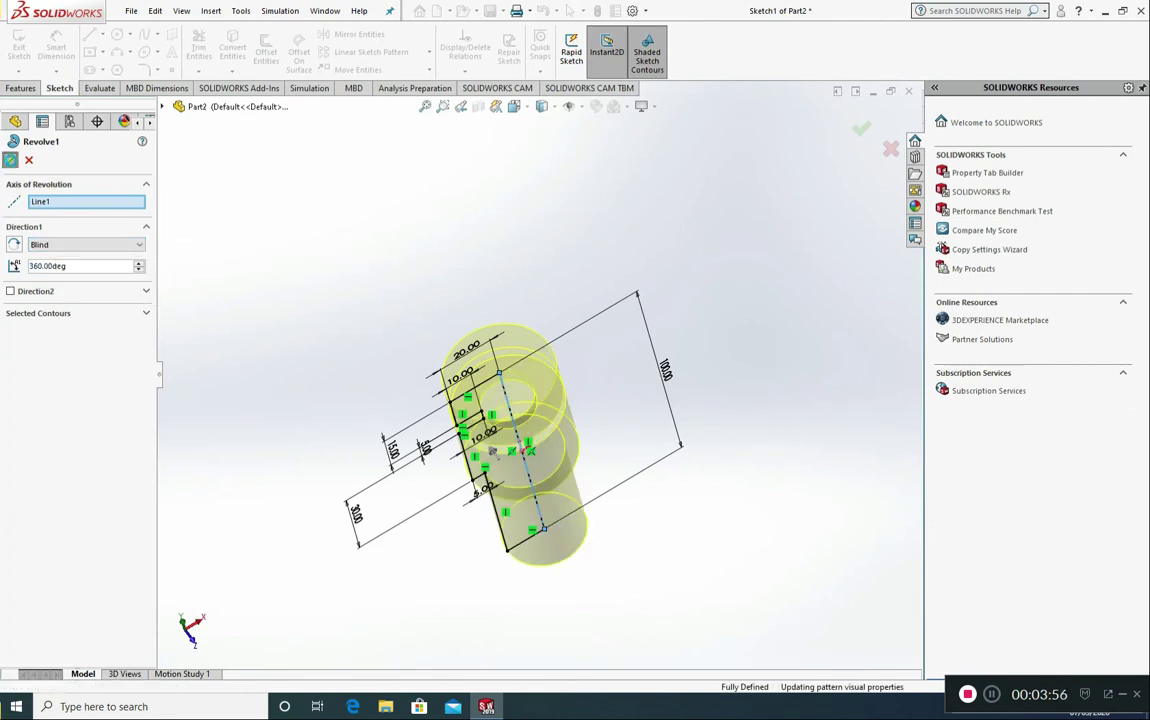
left_click(10, 161)
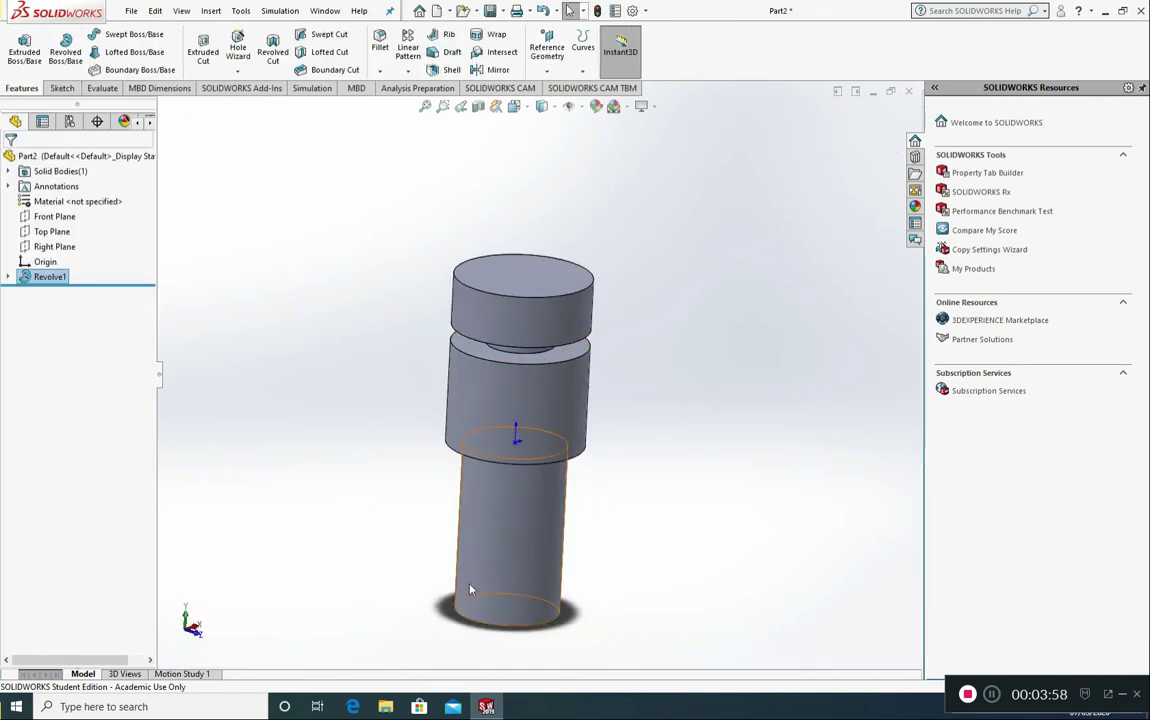
middle_click_drag(506, 523, 503, 506)
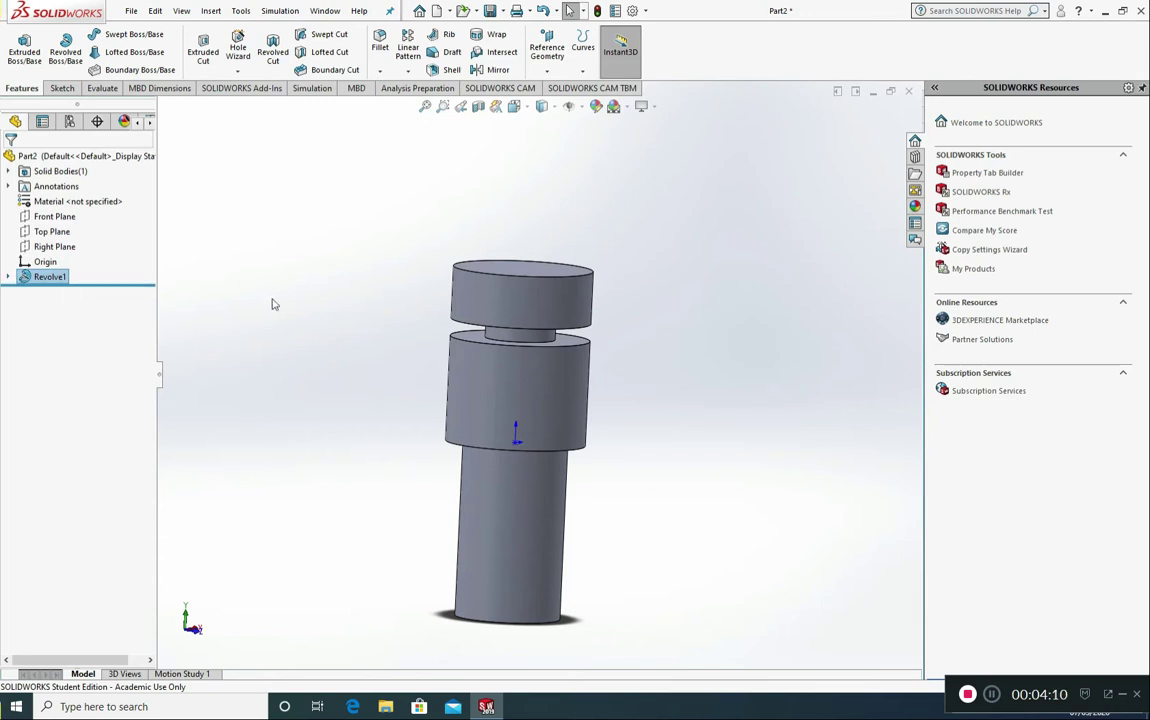
- Open the revolve feature's profile sketch for editing and orient the view normal to it
left_click(9, 277)
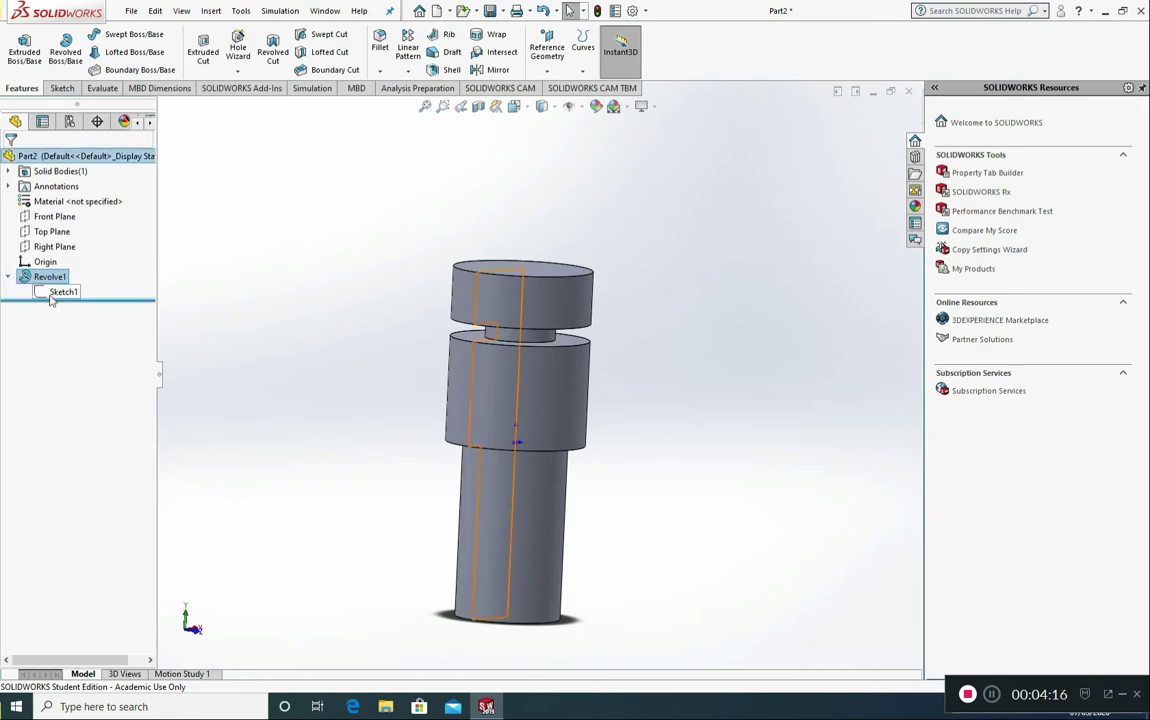
left_click(41, 296)
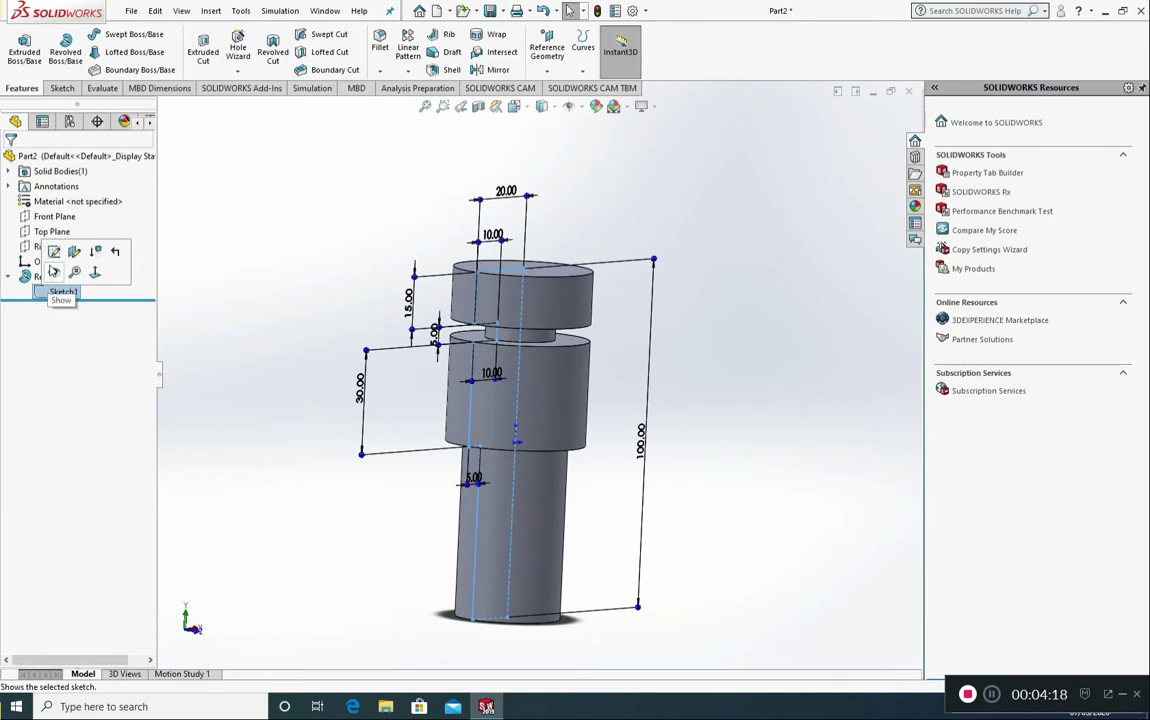
left_click(54, 253)
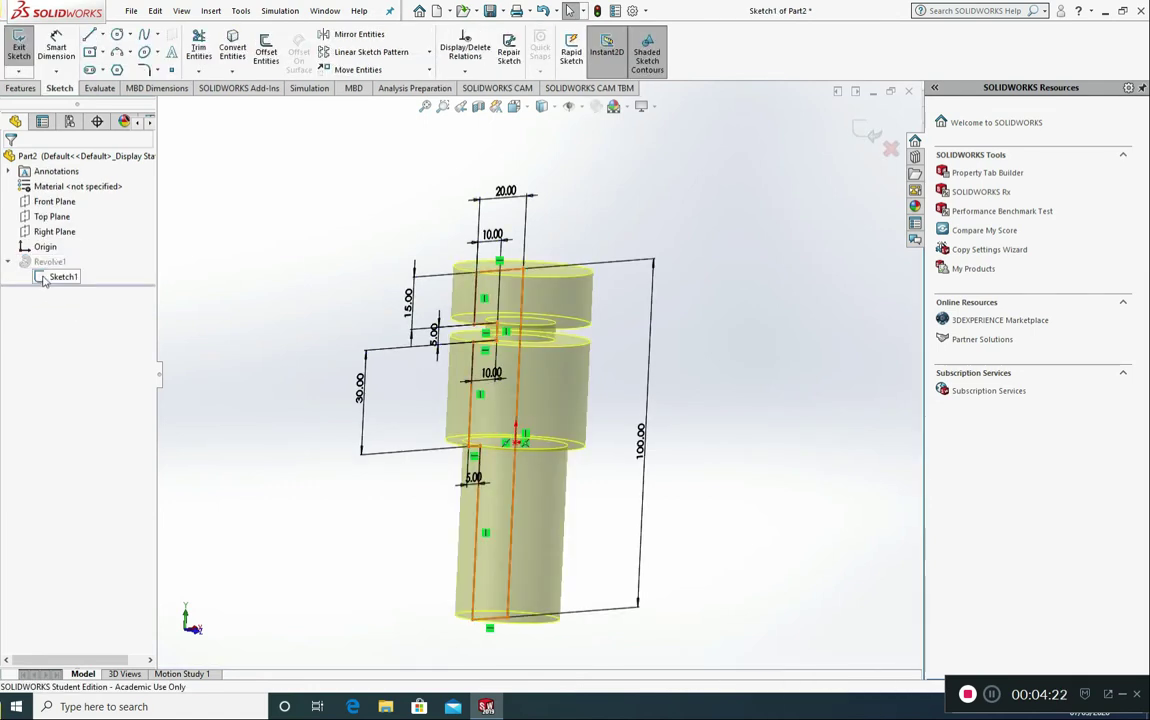
left_click(44, 280)
left_click(77, 258)
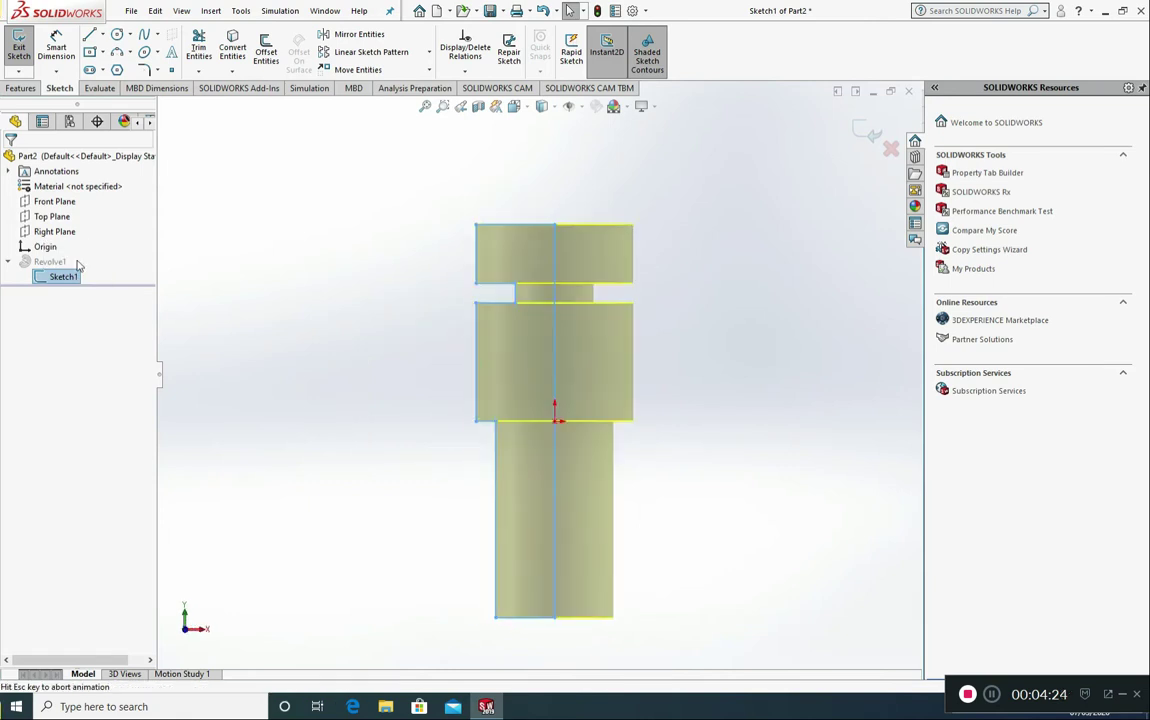
- Sketch a three-line rectangular notch about 5 mm deep and 2.4 mm high into the outer edge of the narrower lower section
scroll(578, 248, "down", 5)
scroll(521, 485, "up", 3)
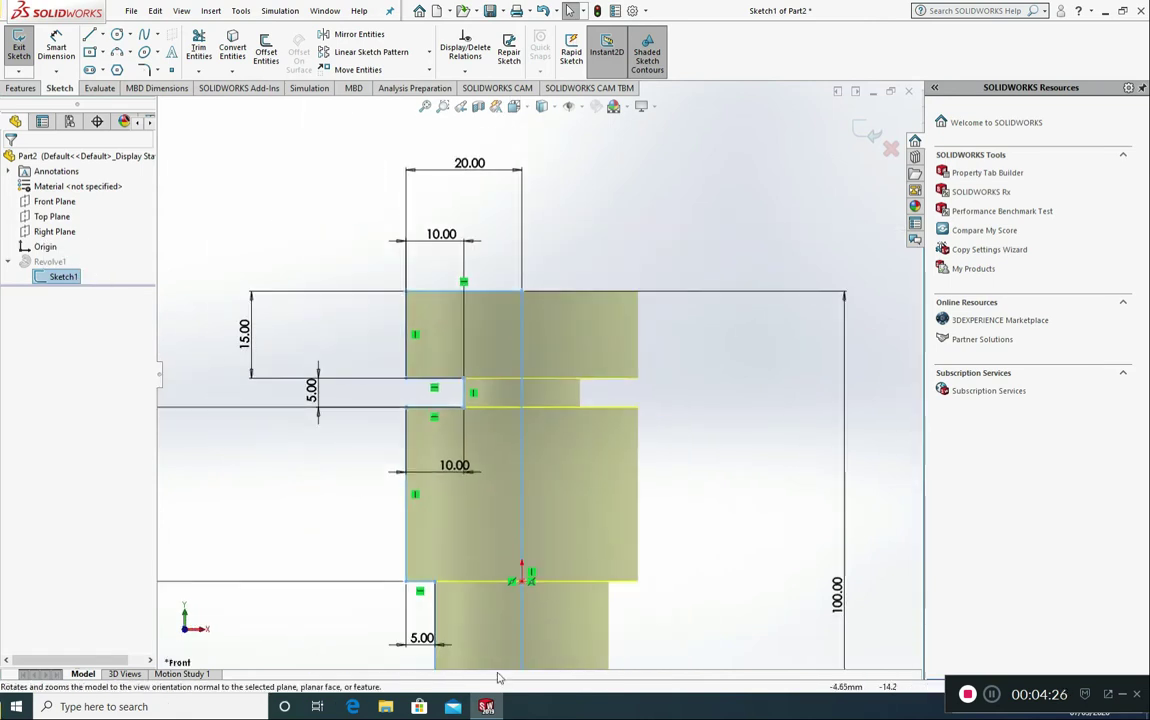
scroll(488, 568, "up", 3)
scroll(488, 583, "down", 4)
scroll(503, 599, "up", 2)
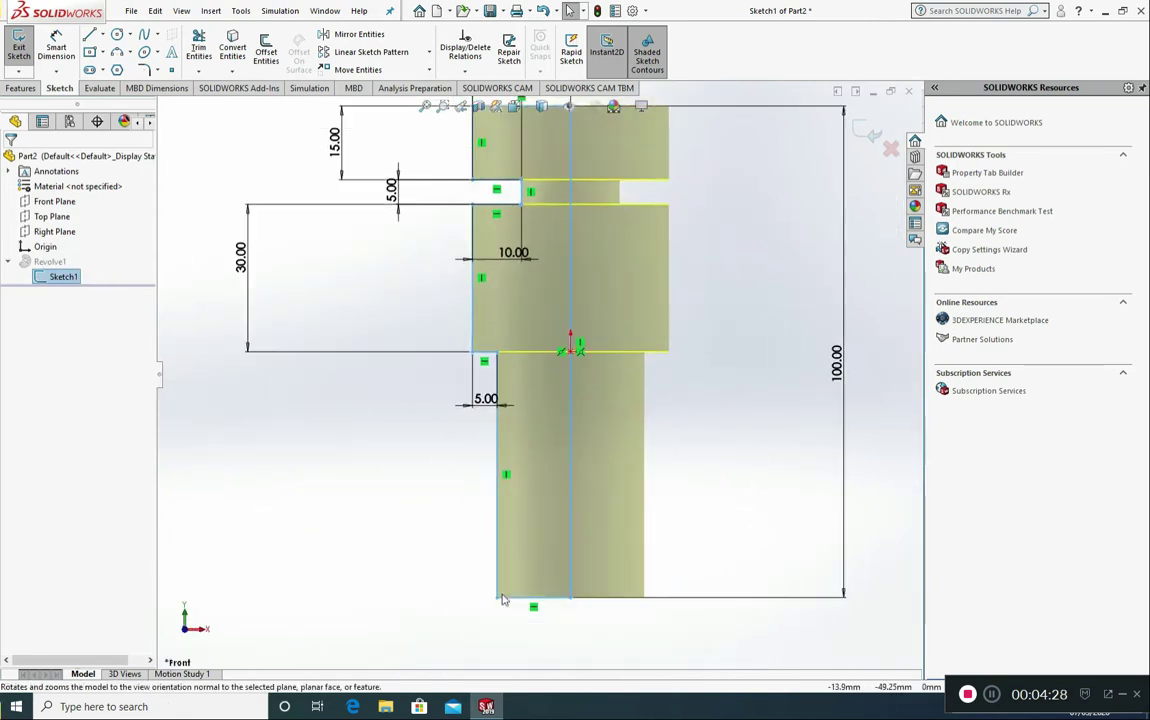
scroll(503, 599, "down", 3)
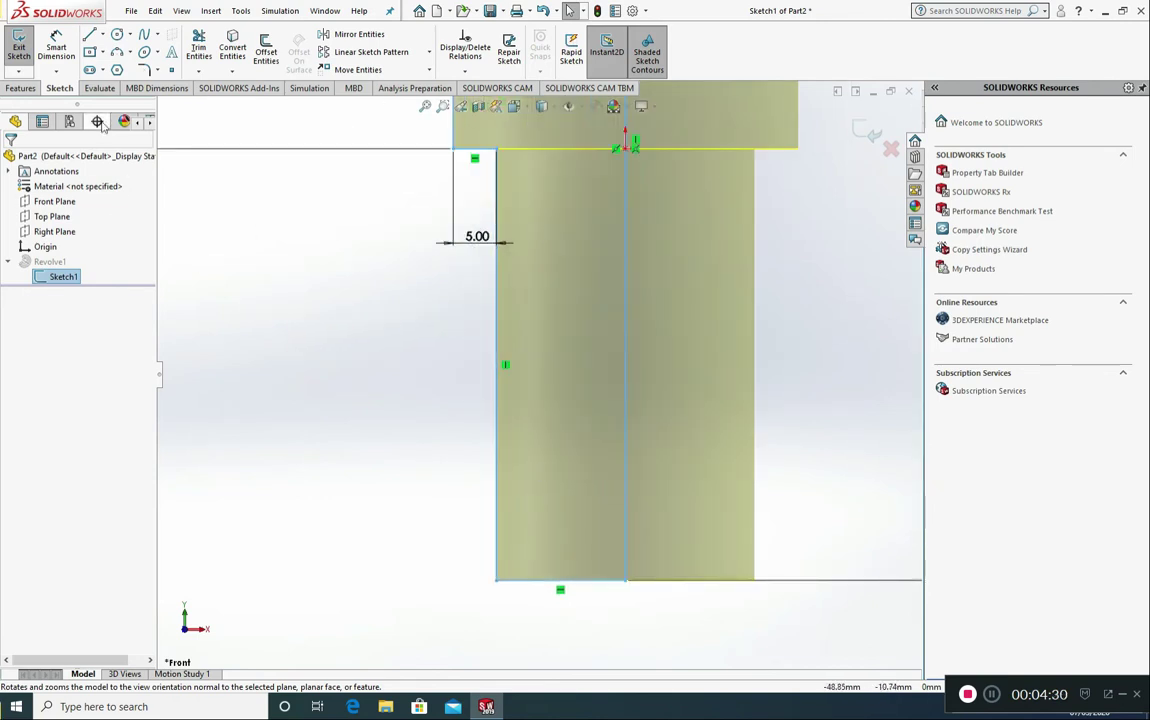
left_click(90, 36)
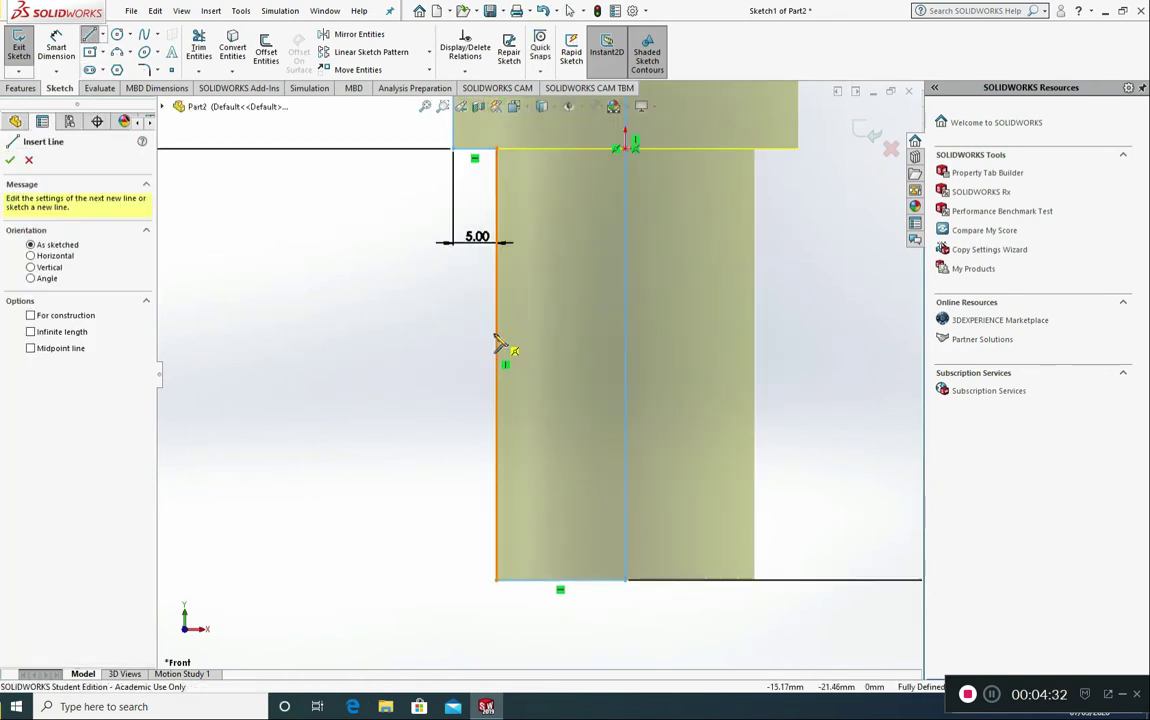
left_click(497, 333)
left_click(539, 333)
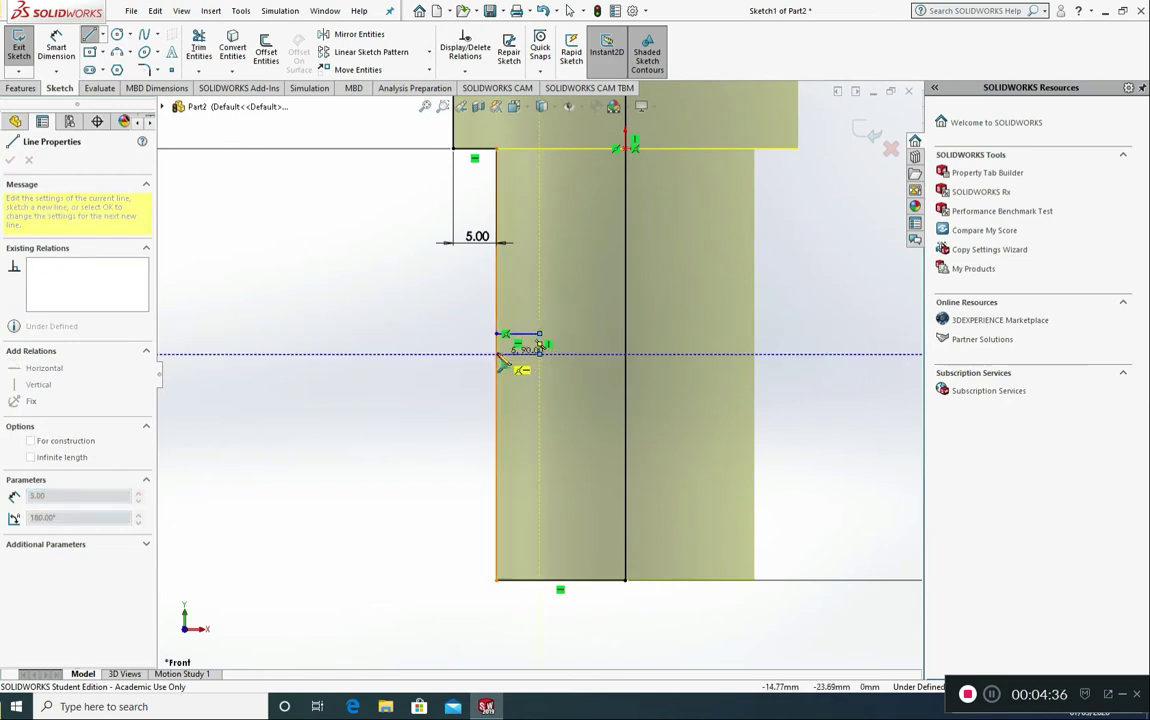
left_click(497, 354)
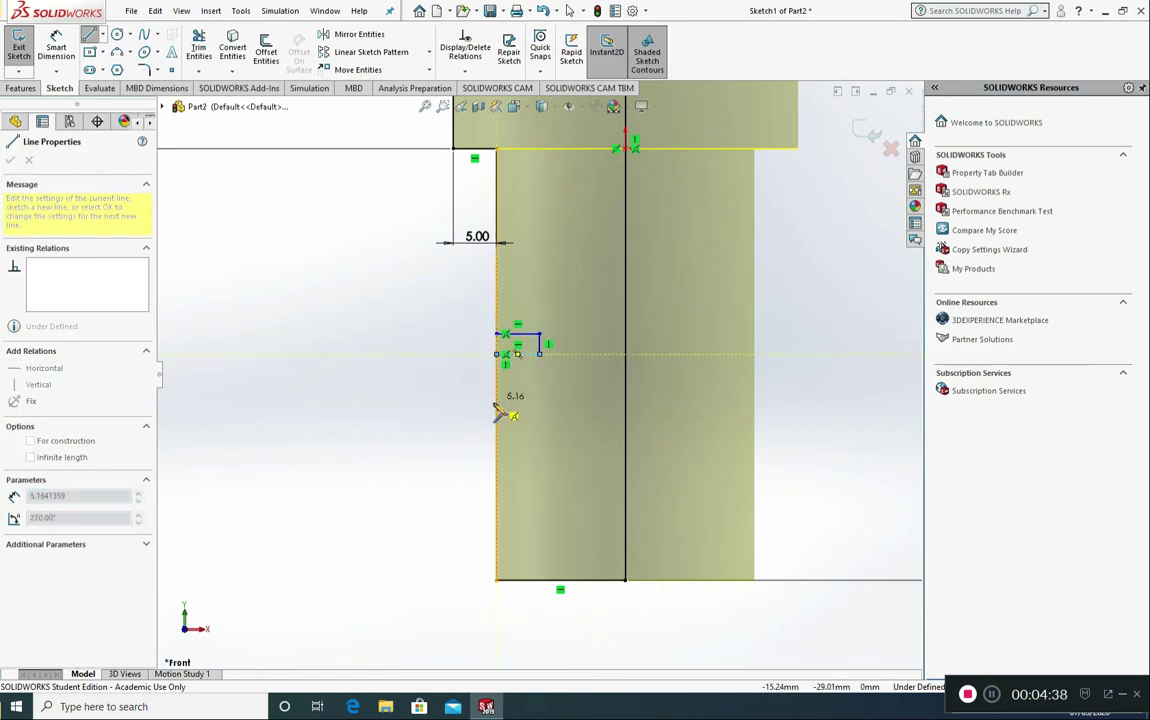
- Trim away the outer edge segment between the notch's two horizontal lines using Trim to closest
left_click(199, 50)
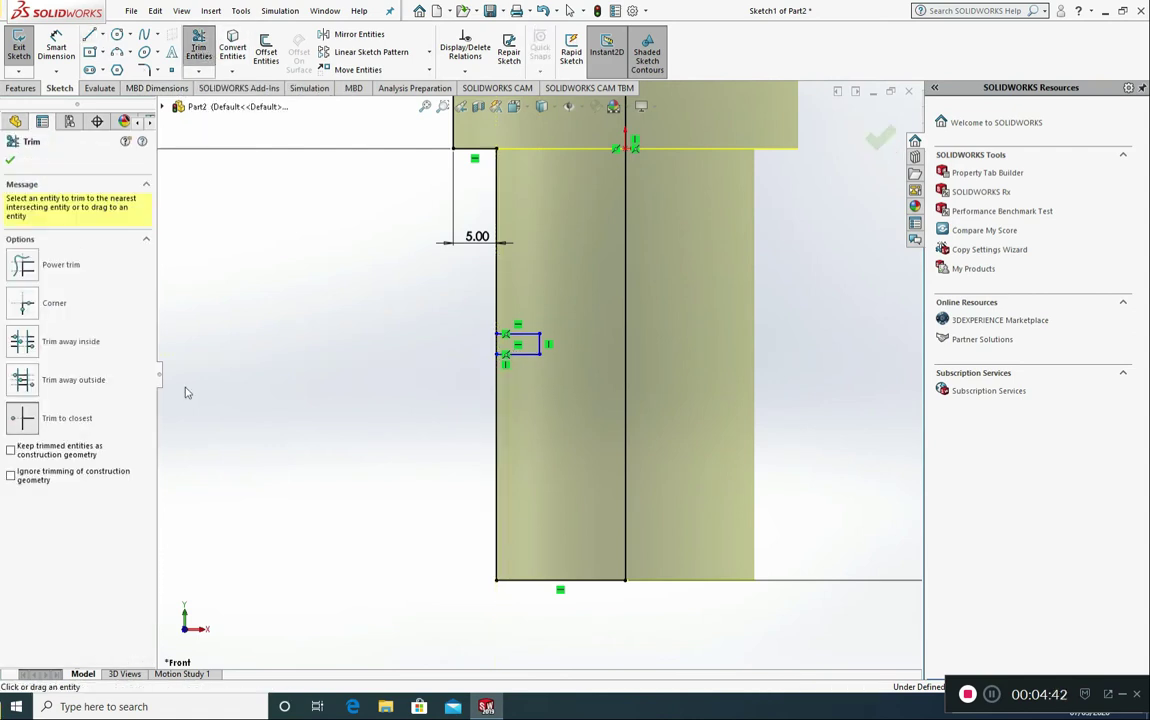
scroll(480, 354, "down", 4)
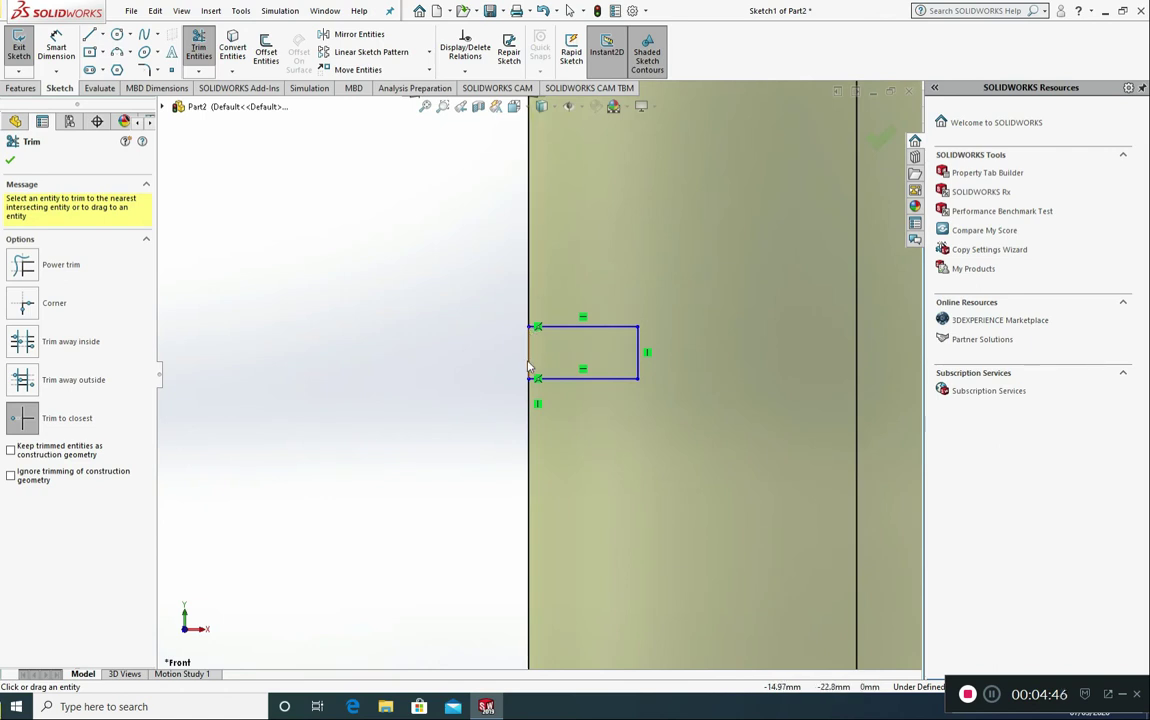
left_click(529, 353)
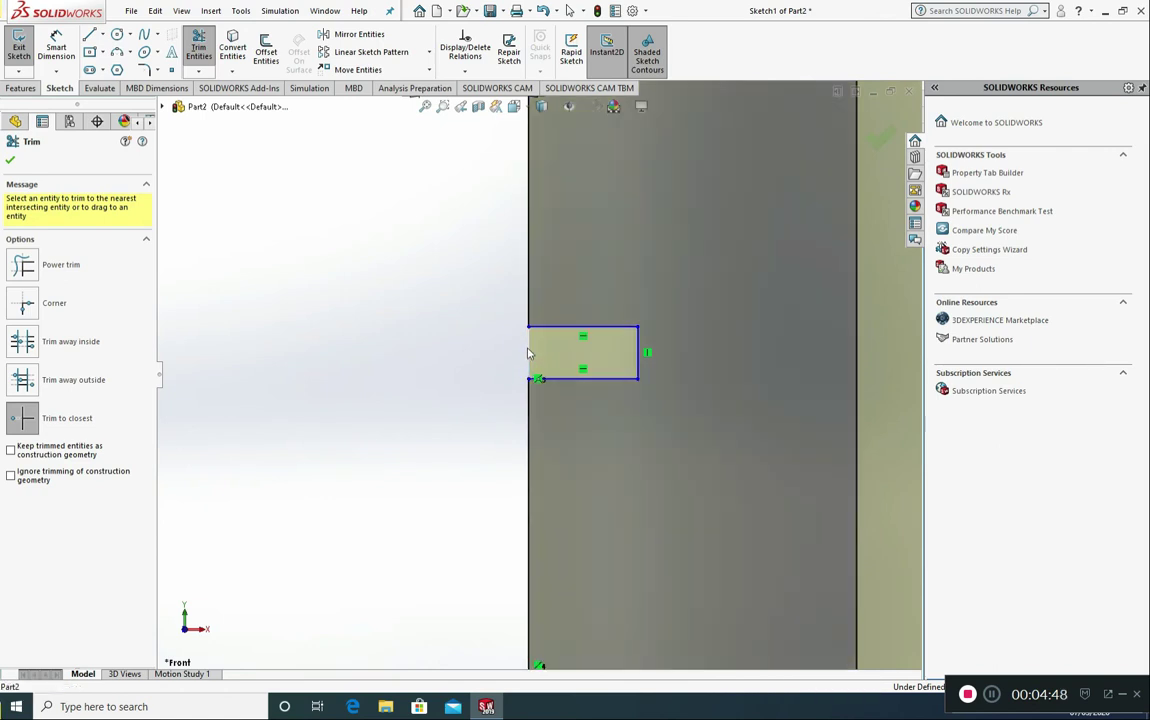
- Dimension the notch's upper horizontal line at 5 mm and its inner vertical line at 2 mm
scroll(529, 356, "up", 4)
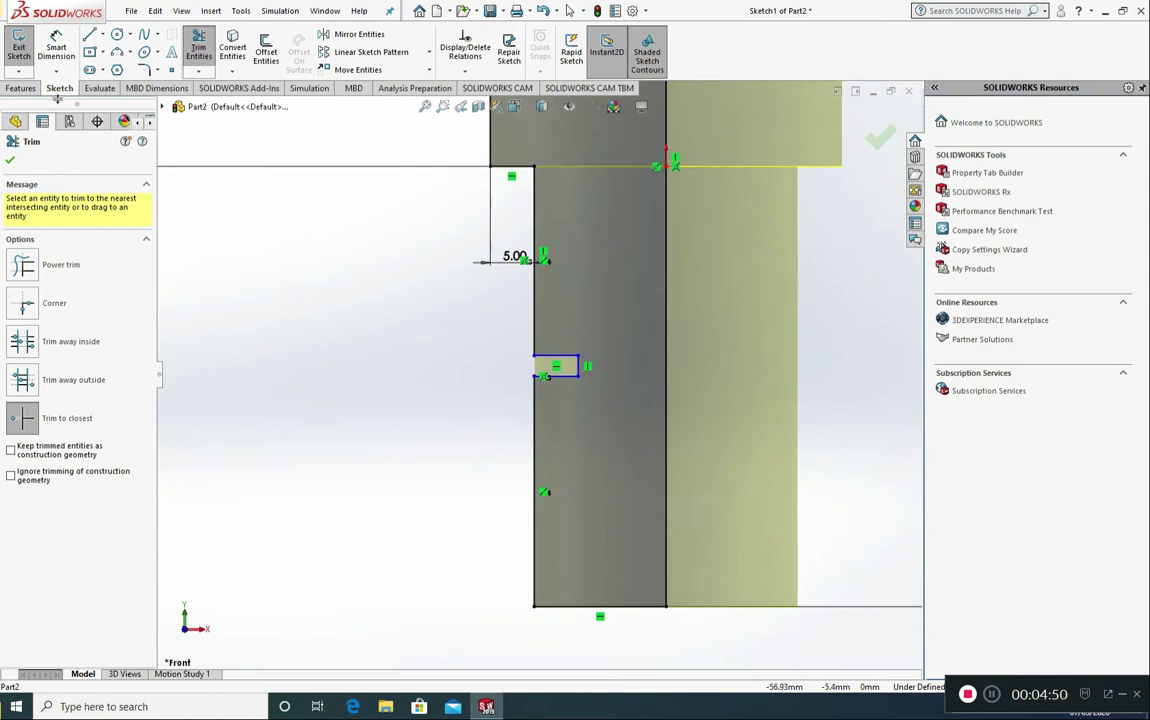
left_click(56, 47)
left_click(566, 358)
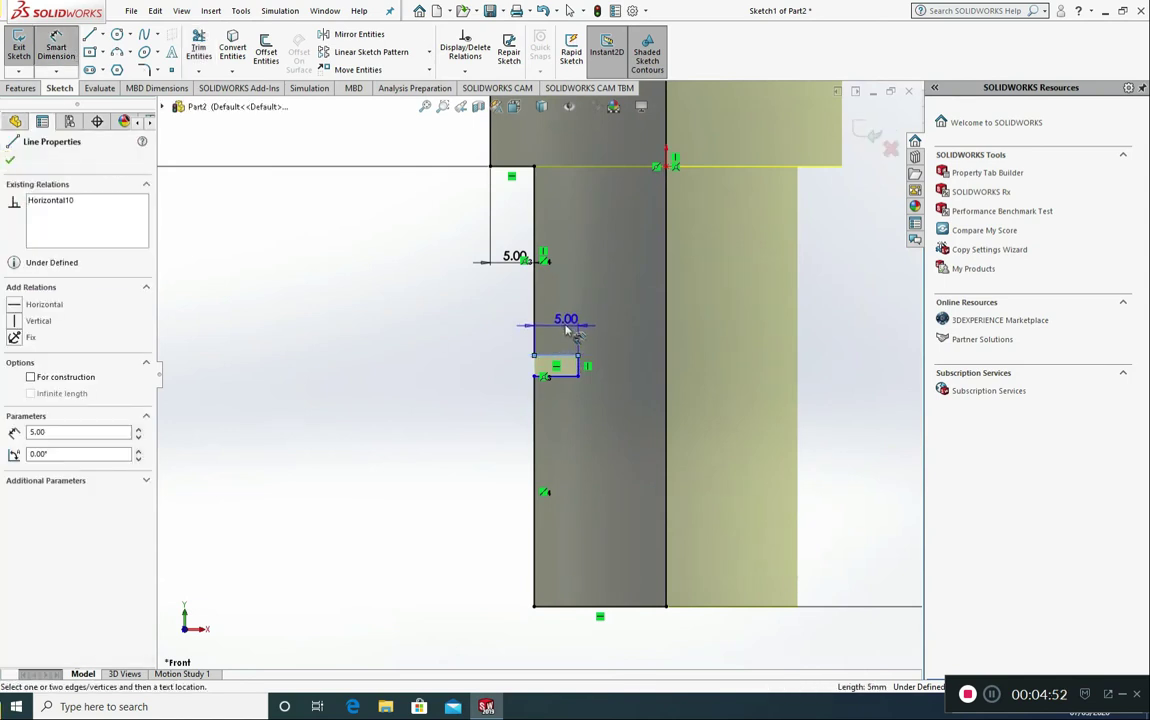
left_click(566, 328)
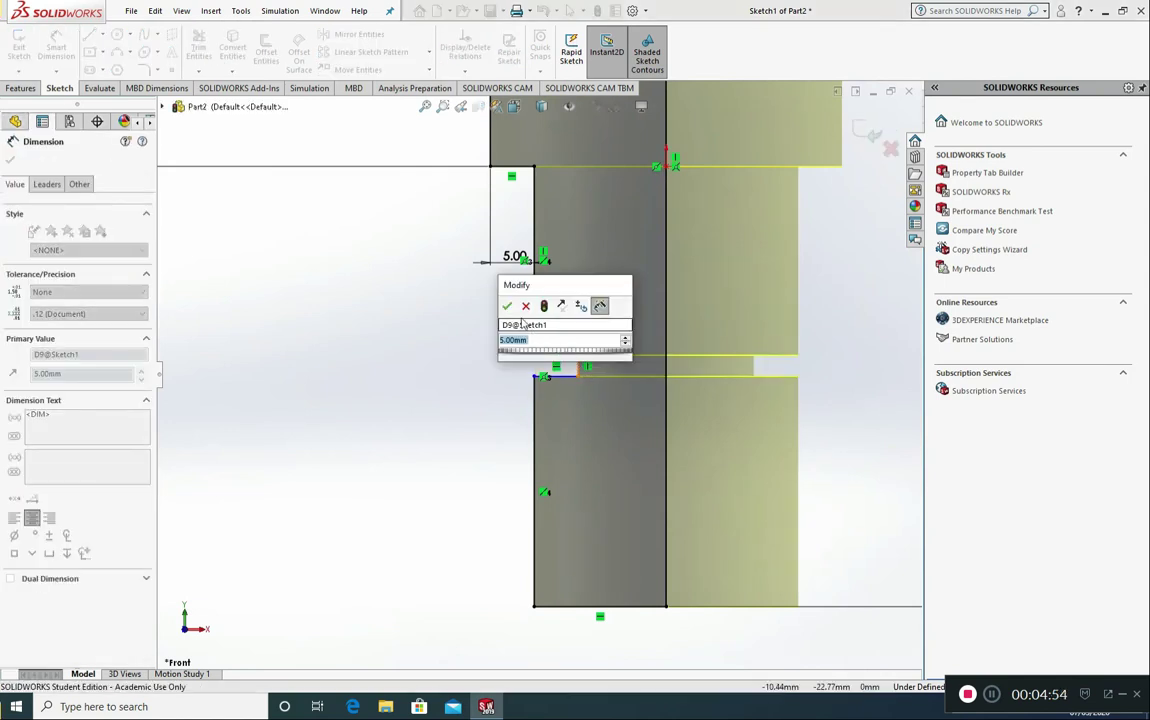
key("Return")
left_click(578, 366)
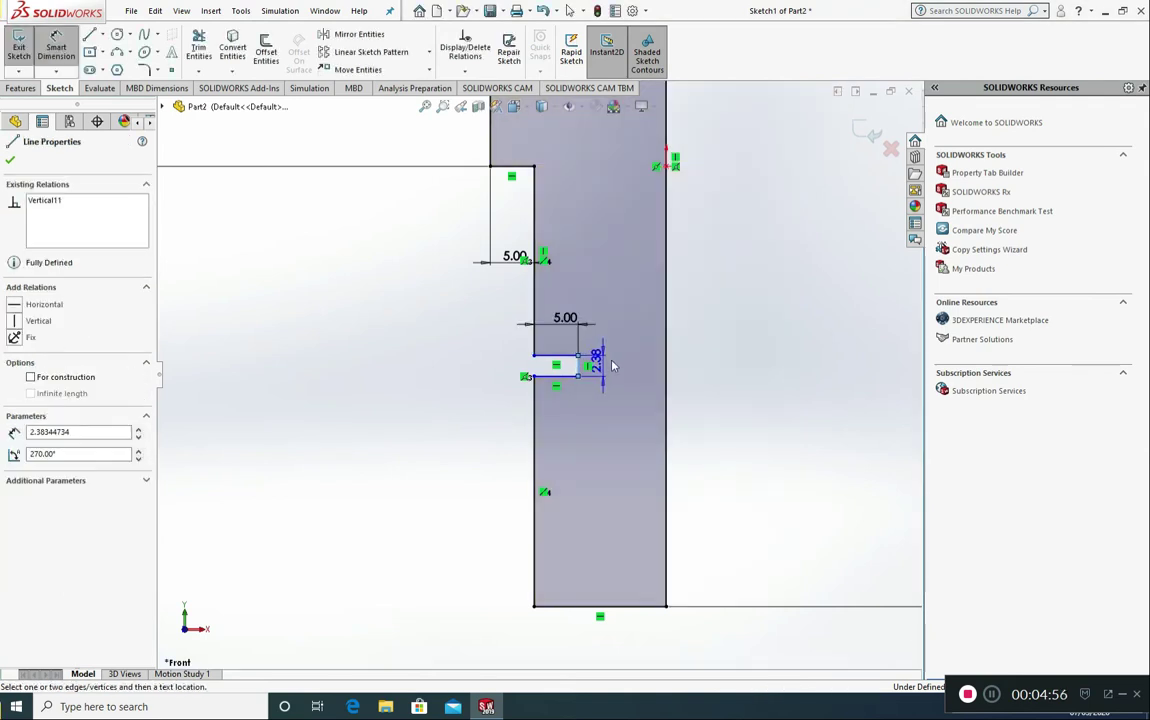
left_click(636, 366)
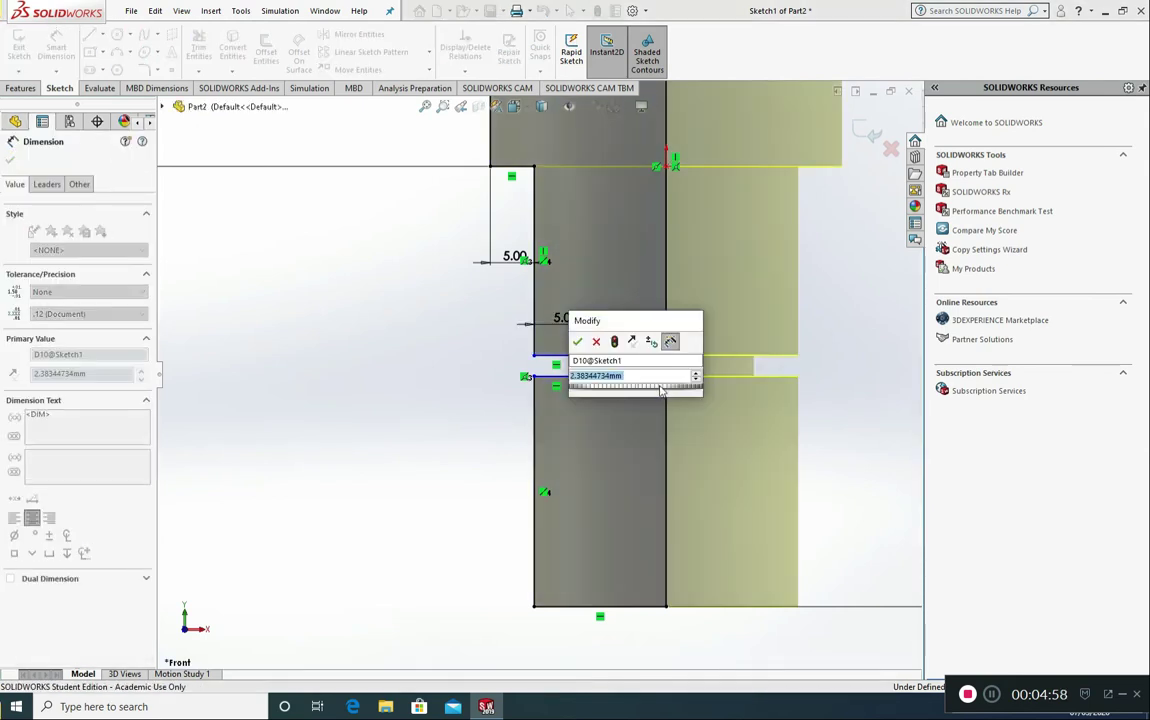
type("2")
key("Return")
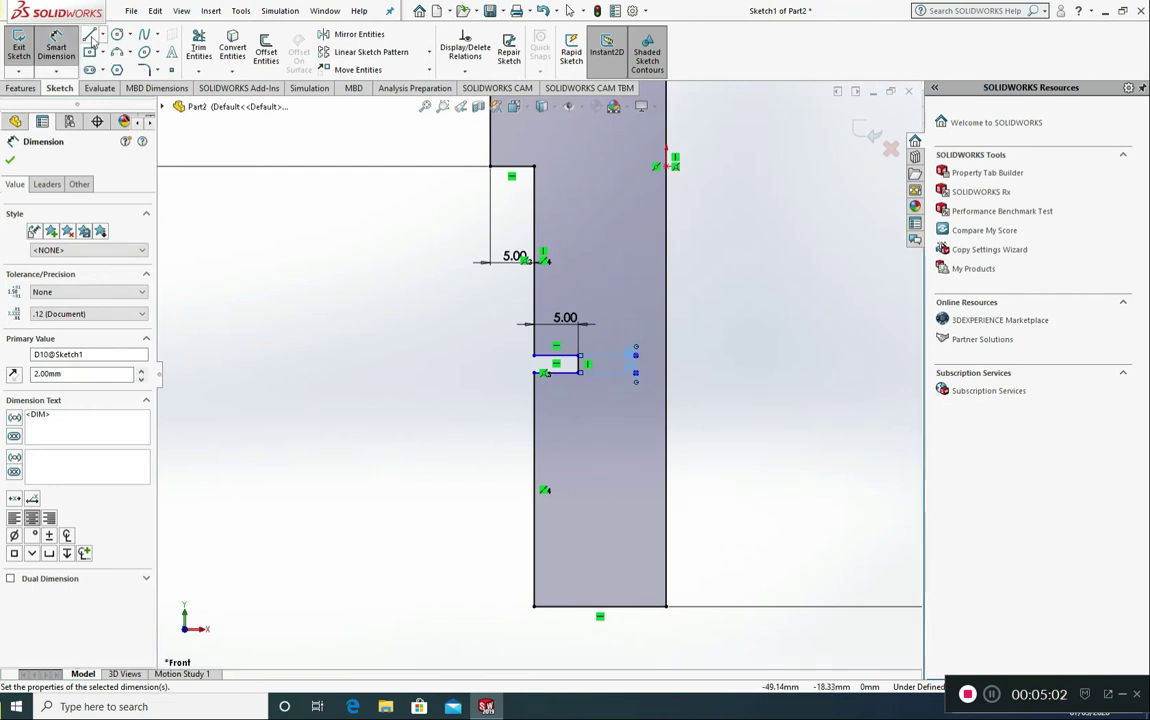
- Sketch a second three-line rectangular notch about 5 mm deep on the same outer edge, just below the first notch
left_click(90, 36)
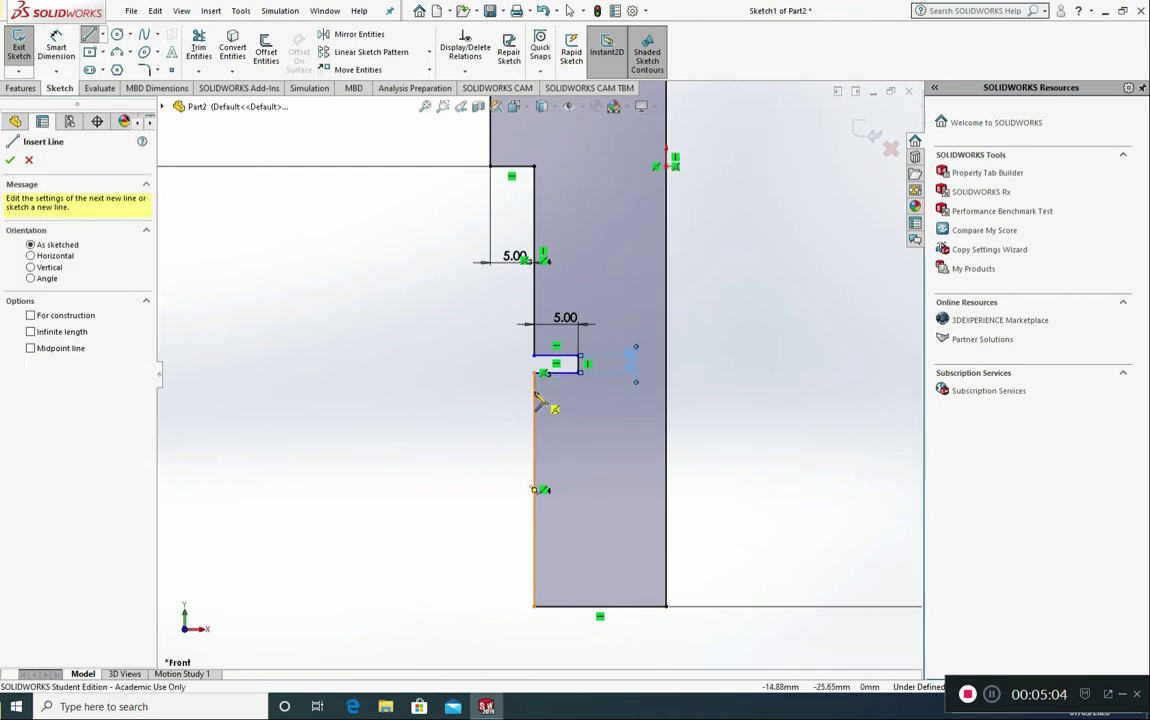
left_click(545, 374)
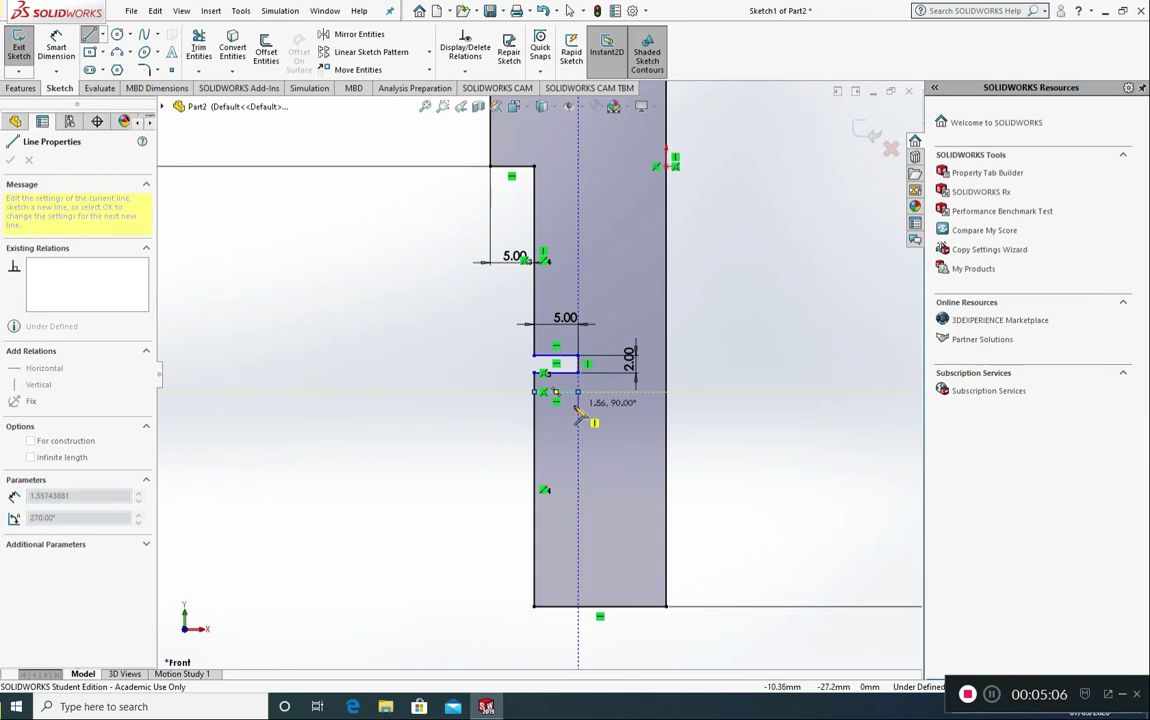
left_click(578, 410)
left_click(535, 410)
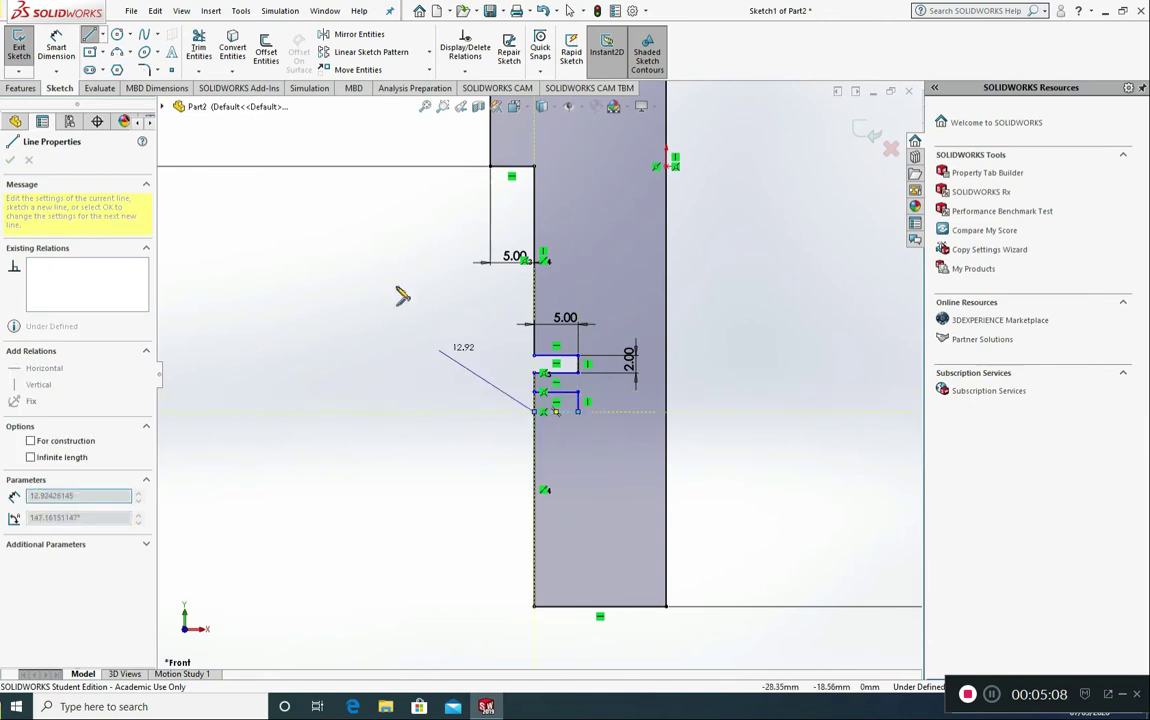
key("Escape")
key("Escape")
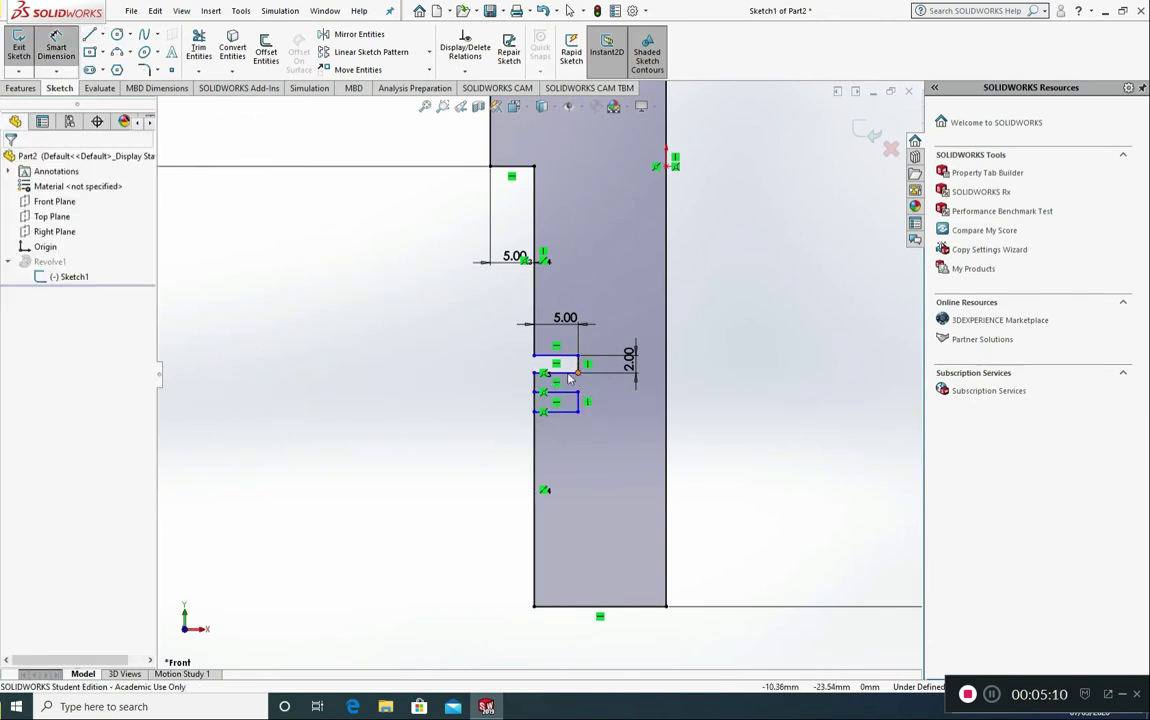
- Dimension the distance from the first notch's lower line to the second notch's initially upper line at 5 mm
left_click(568, 376)
left_click(567, 391)
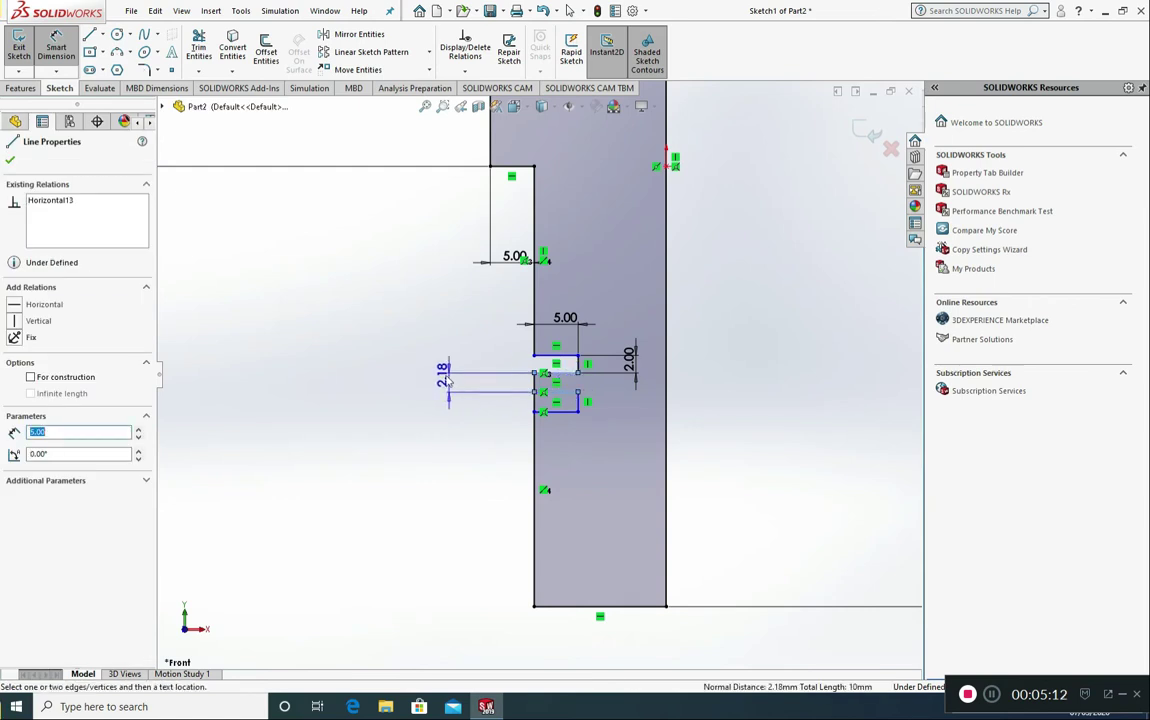
left_click(445, 388)
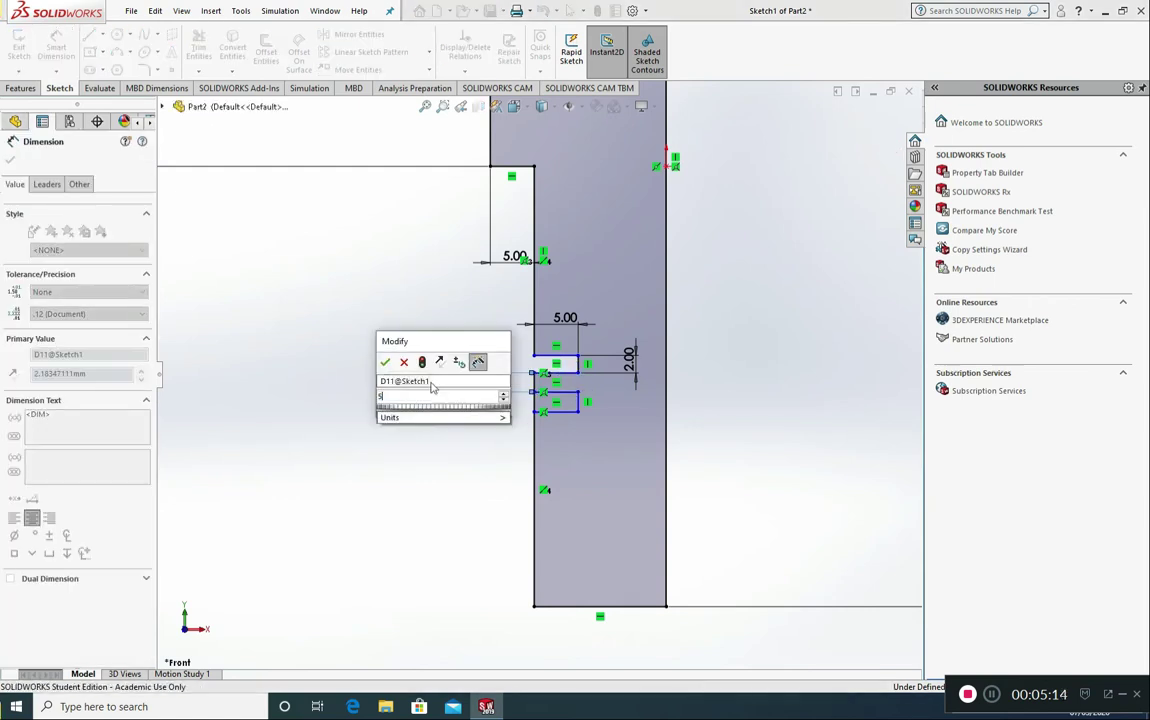
type("5")
left_click(384, 363)
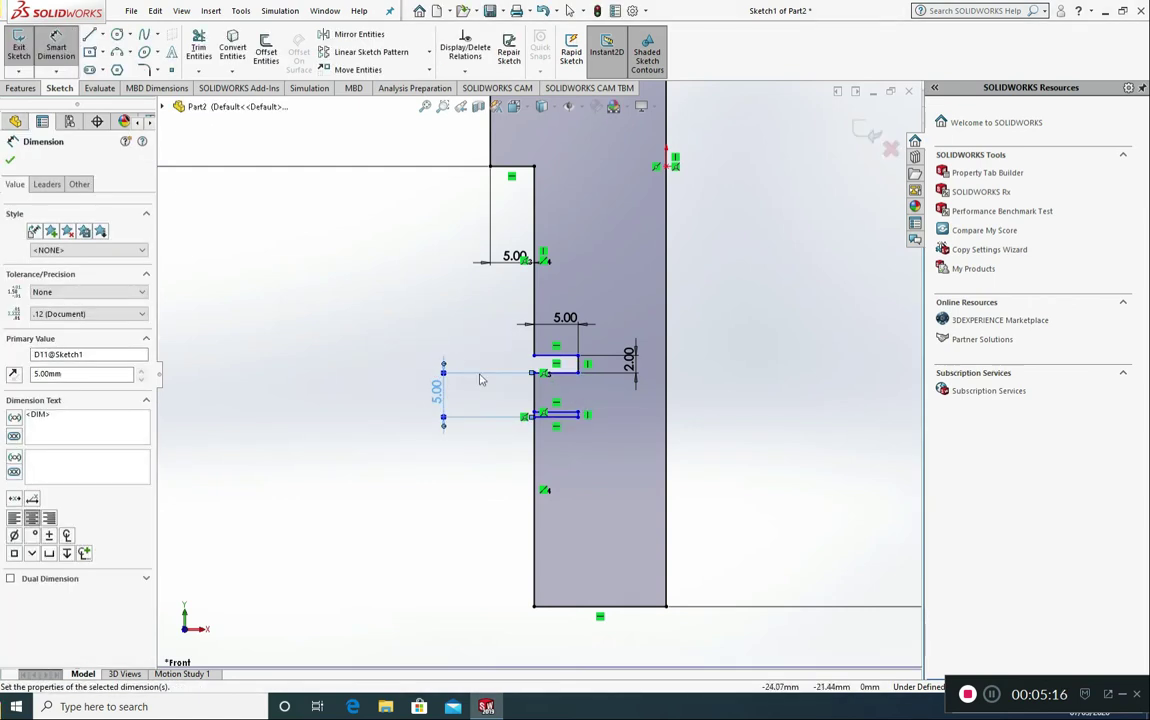
scroll(557, 428, "down", 2)
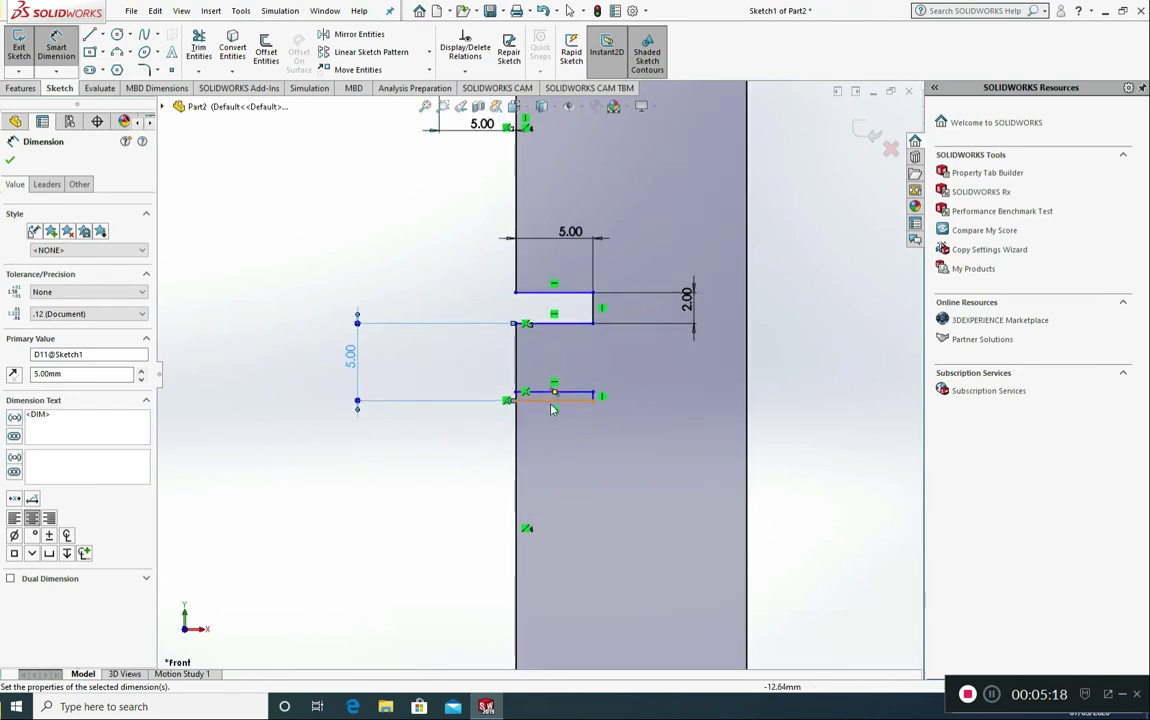
- Undo the last spacing change and dimension the second notch's height, between its two horizontal lines, at 2 mm
key("ctrl+z")
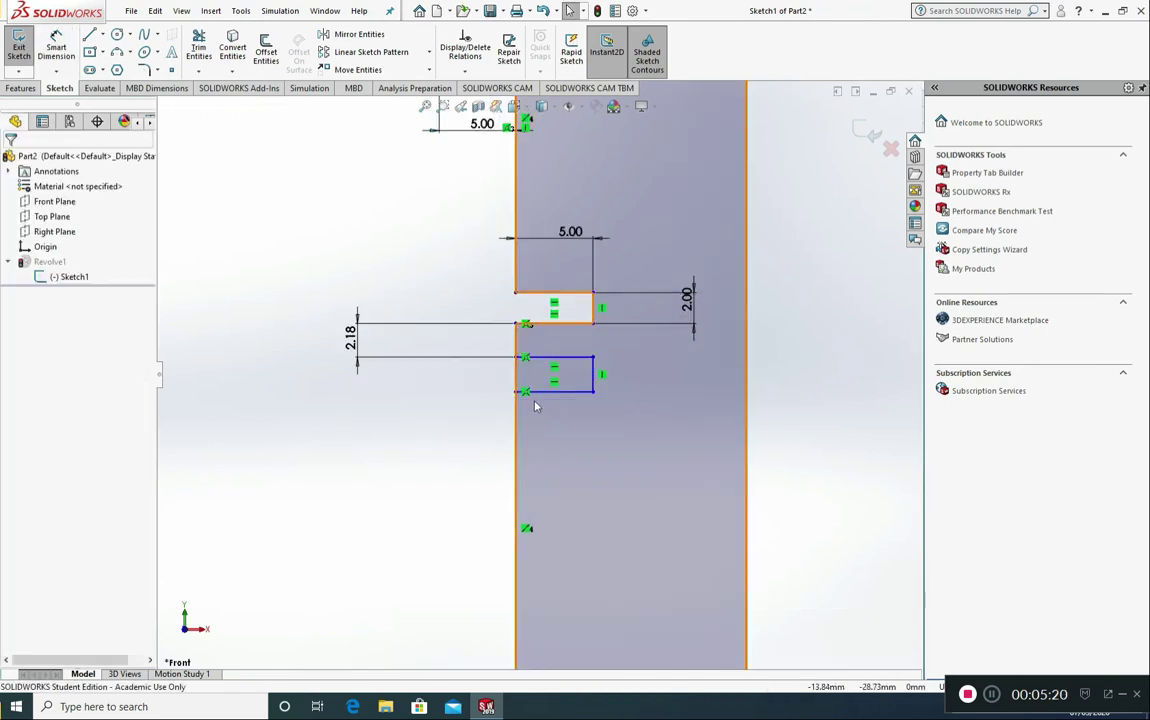
left_click(560, 357)
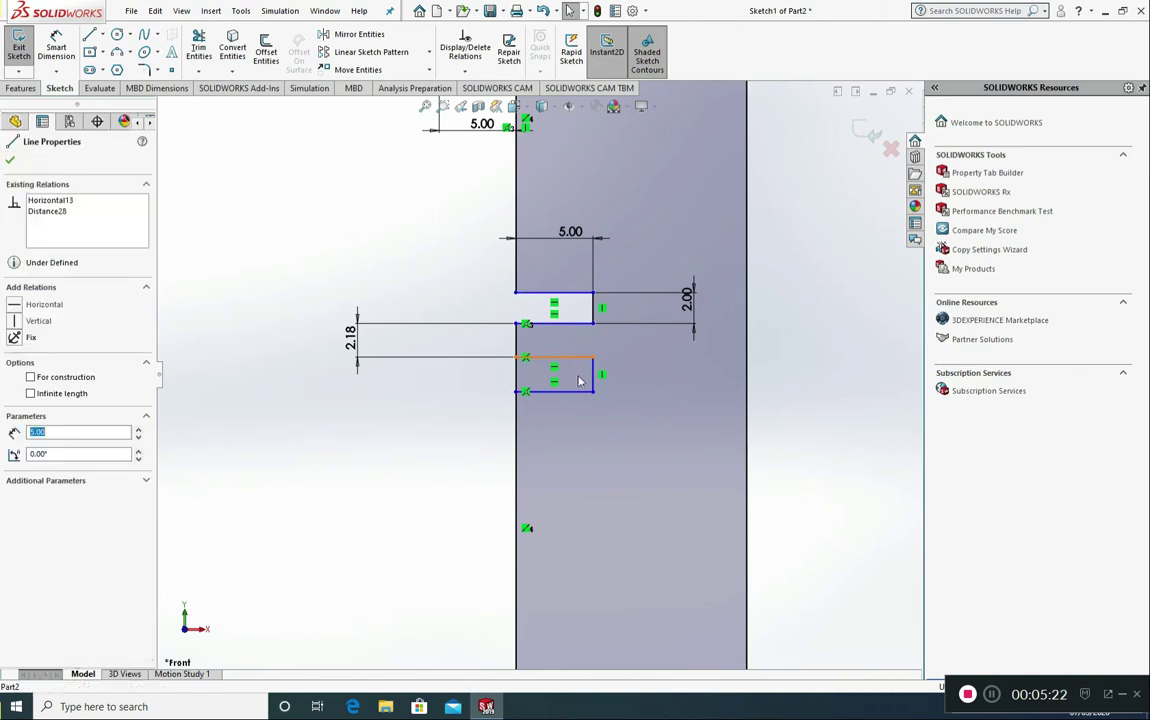
left_click(56, 47)
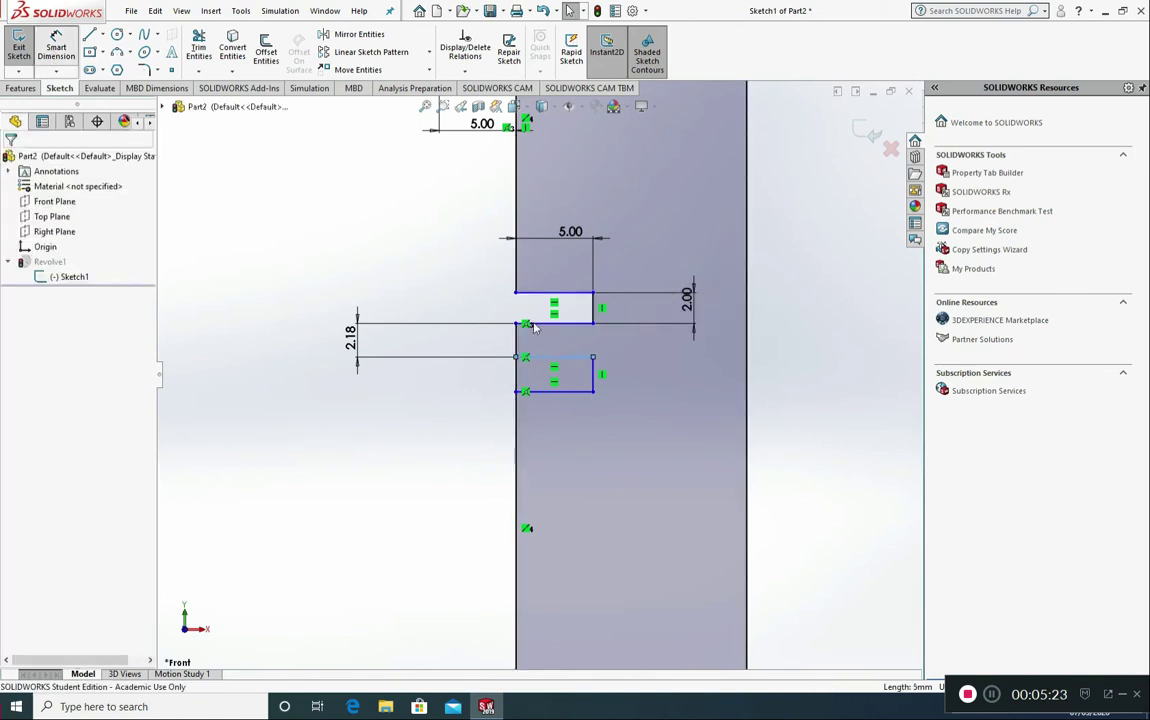
left_click(575, 391)
left_click(560, 357)
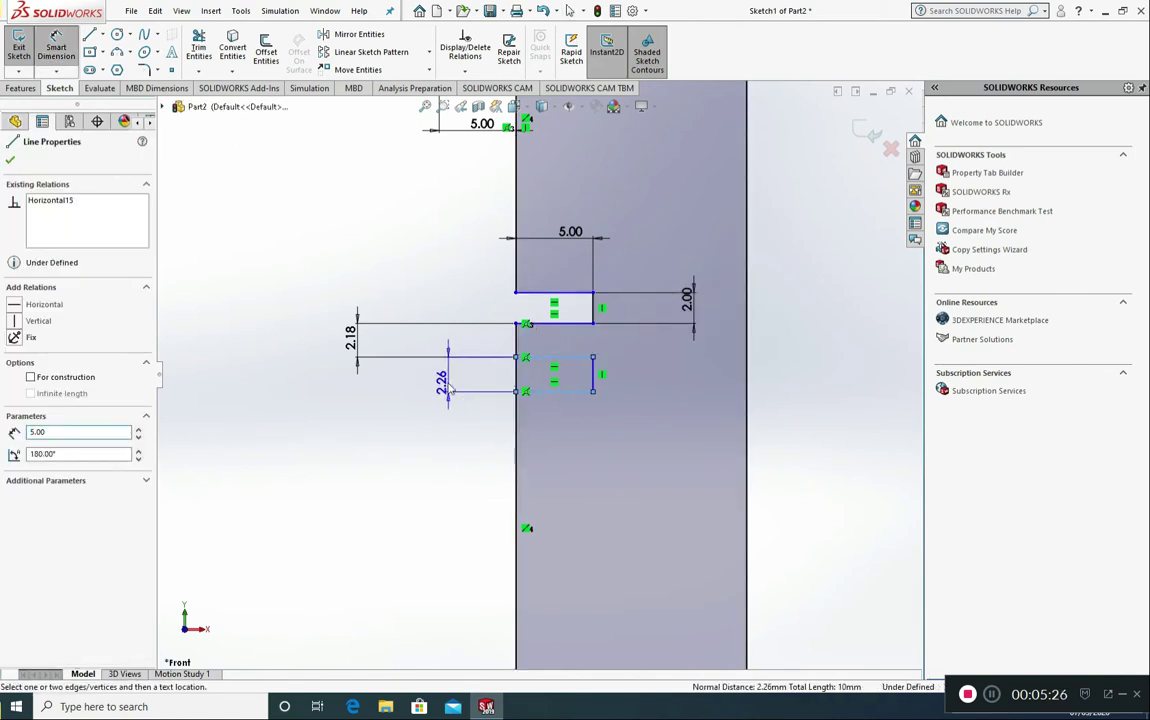
left_click(447, 388)
type("2")
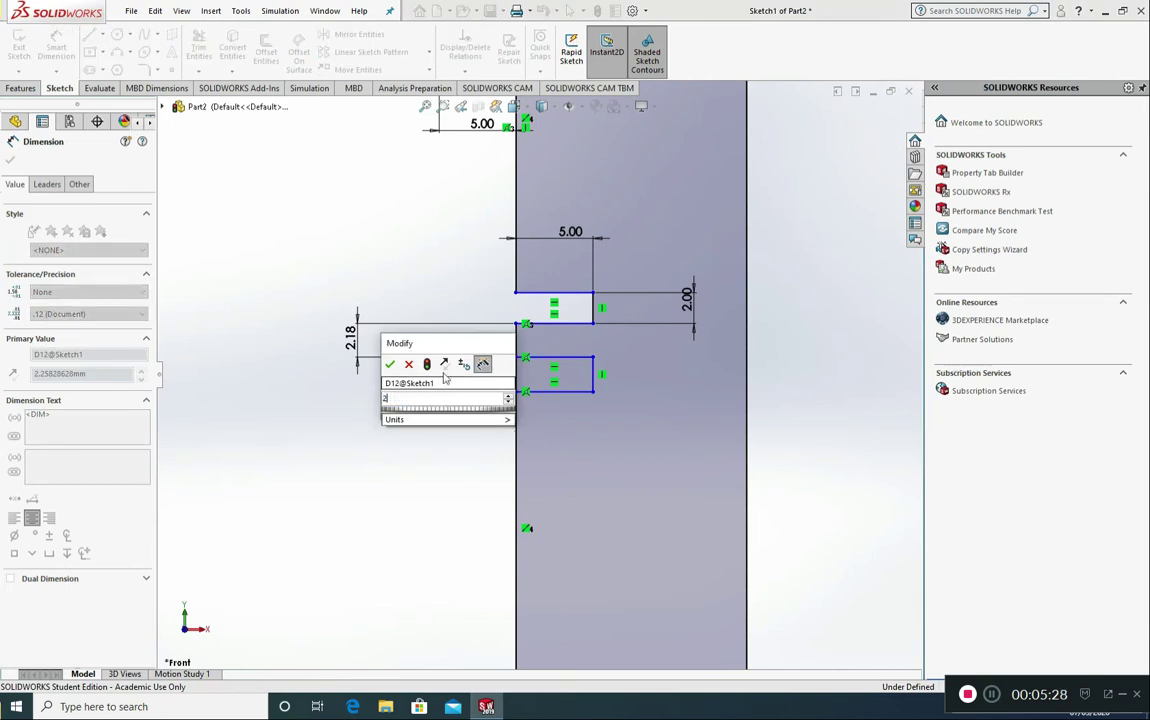
left_click(390, 366)
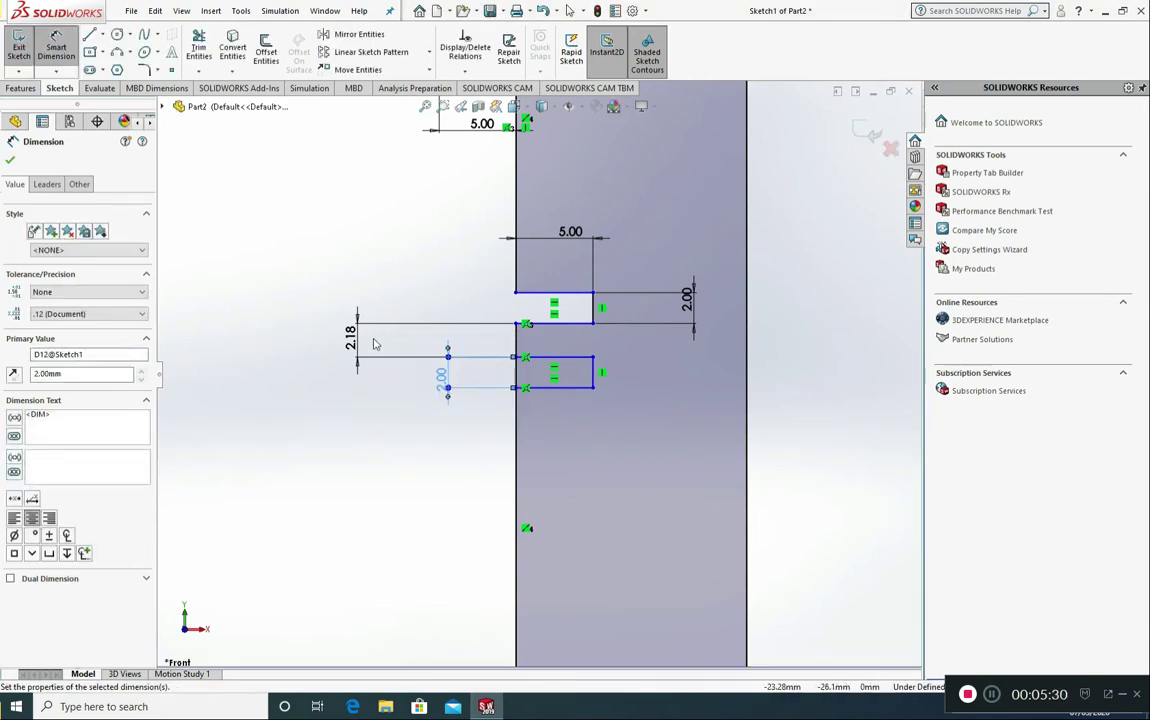
- Set the distance between the first notch's lower line and the second notch's upper line to 5 mm
double_click(354, 338)
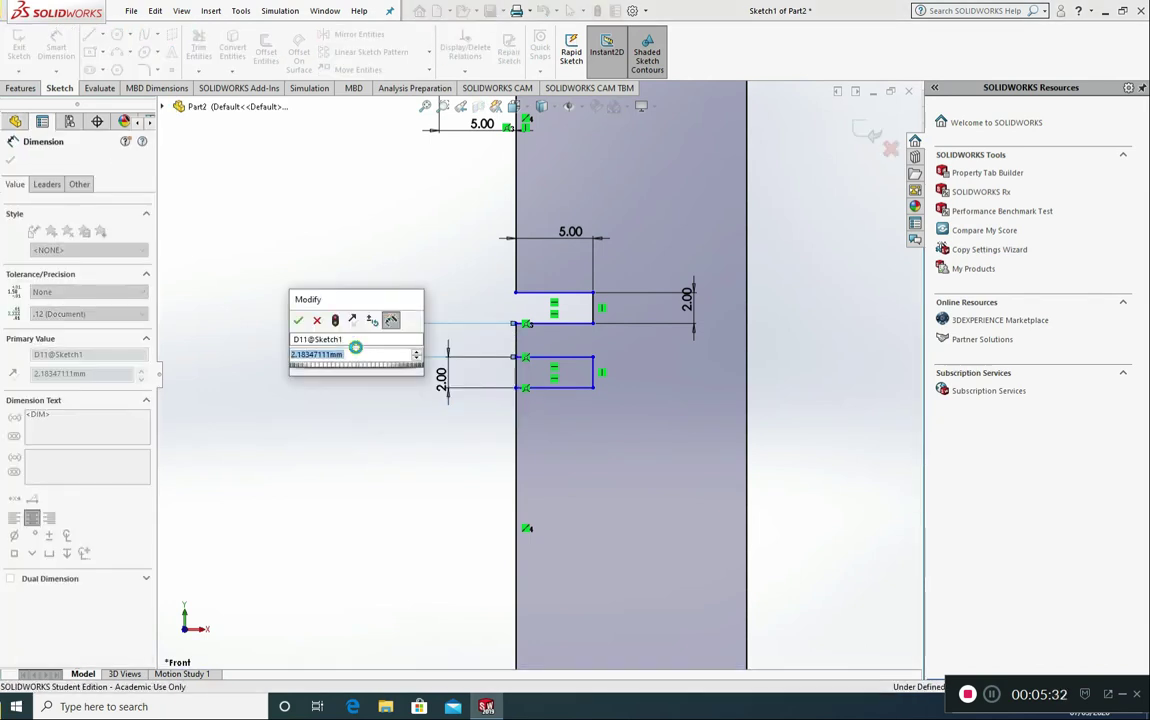
type("5")
left_click(298, 321)
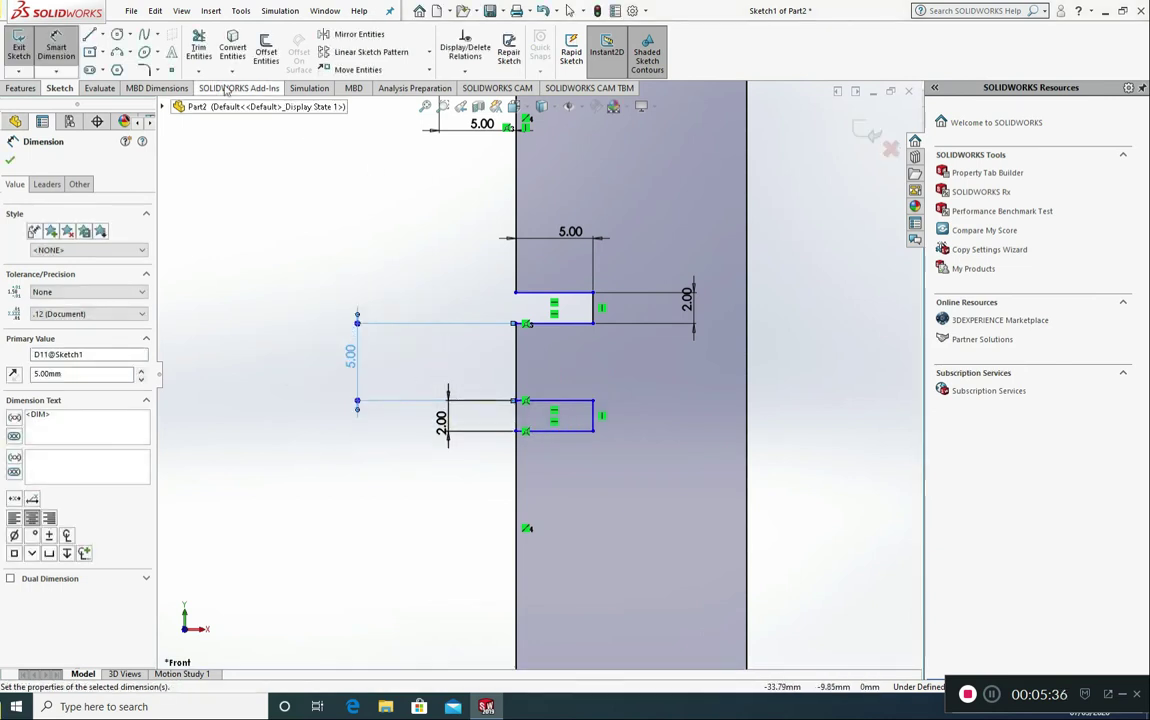
- Trim away the outer edge segment between the second notch's two horizontal lines using Trim to closest
left_click(198, 50)
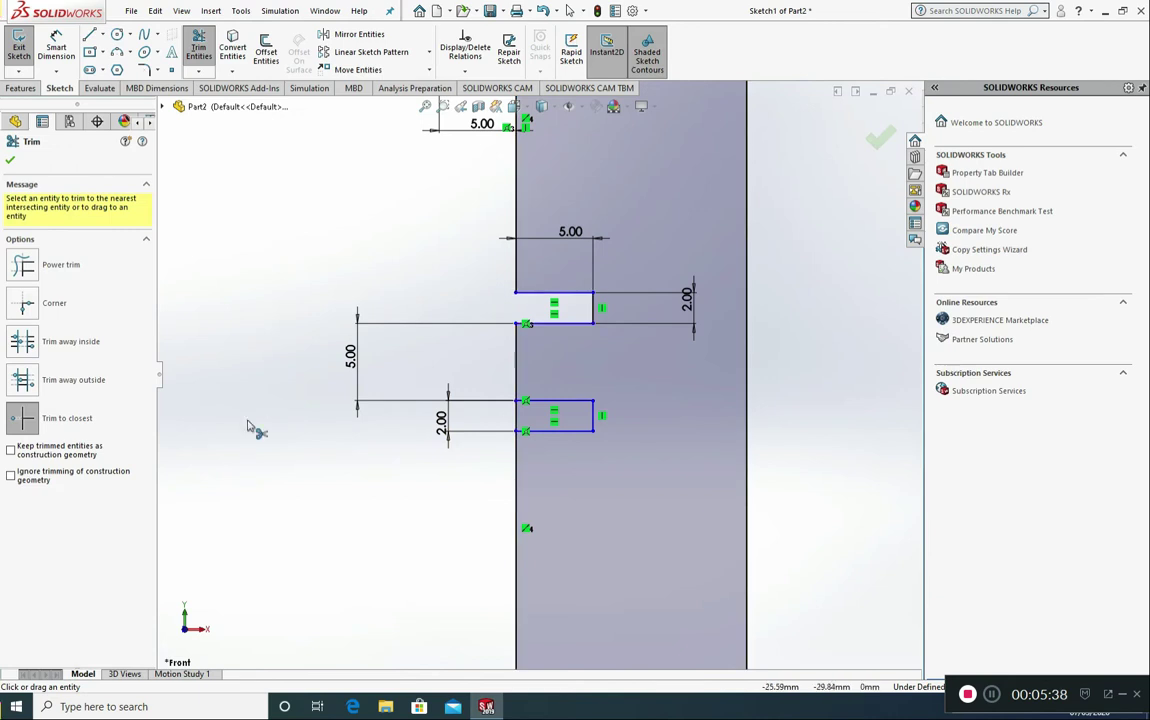
left_click(517, 423)
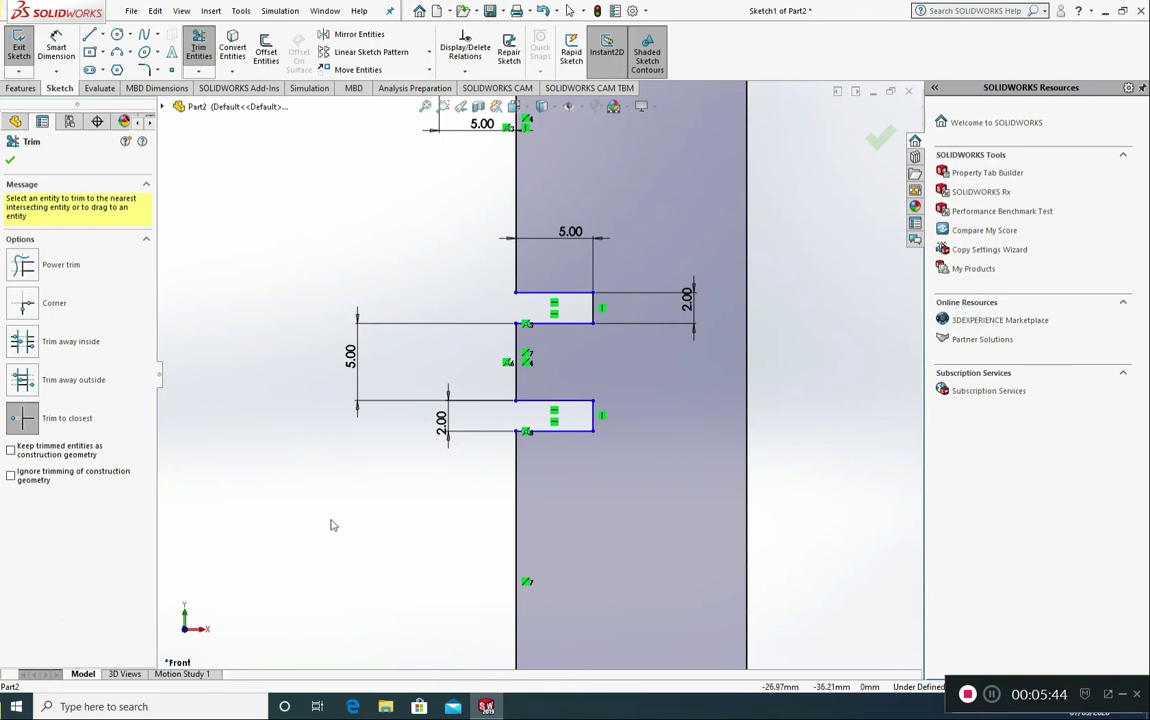
key("z")
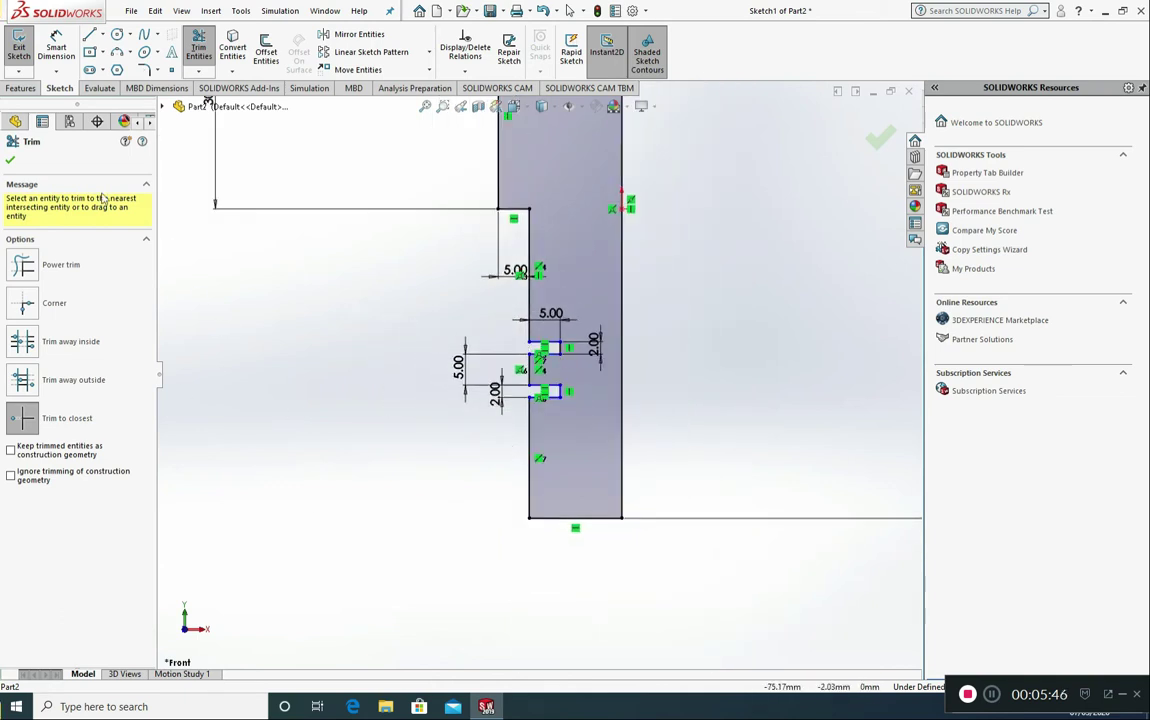
left_click(10, 163)
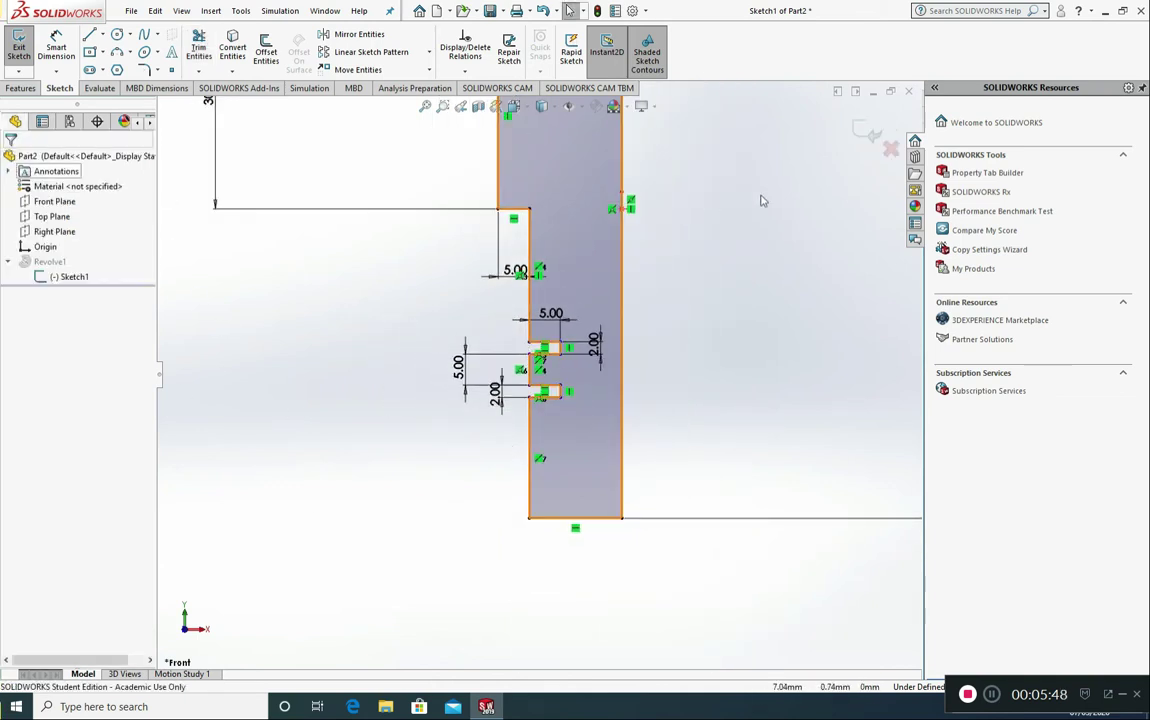
- Exit the sketch to rebuild the revolve with both lower grooves and inspect the part from an angle
left_click(866, 138)
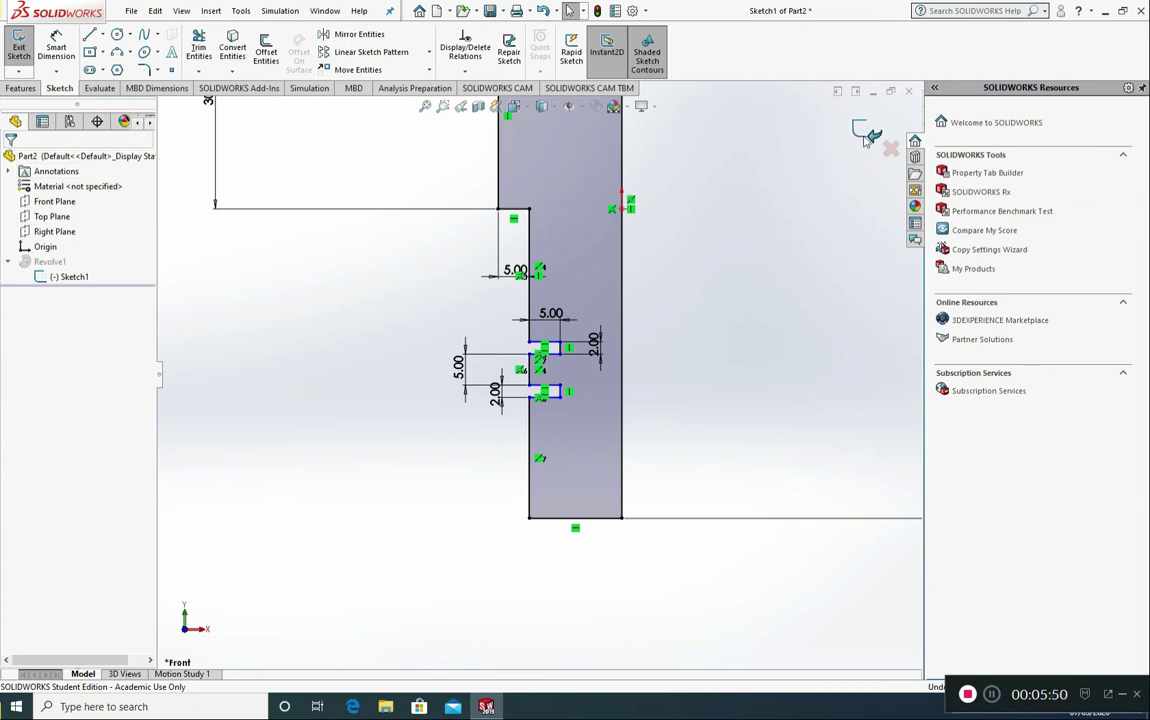
middle_click_drag(338, 444, 768, 278)
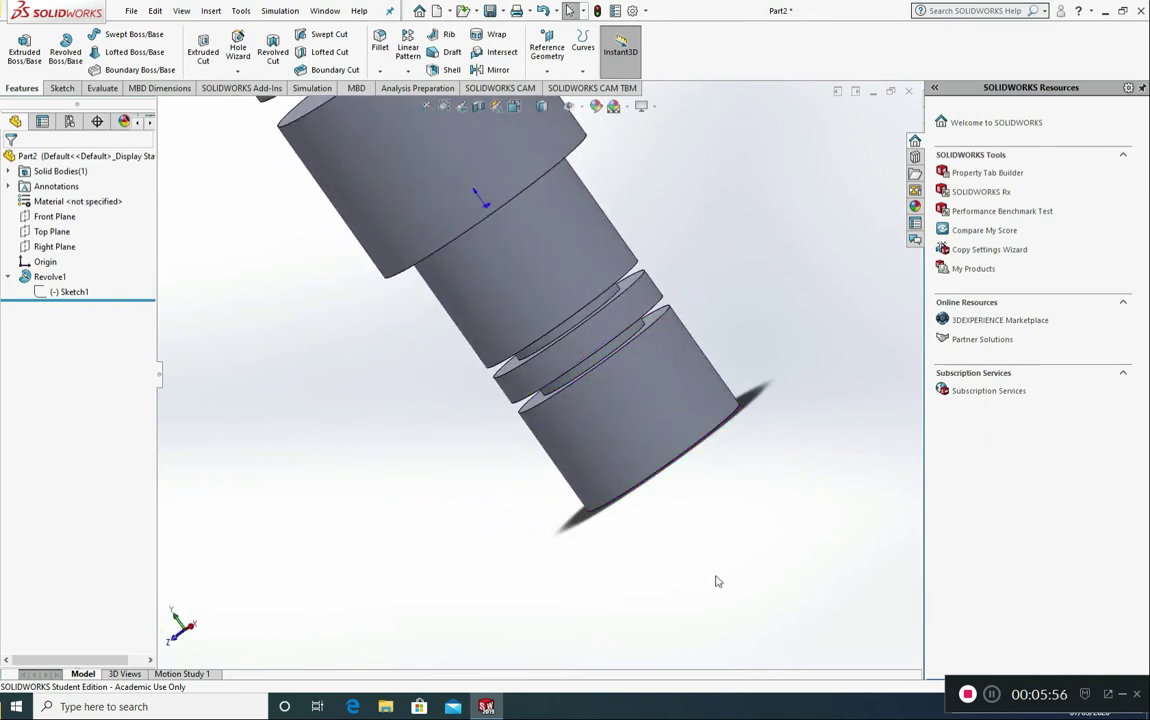
scroll(711, 583, "up", 2)
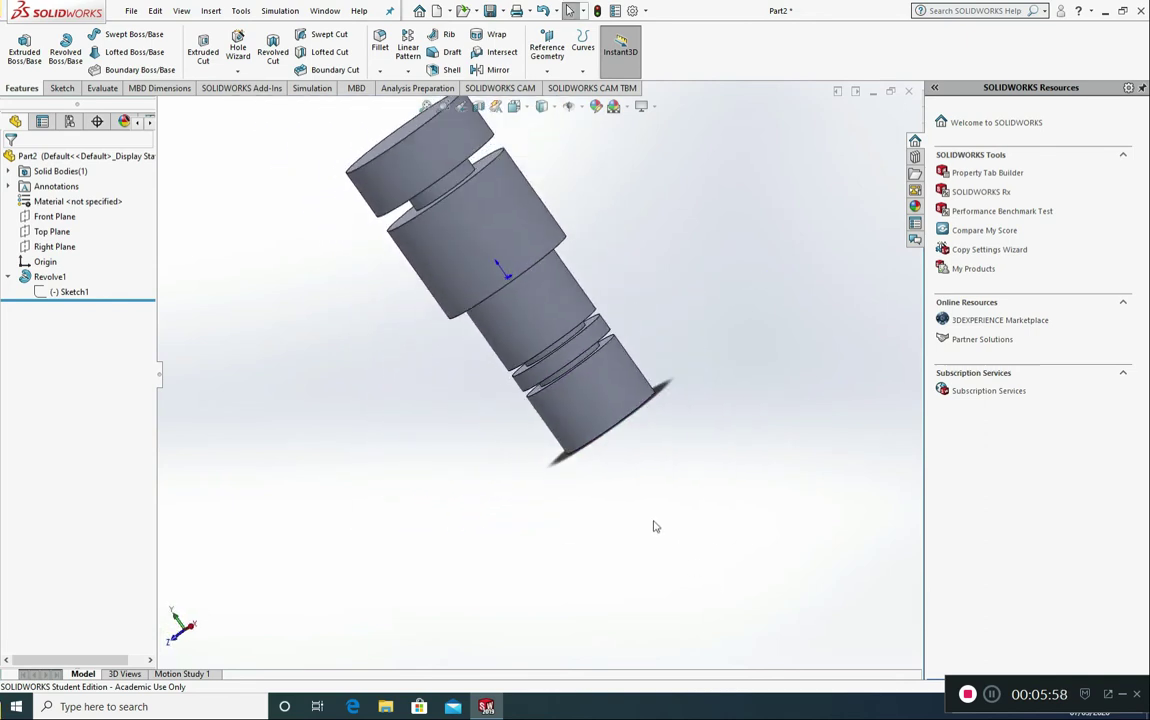
- Fillet the two outer circular edges of the head disc at the shaft's end with a 5 mm radius
left_click(380, 44)
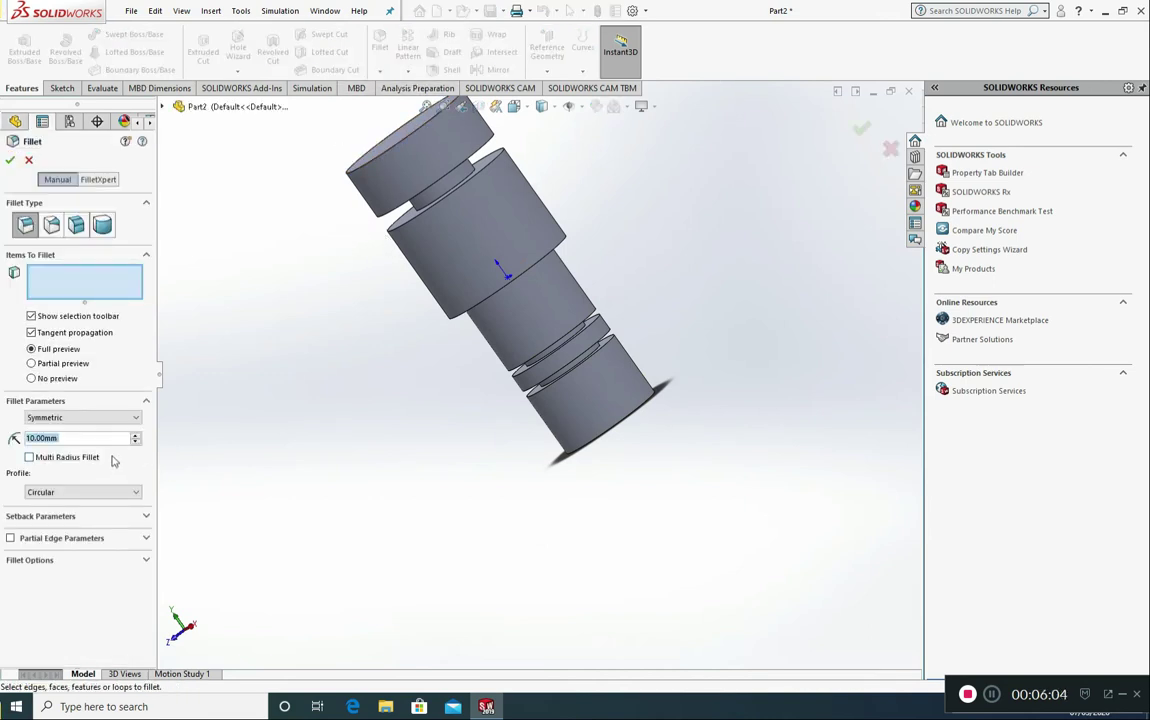
type("5")
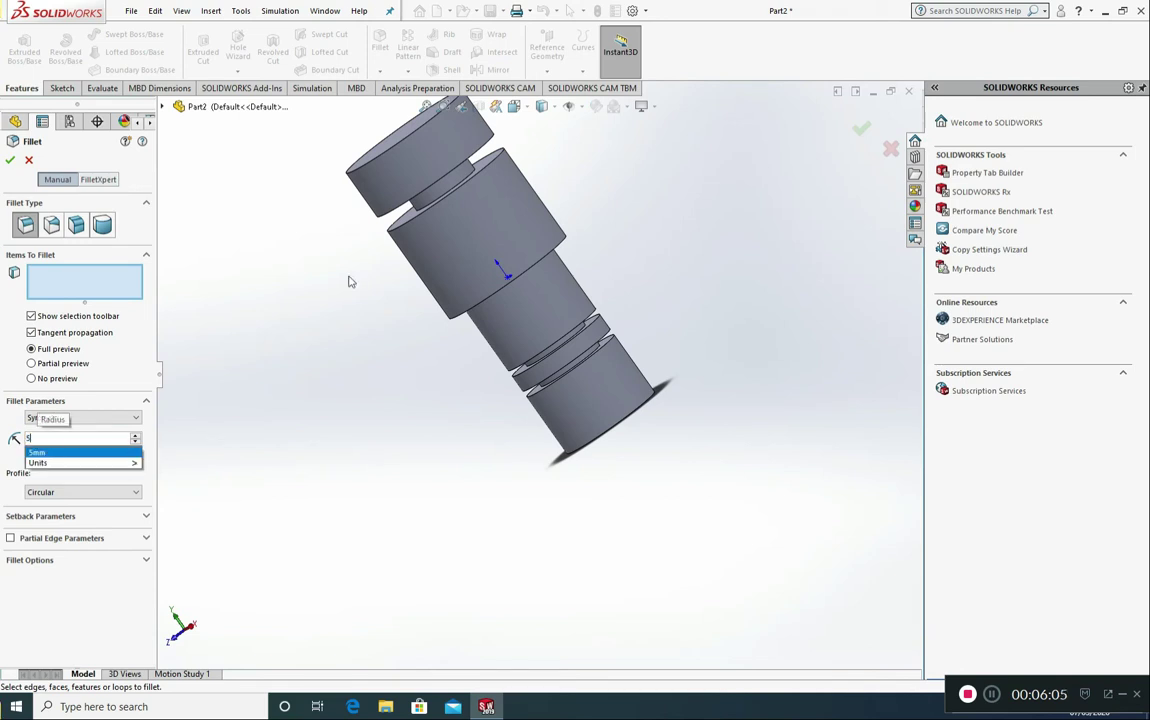
left_click(378, 157)
middle_click_drag(429, 262, 428, 208)
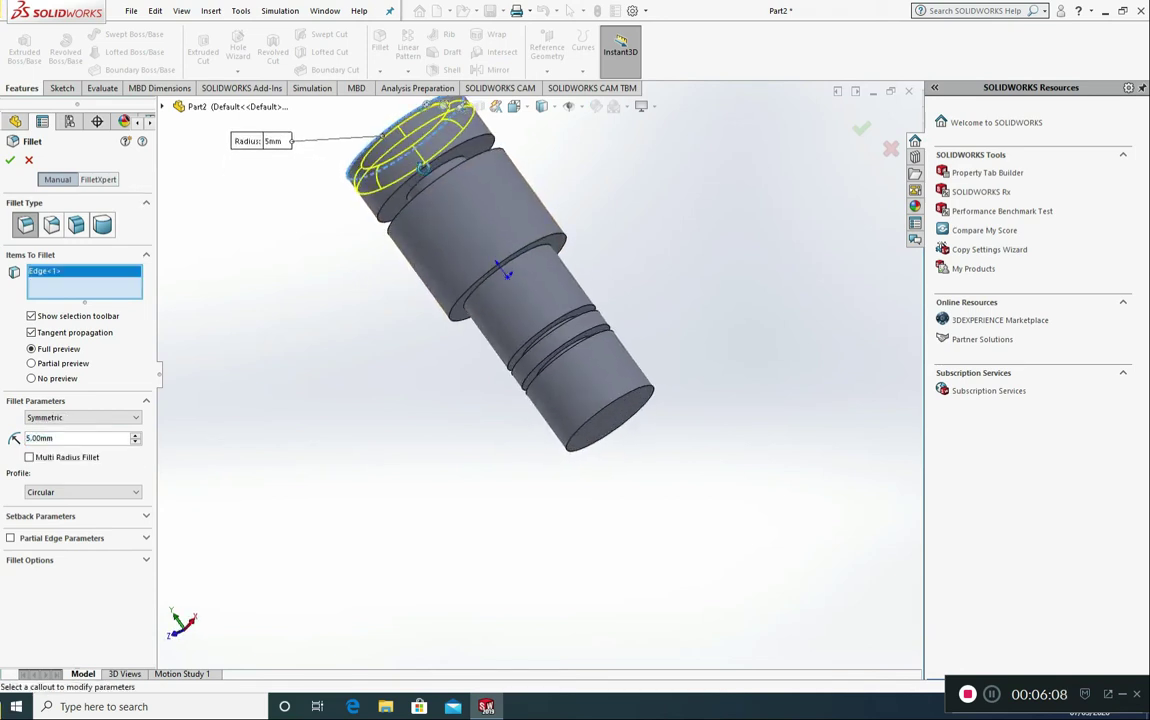
left_click(400, 192)
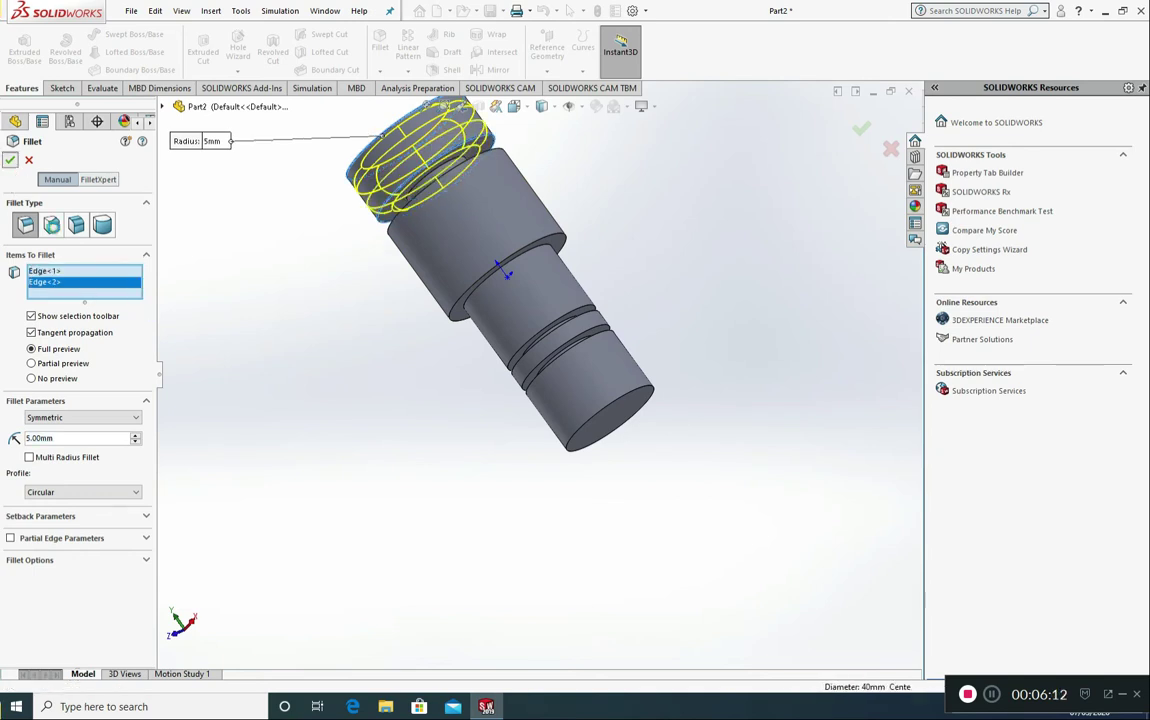
left_click(10, 163)
scroll(424, 259, "down", 4)
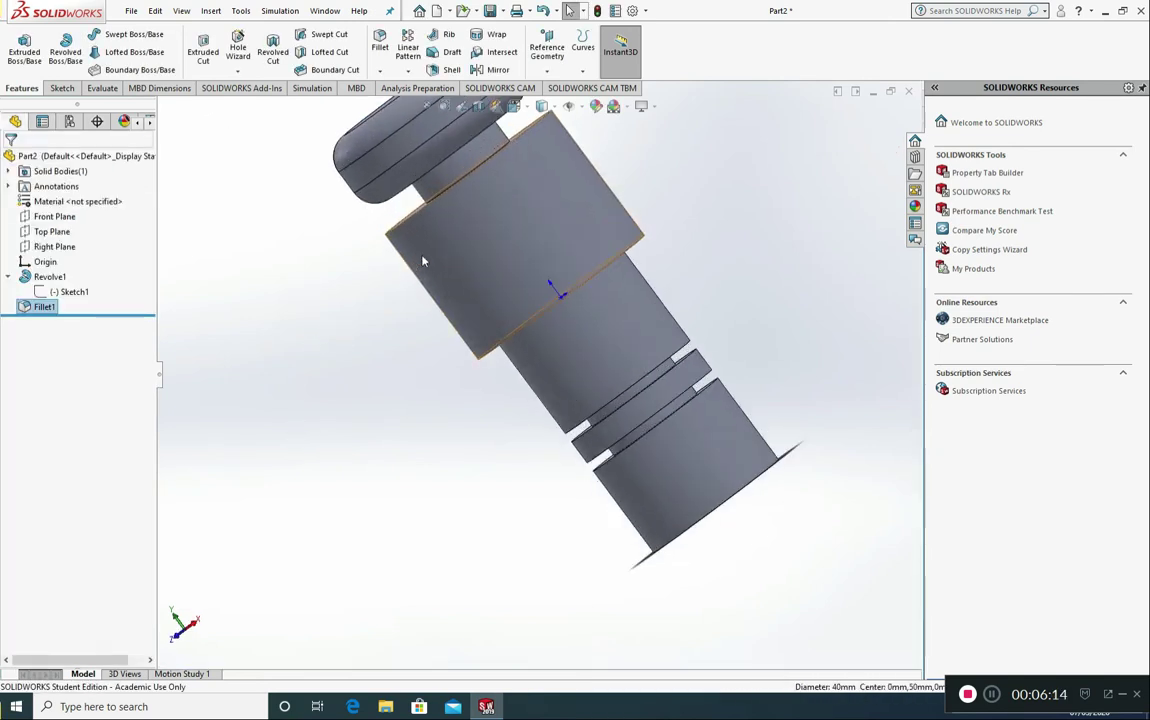
middle_click_drag(493, 197, 485, 172)
scroll(487, 172, "up", 1)
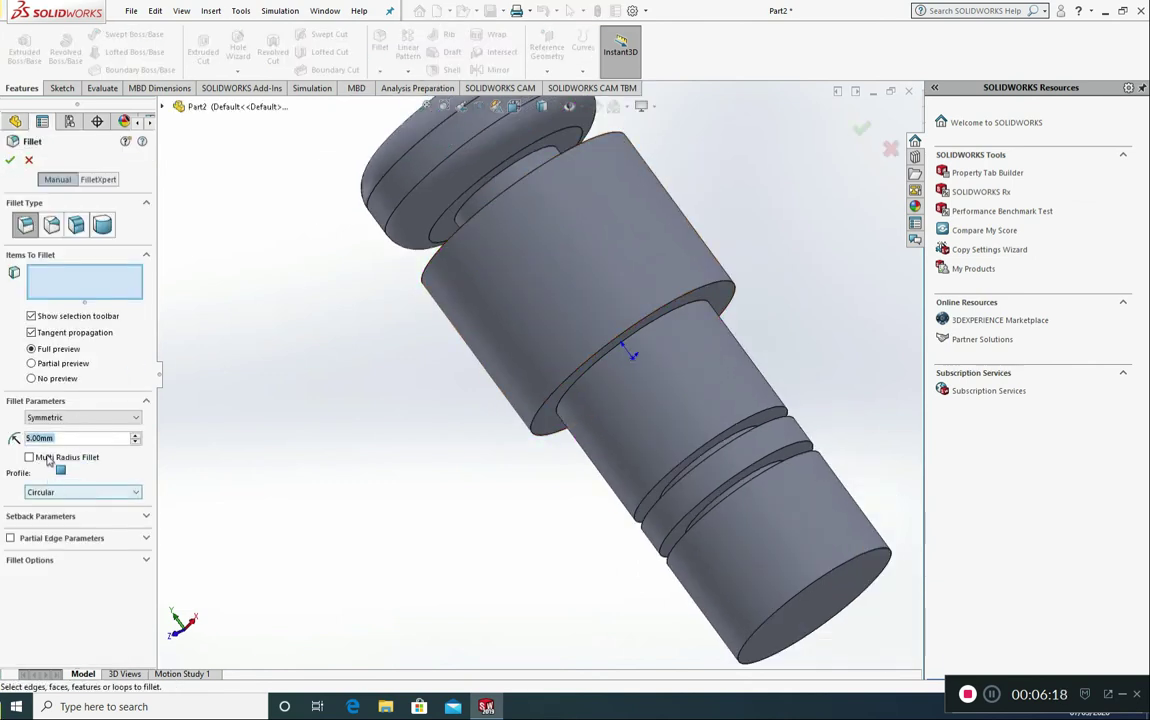
key("BackSpace")
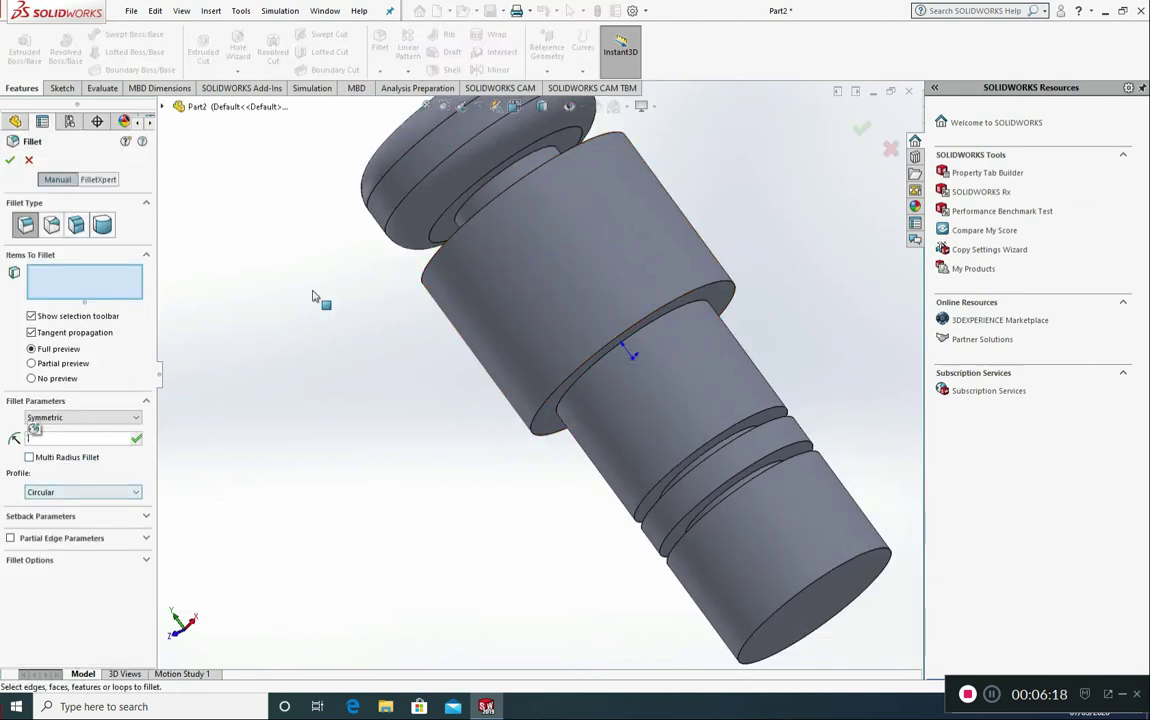
left_click(463, 215)
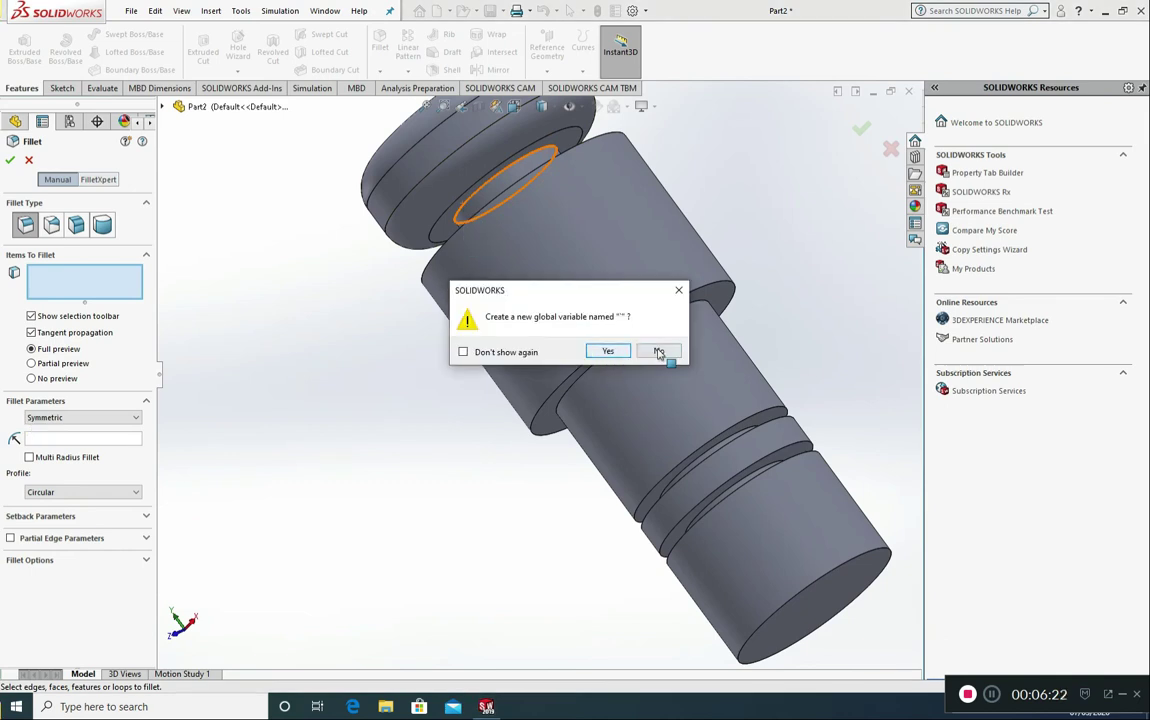
left_click(659, 352)
- Fillet the two inner edges where the neck meets the head disc and the wide cylinder with a 1 mm radius
scroll(486, 218, "down", 4)
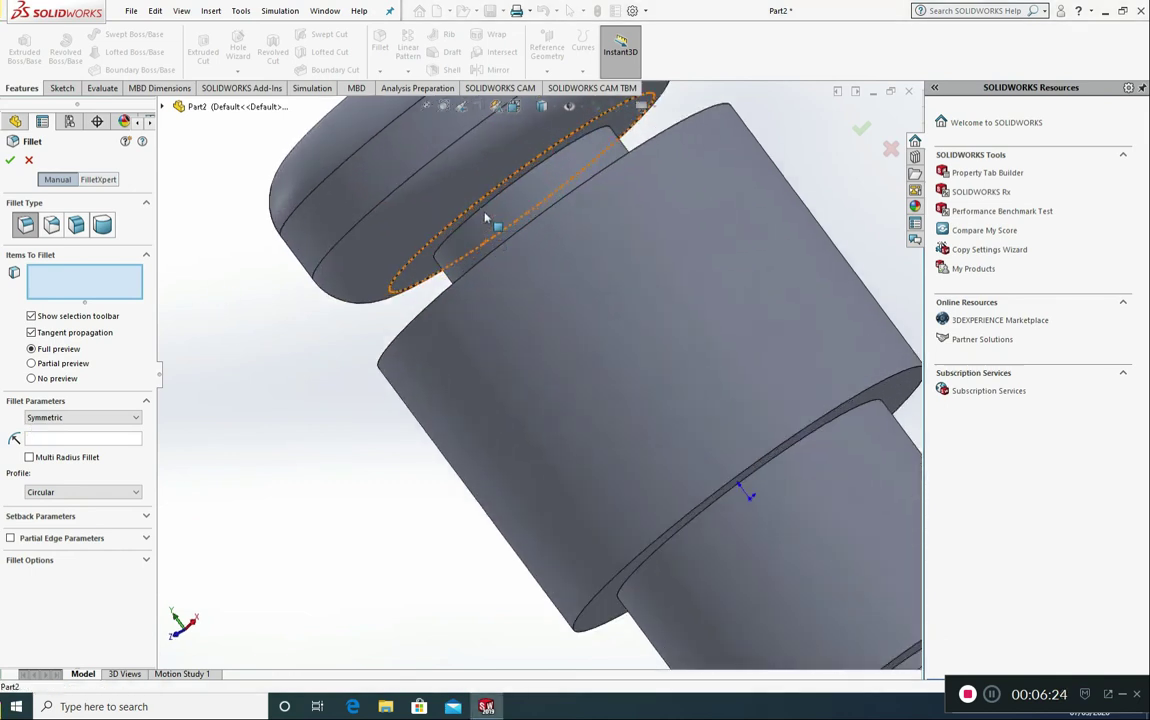
scroll(488, 230, "down", 5)
left_click(485, 244)
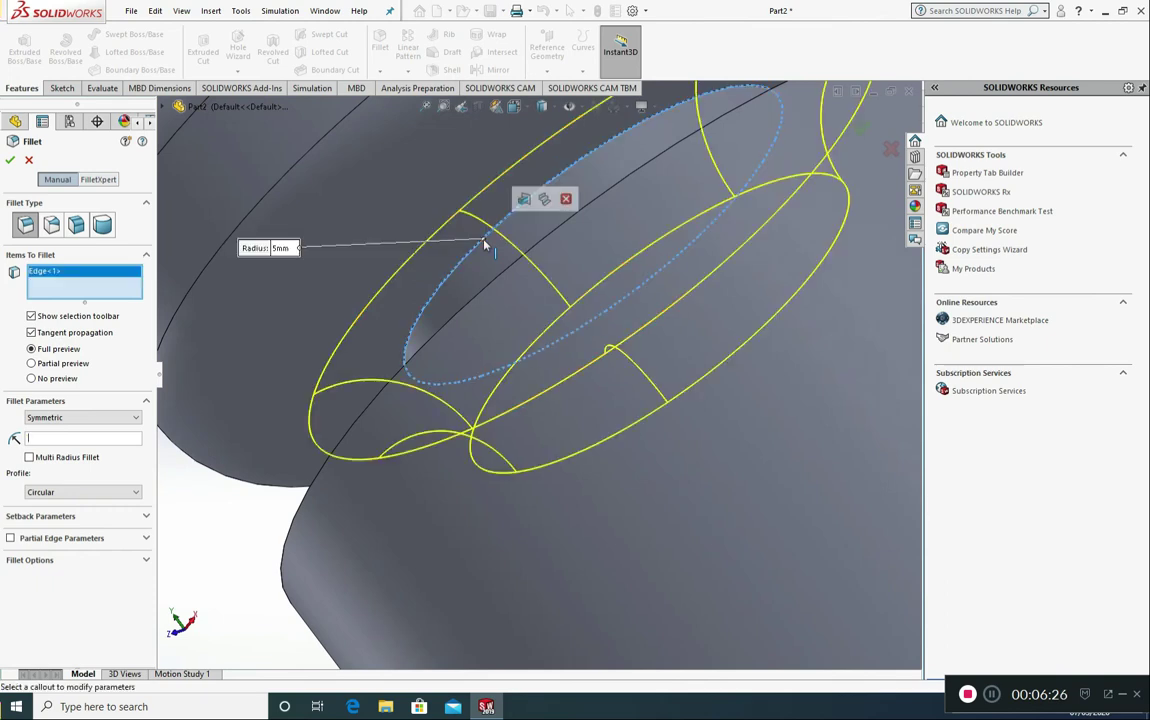
left_click(197, 537)
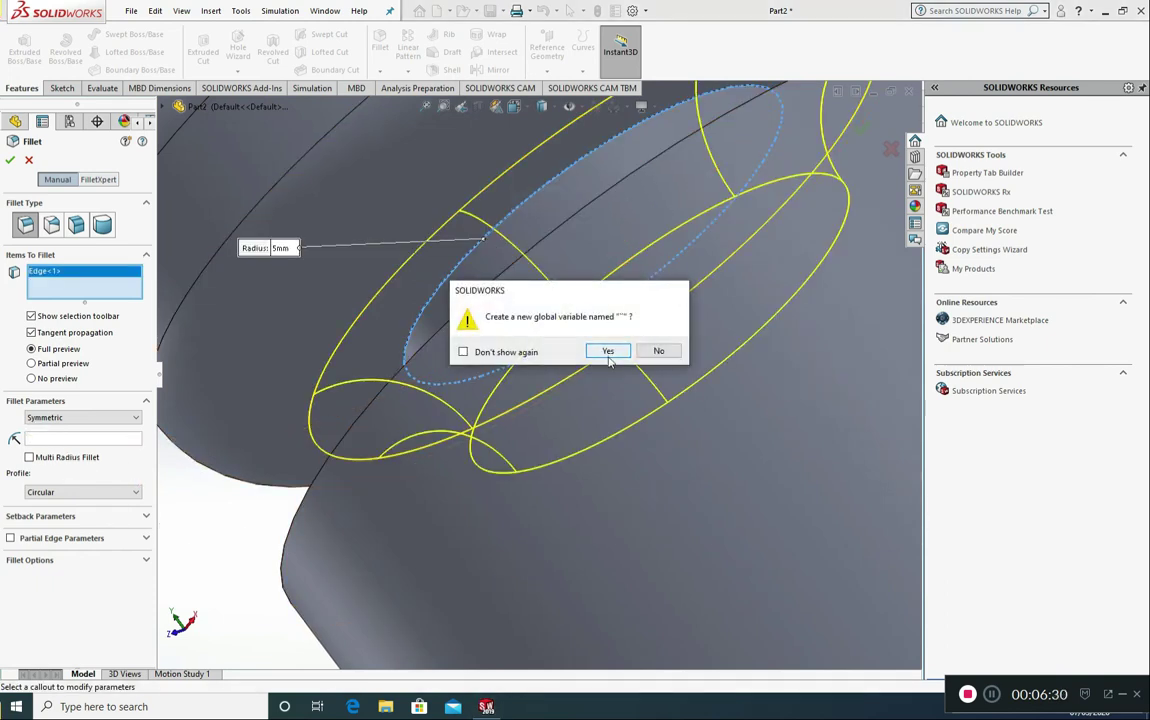
left_click(607, 350)
scroll(480, 400, "up", 5)
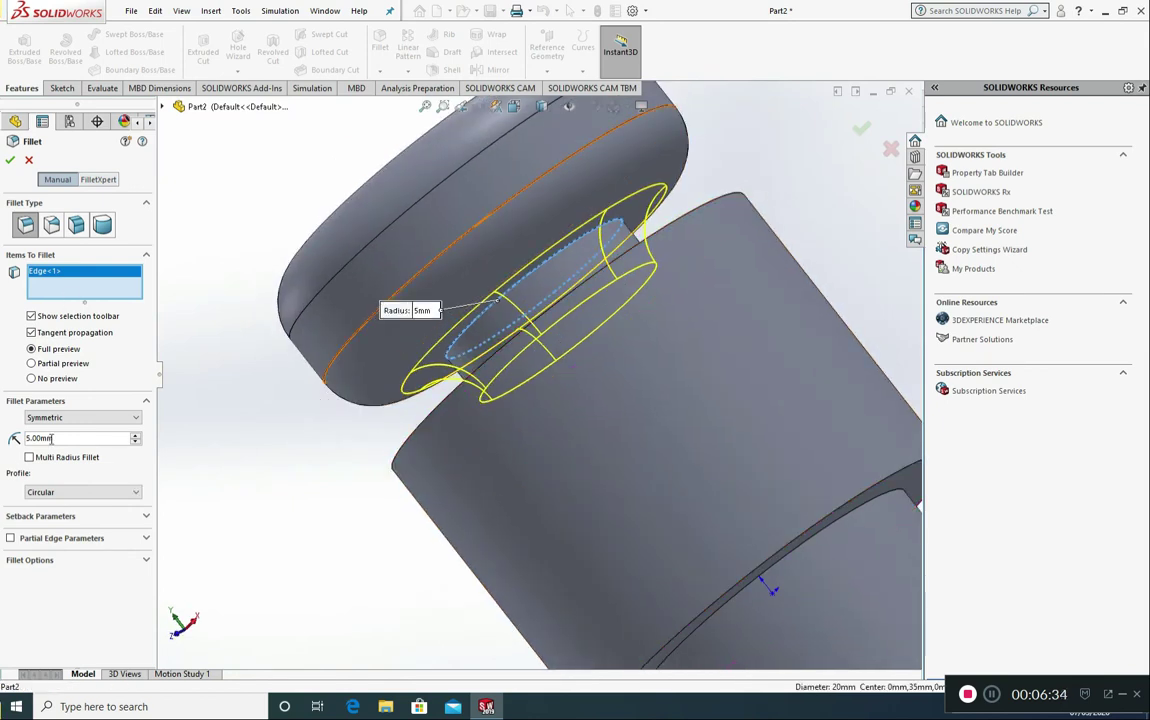
type("1")
key("Return")
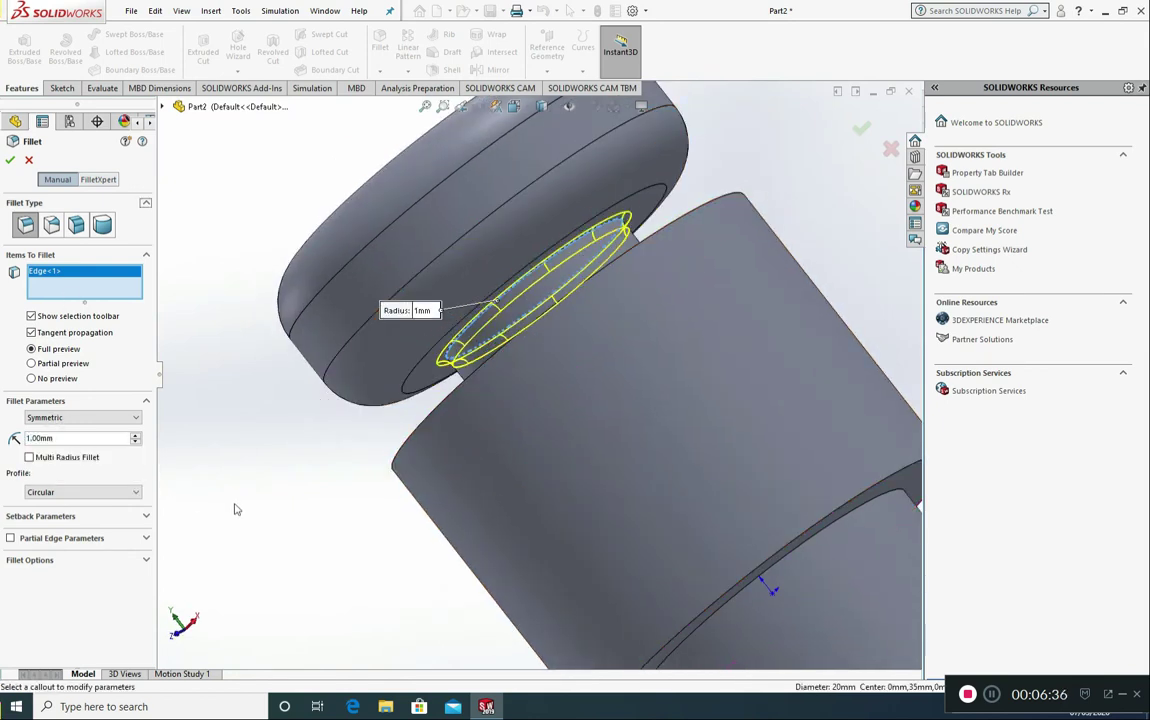
middle_click_drag(365, 362, 458, 434)
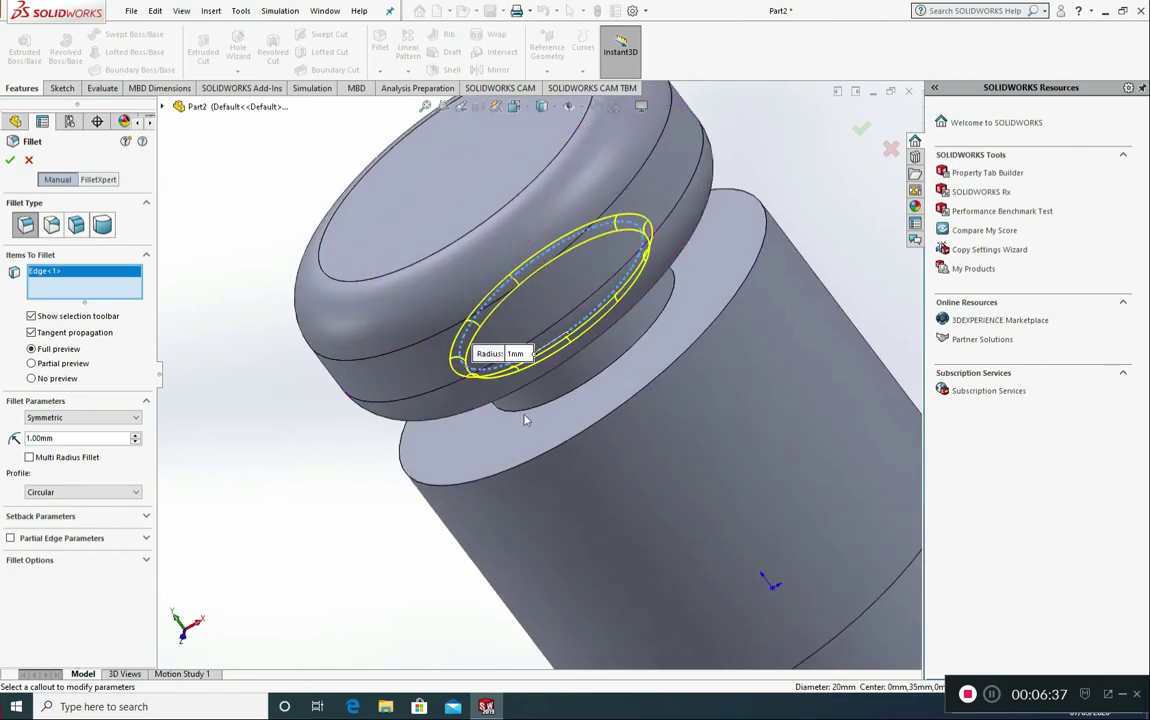
left_click(575, 391)
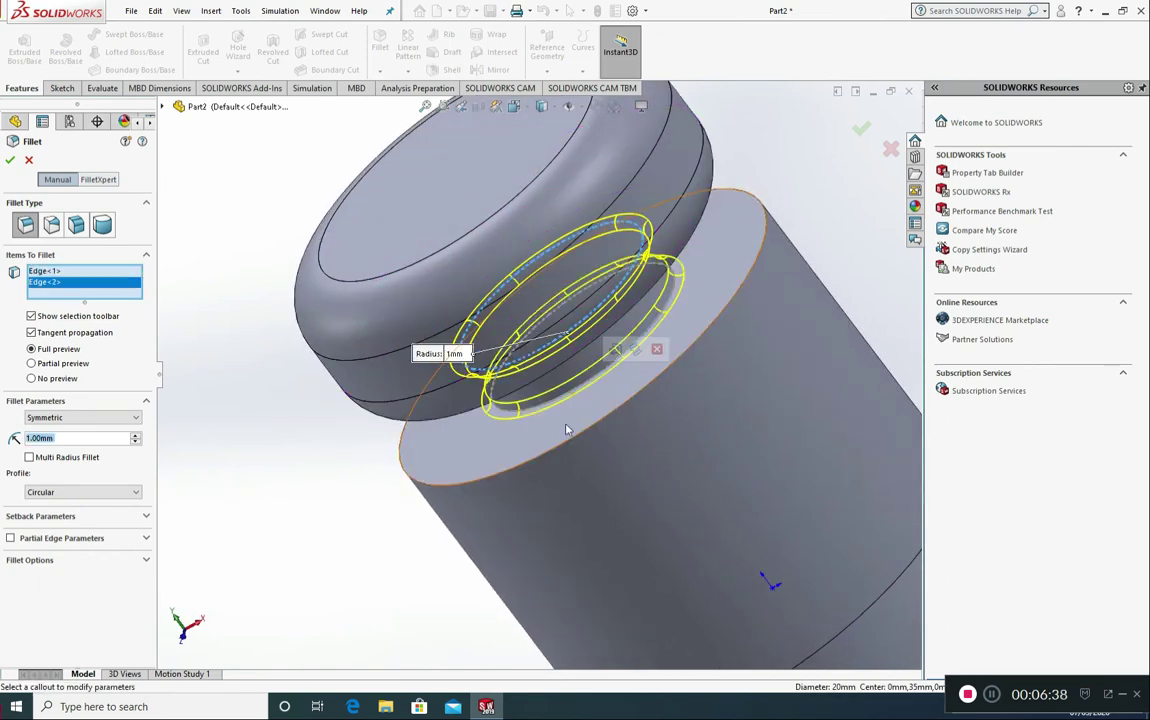
left_click(8, 161)
- Fillet the outer circular edges at both ends of the wide cylinder with a 5 mm radius
scroll(420, 493, "up", 3)
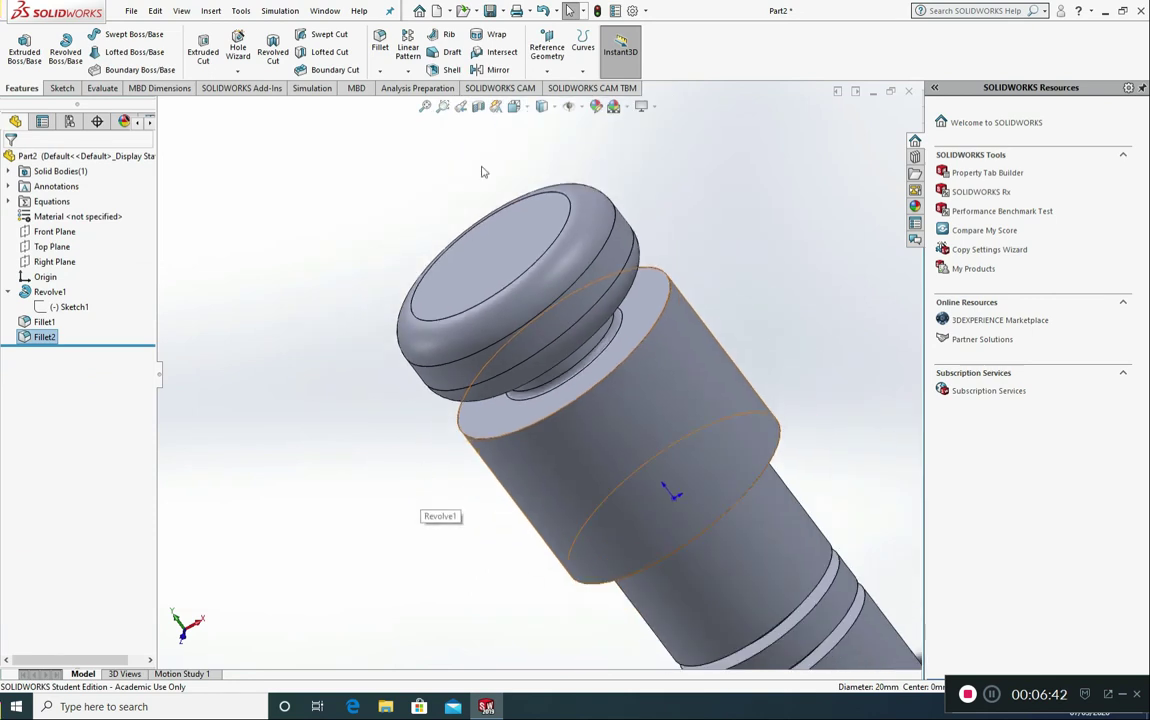
left_click(380, 47)
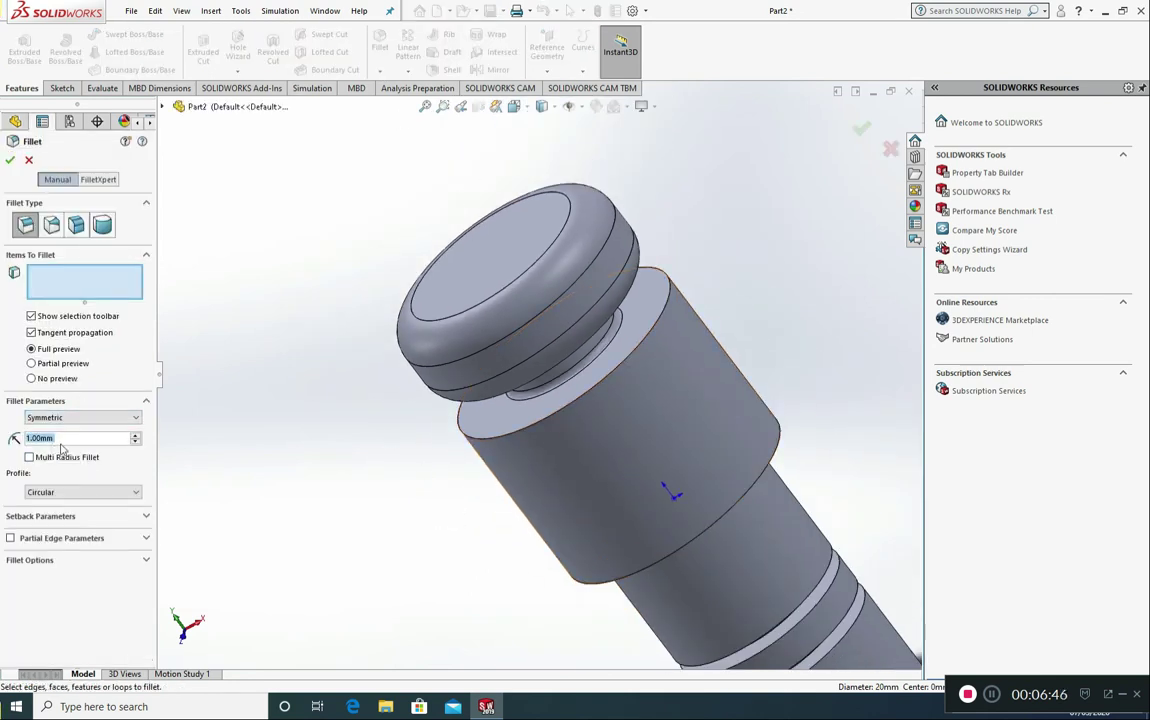
type("5")
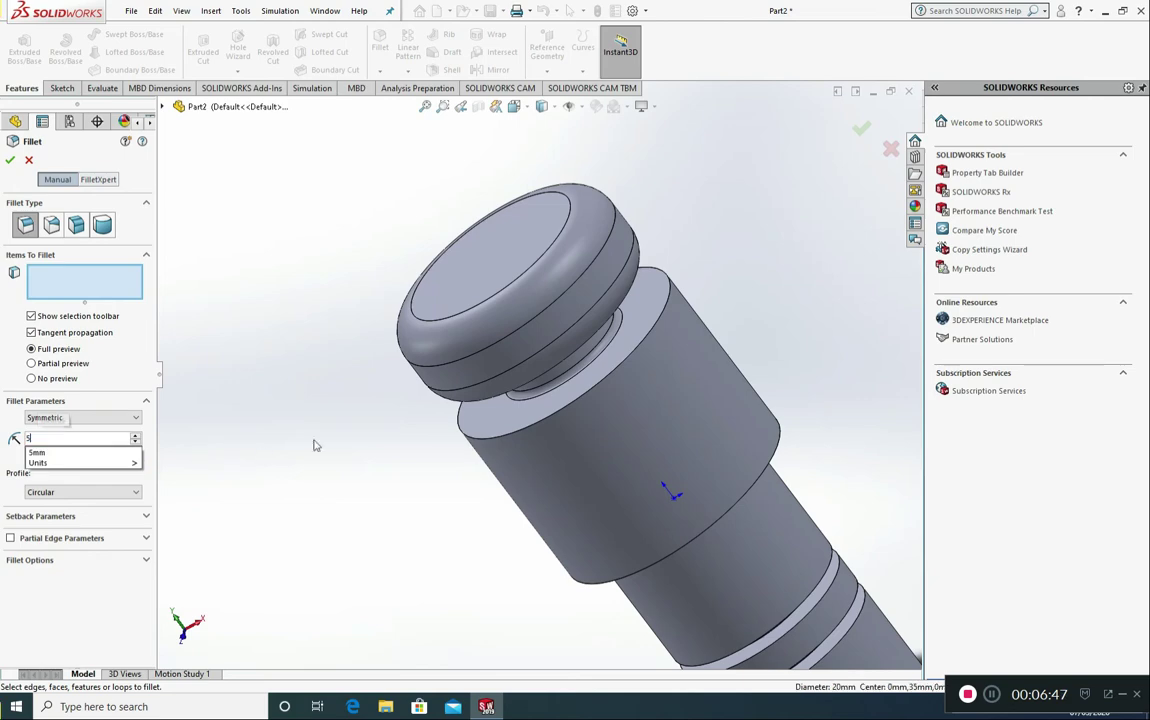
left_click(531, 430)
middle_click_drag(531, 430, 741, 488)
left_click(776, 474)
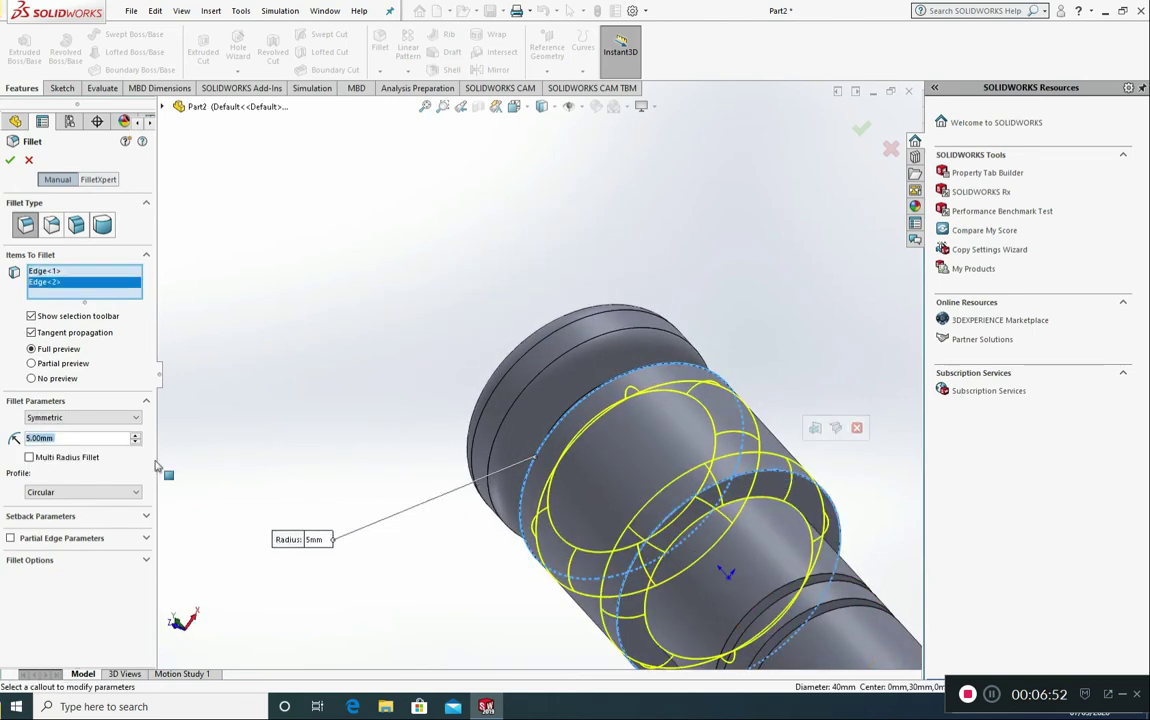
right_click(447, 321)
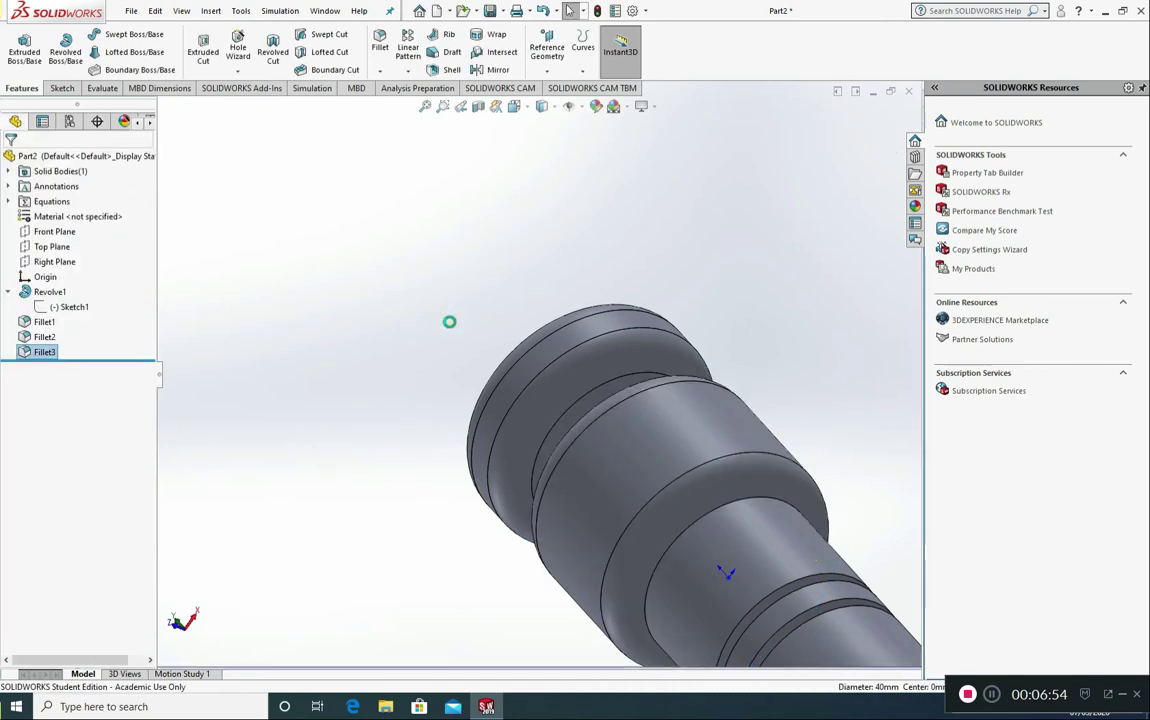
- Fillet the wide cylinder's junction with the lower shaft, the four outer rims of both grooves and the shaft's end edge with a 2 mm radius
left_click(380, 45)
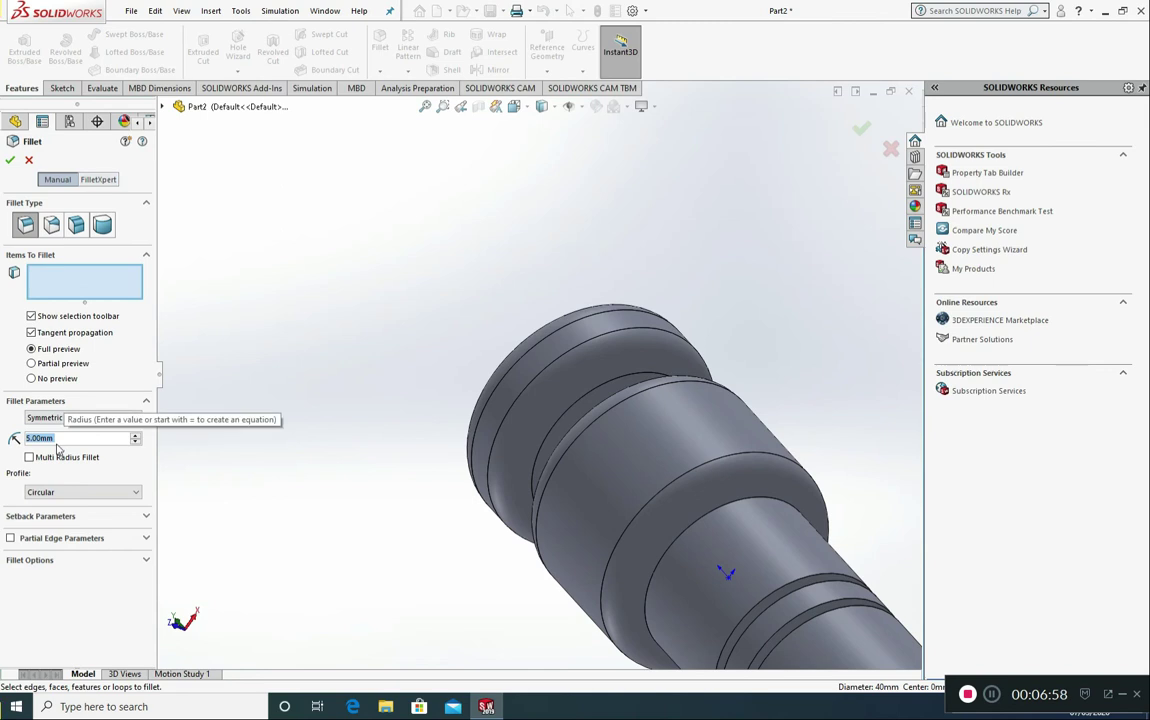
type("2")
mouse_move(732, 537)
middle_mouse_down()
mouse_move(776, 571)
mouse_move(748, 547)
middle_mouse_up()
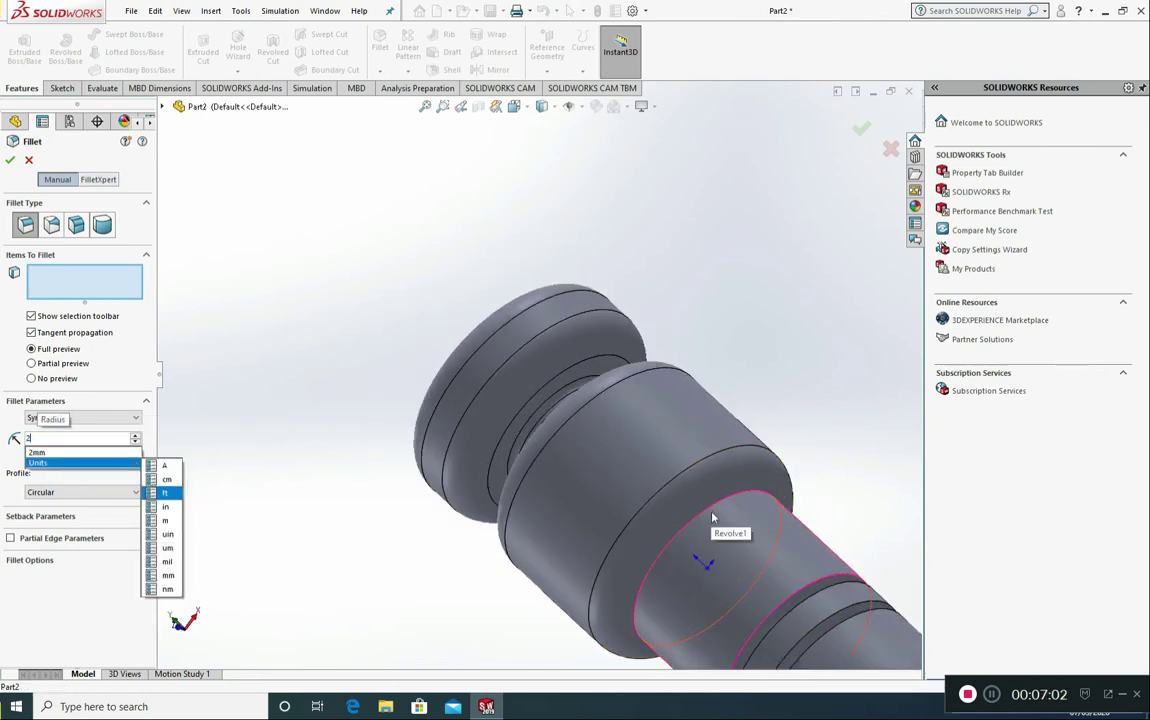
left_click(716, 515)
middle_click_drag(730, 530, 798, 596)
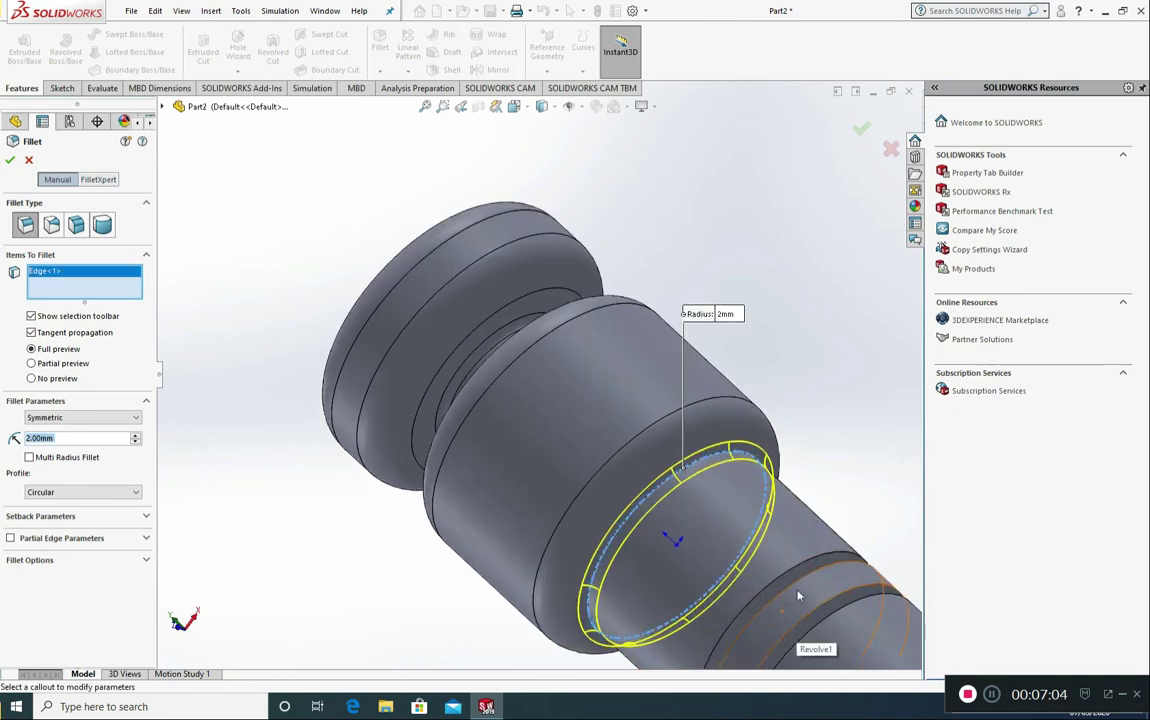
left_click(798, 596)
scroll(711, 553, "up", 3)
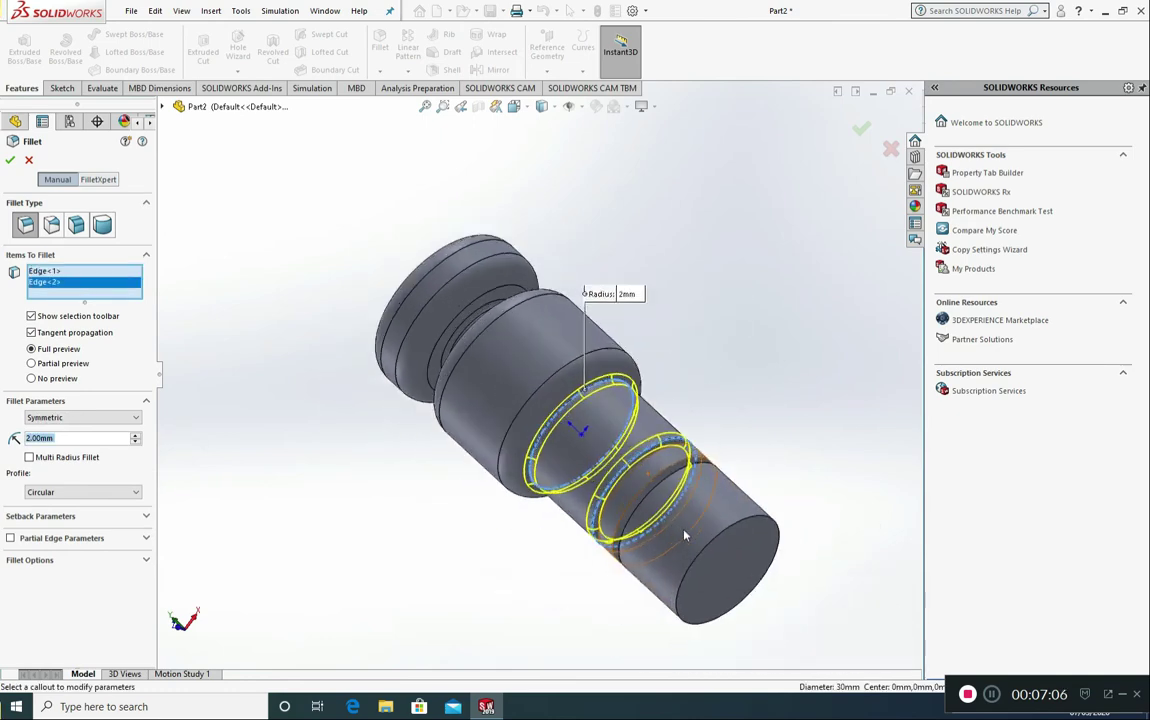
scroll(685, 535, "down", 3)
middle_click_drag(685, 503, 606, 514)
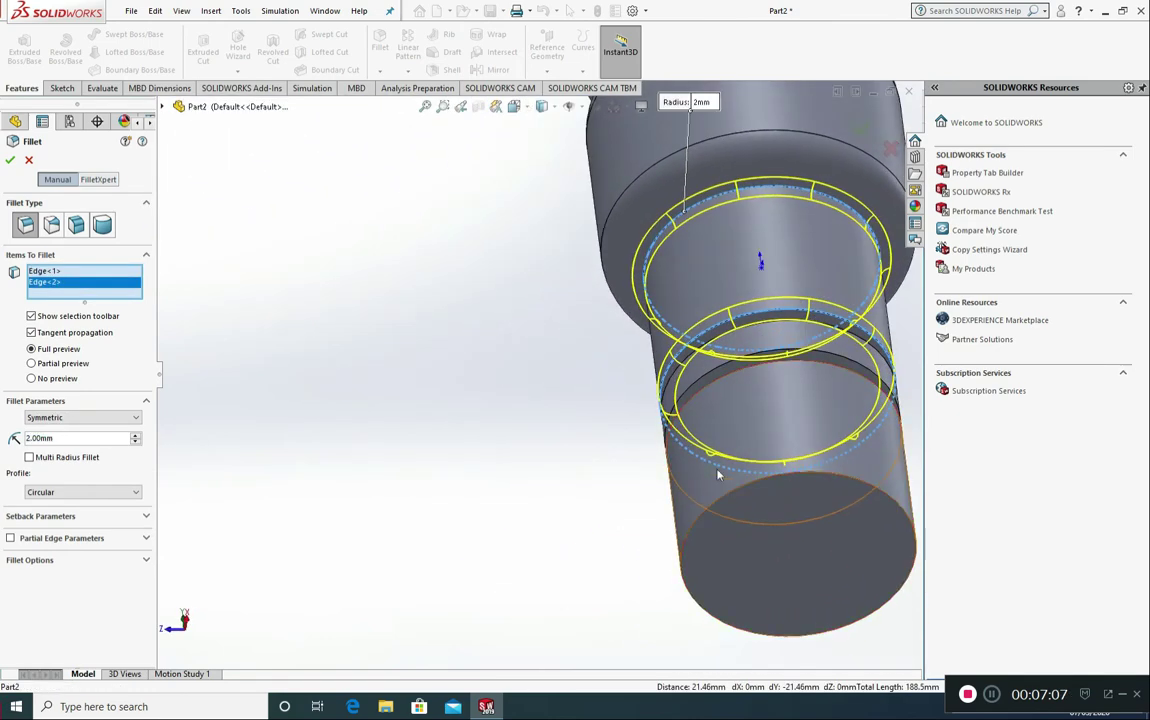
left_click(845, 380)
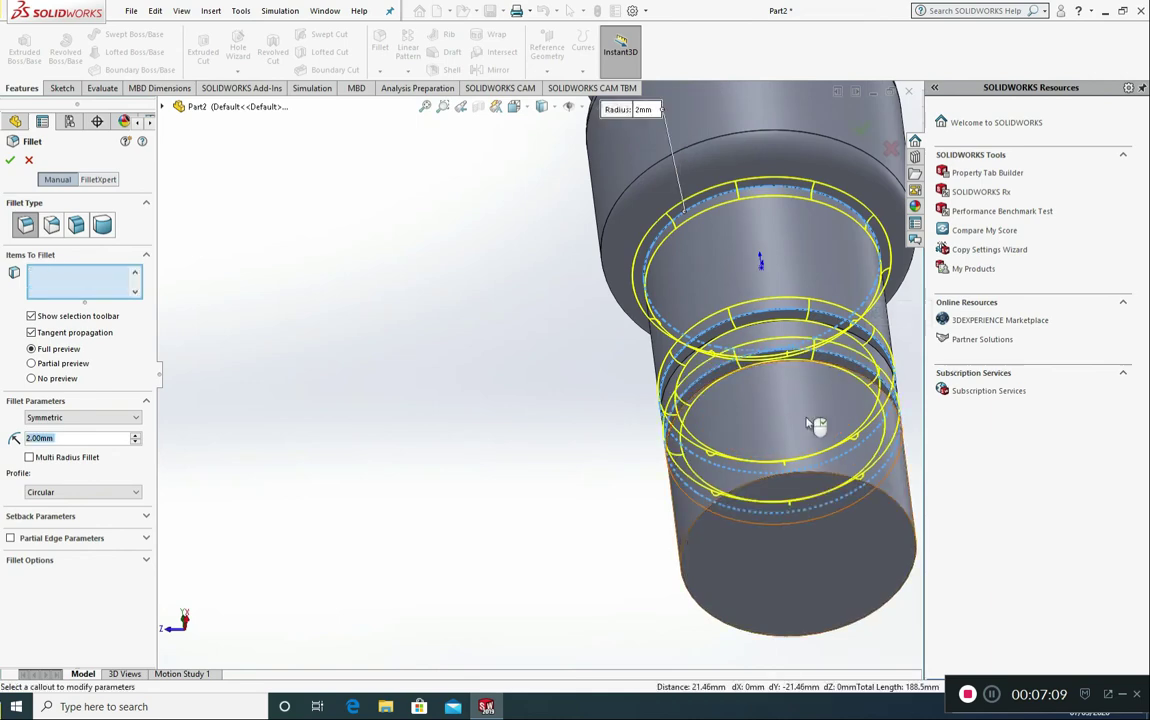
left_click(885, 497)
middle_click_drag(779, 465, 800, 488)
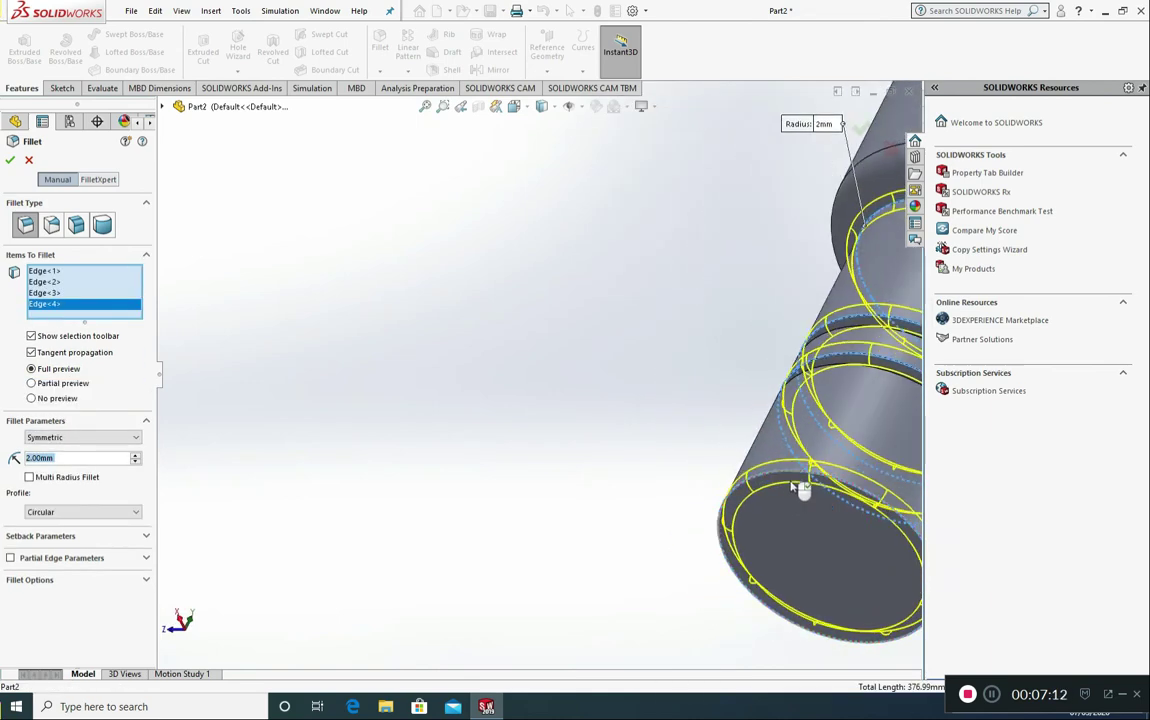
left_click(838, 373)
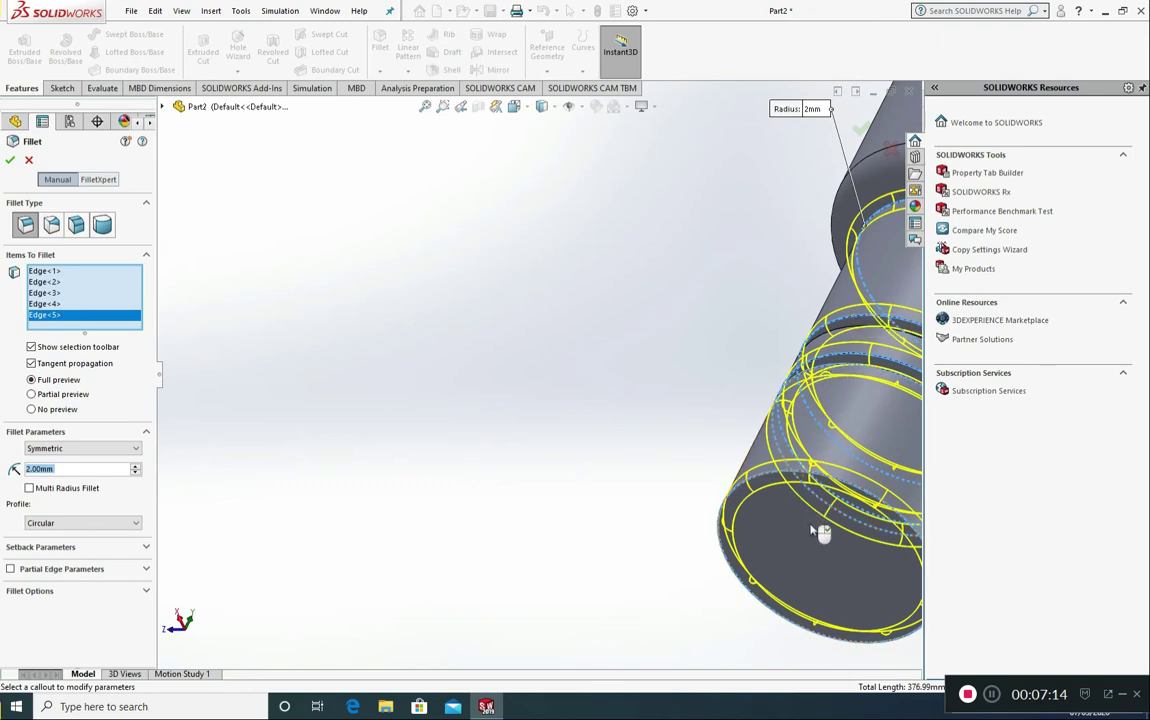
scroll(862, 485, "up", 3)
scroll(863, 485, "down", 5)
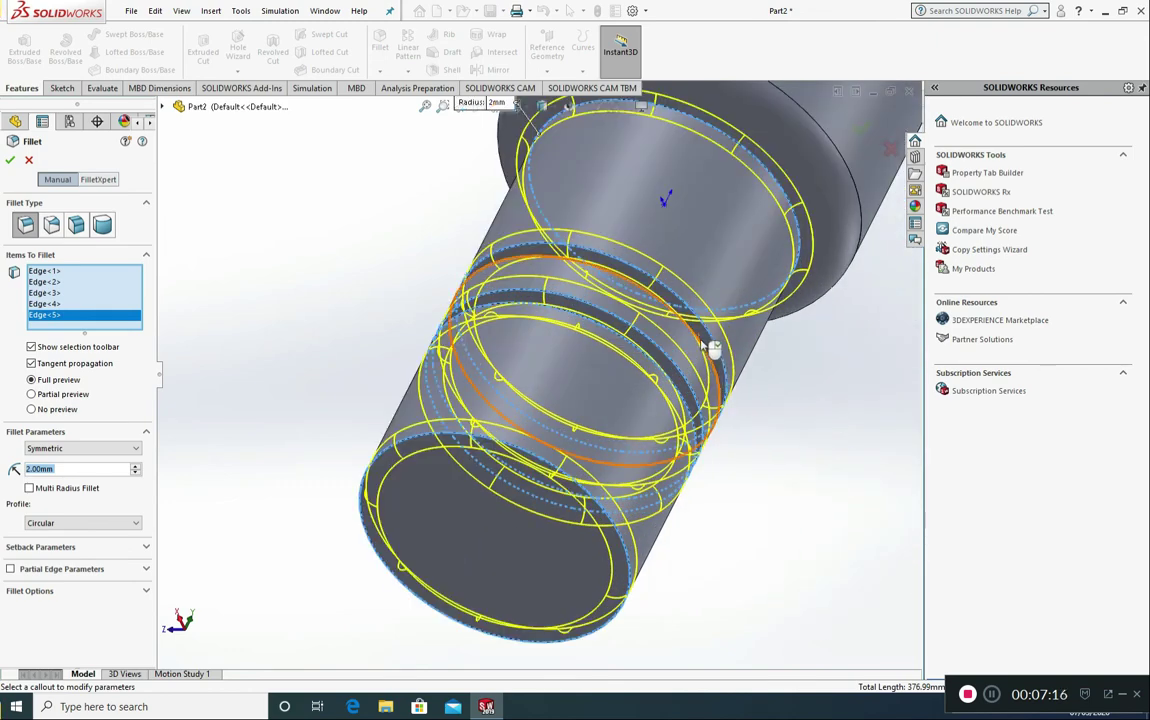
left_click(724, 388)
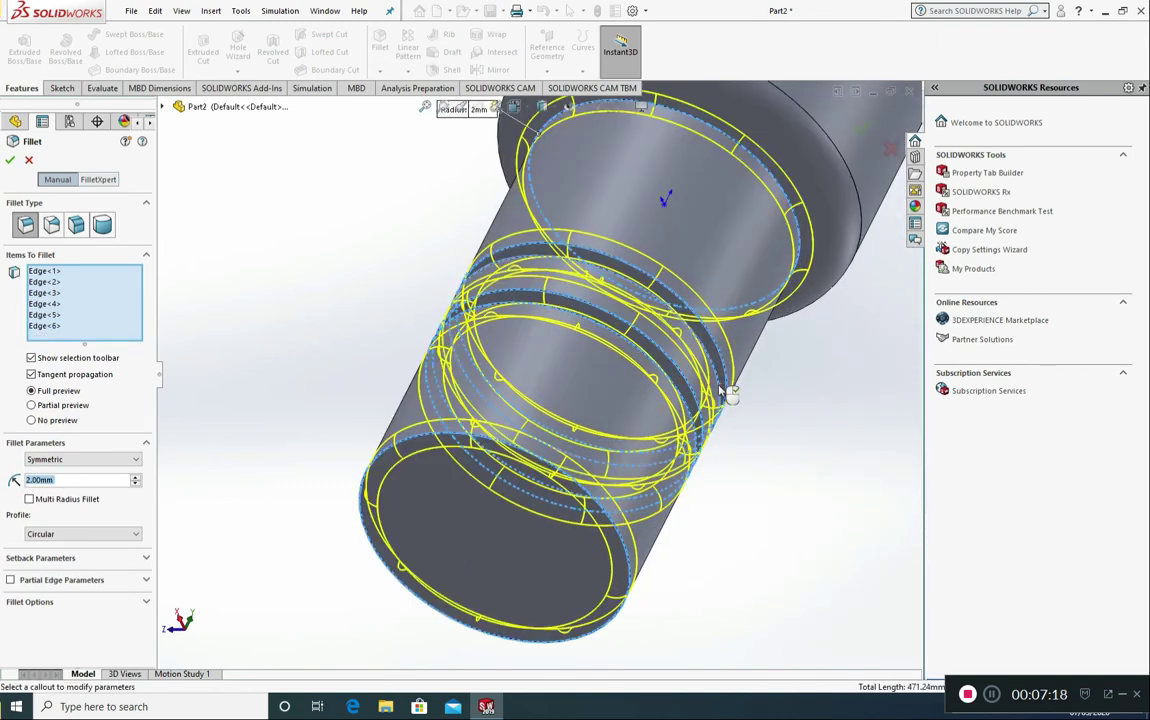
middle_click_drag(744, 447, 674, 463)
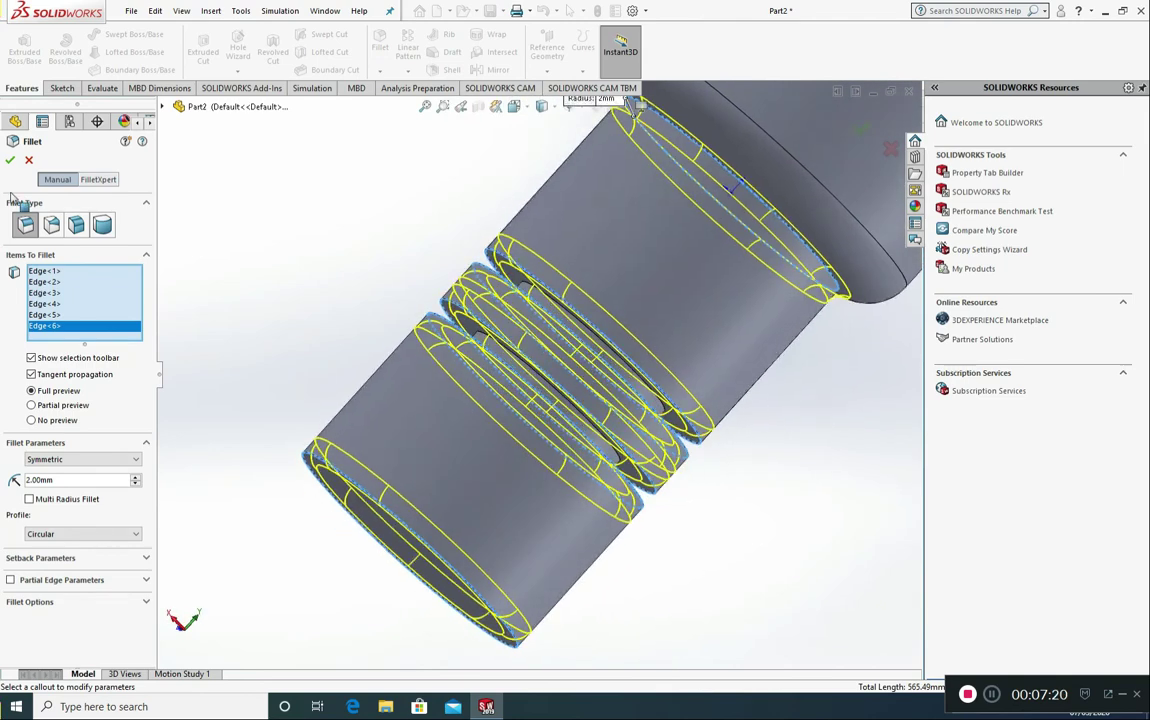
left_click(10, 161)
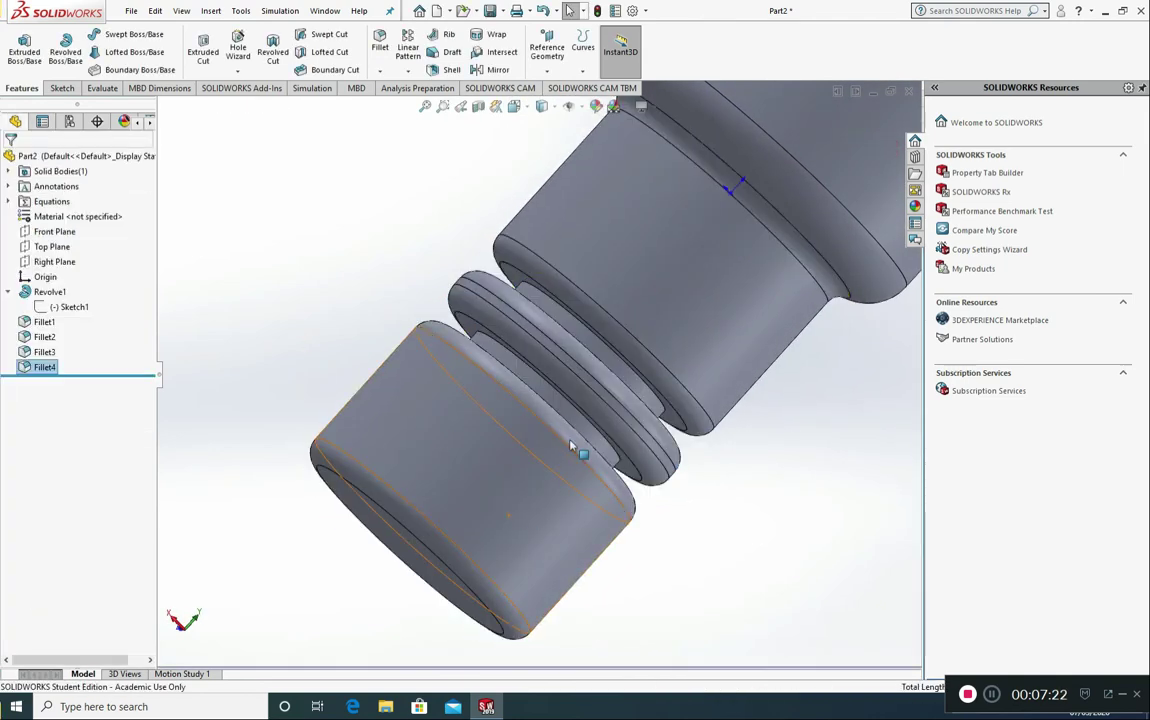
- Fillet the four inner edges at the bottoms of the two lower grooves with a 1 mm radius
middle_click_drag(556, 468, 565, 391)
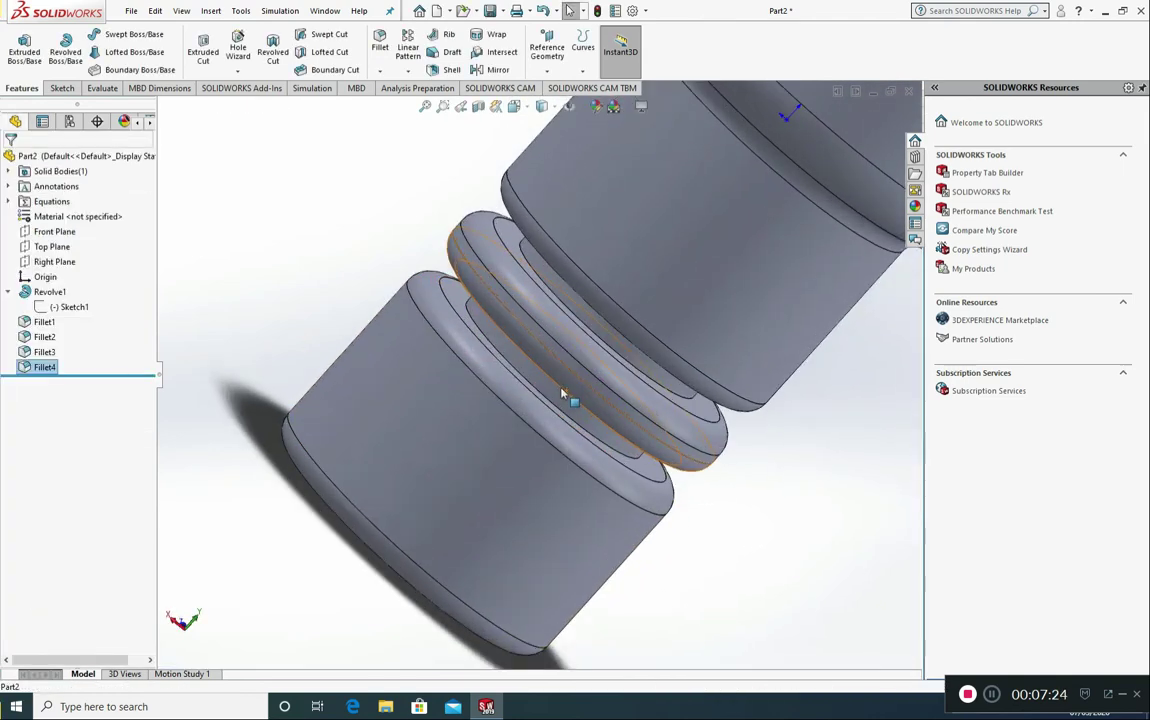
middle_click_drag(634, 350, 624, 341)
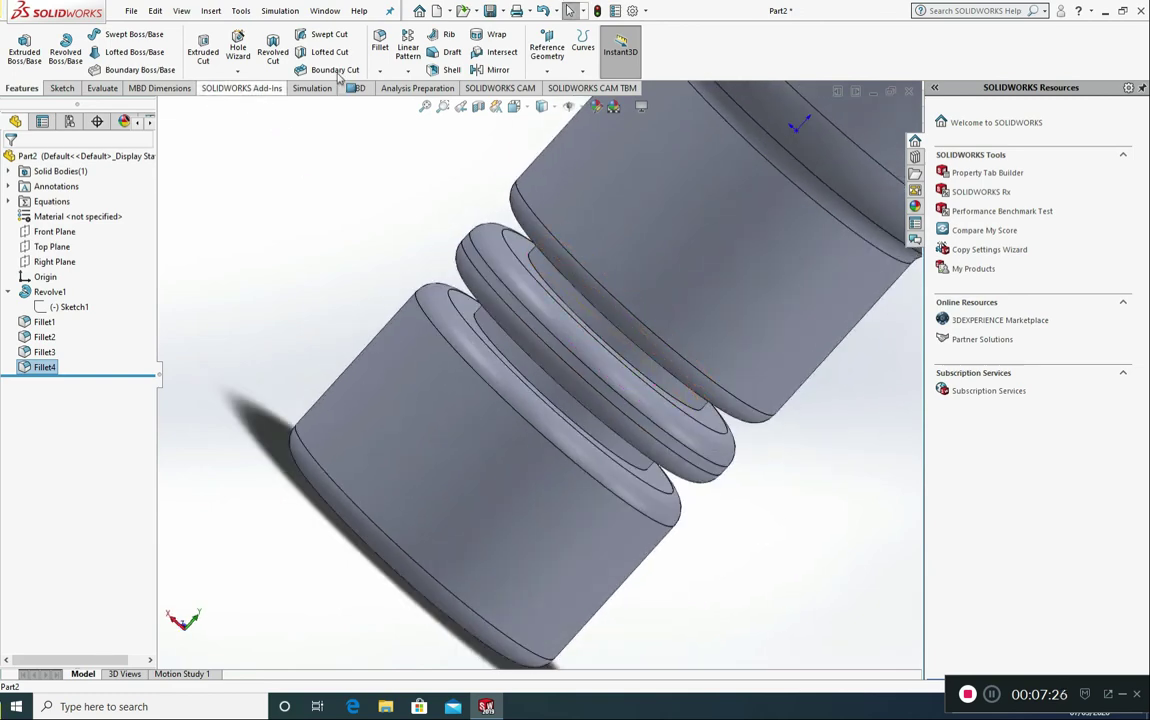
left_click(381, 47)
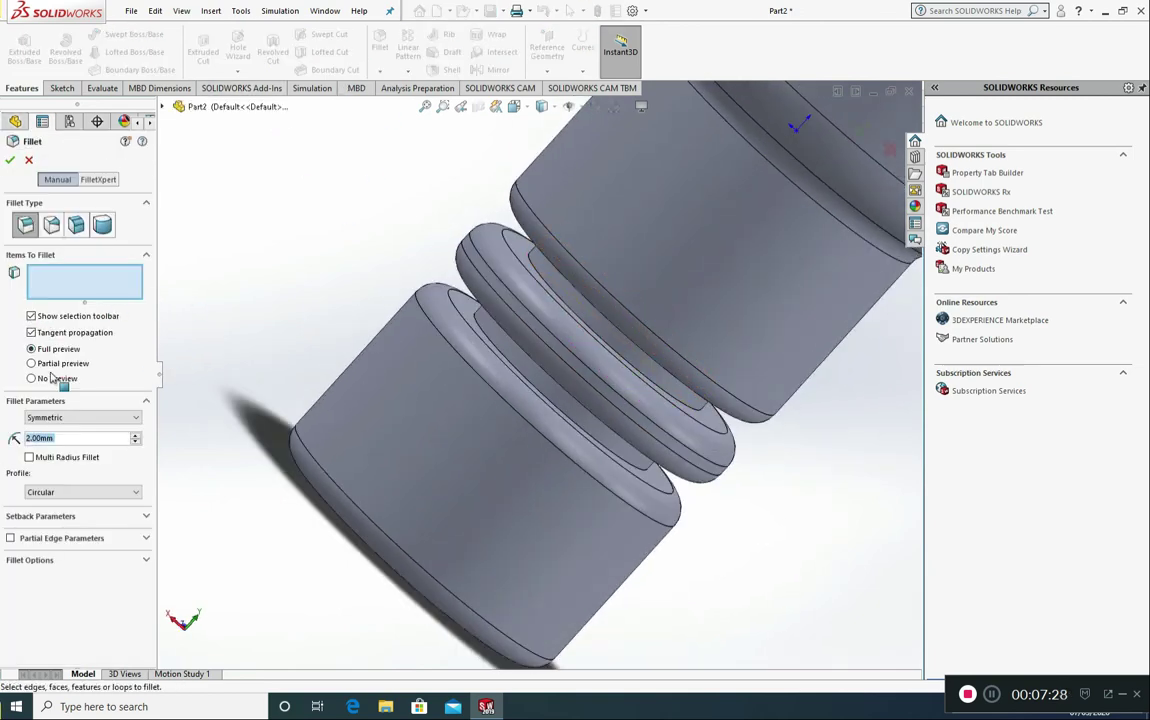
type("1")
scroll(530, 386, "down", 5)
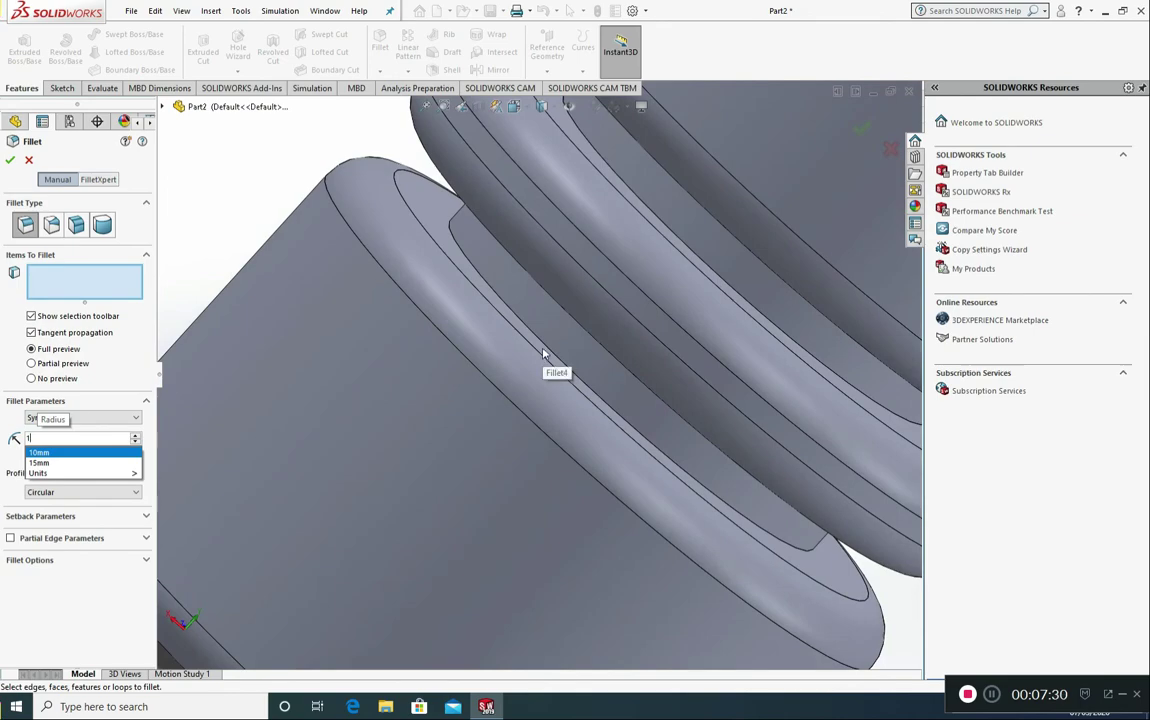
left_click(547, 349)
middle_click_drag(551, 353, 578, 311)
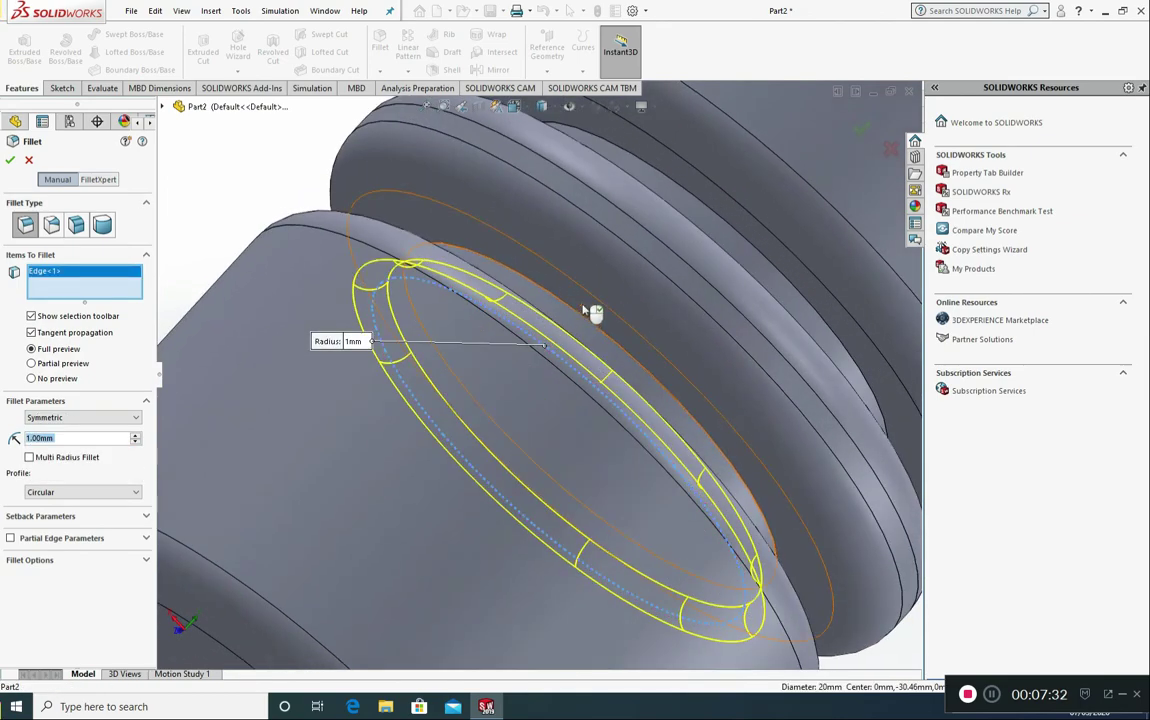
left_click(591, 316)
middle_click_drag(701, 321, 706, 271)
scroll(731, 312, "up", 2)
left_click(707, 296)
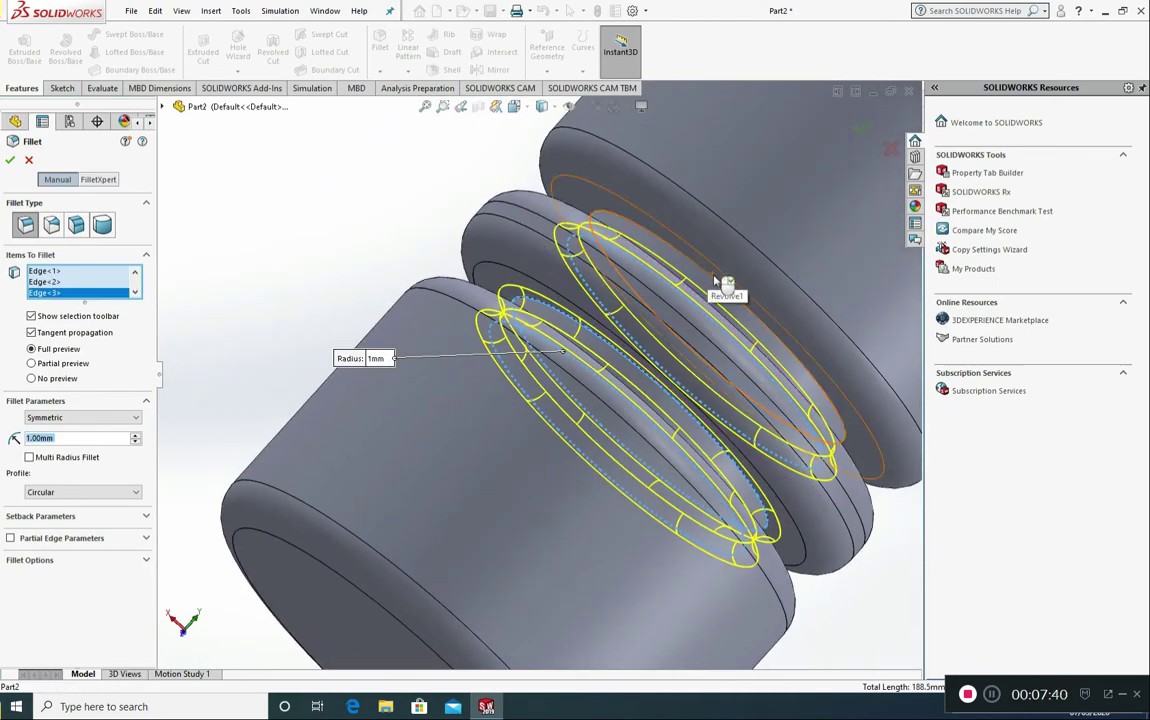
left_click(712, 283)
scroll(733, 317, "up", 2)
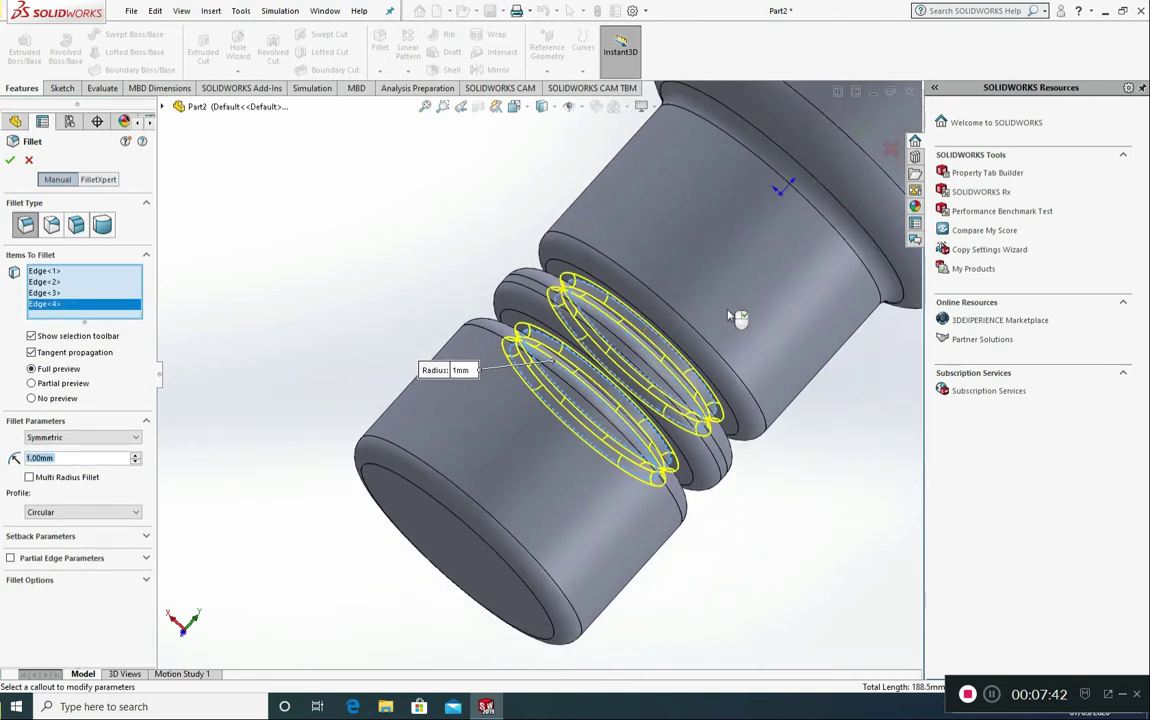
middle_click_drag(728, 316, 723, 323)
middle_click_drag(343, 377, 375, 403)
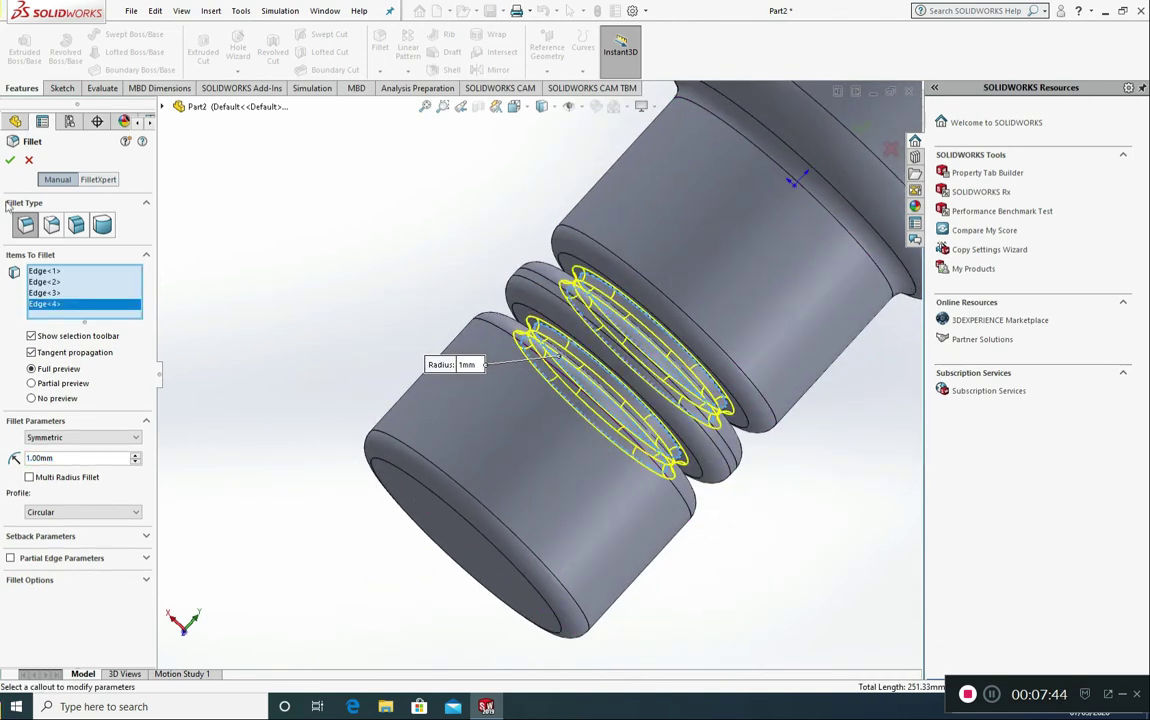
left_click(10, 161)
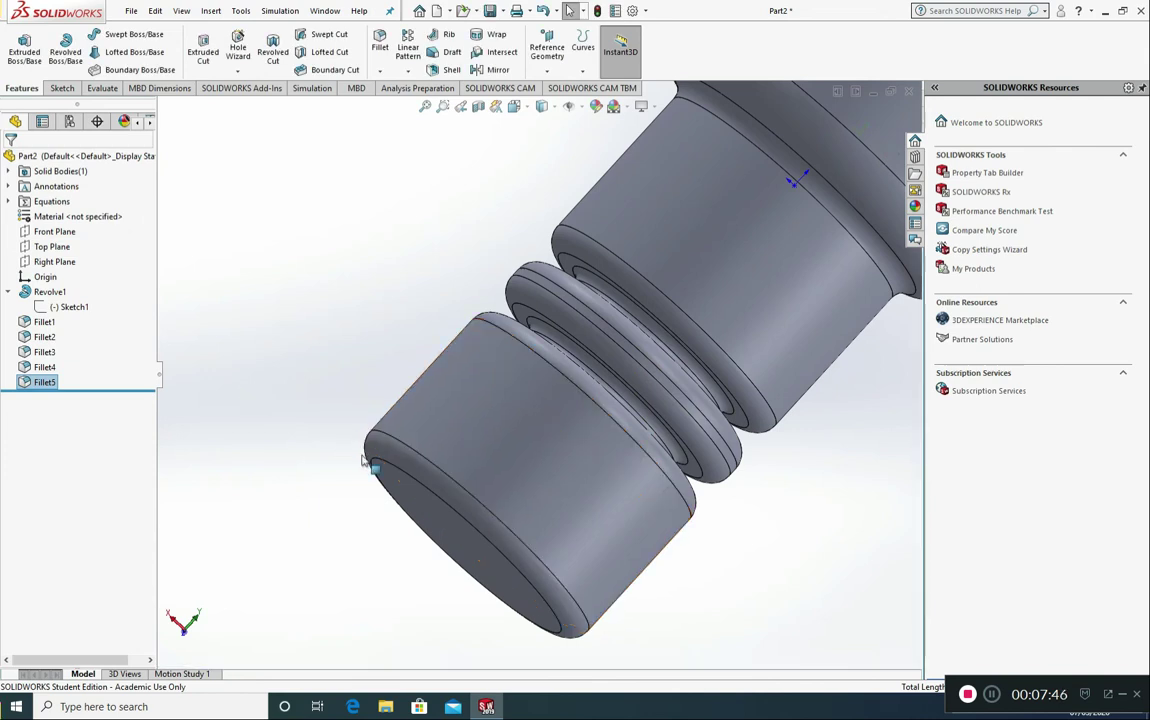
- Sketch a circle about 10.8 mm in diameter, centred on the origin, on the flat end face of the head disc
scroll(632, 326, "up", 3)
scroll(640, 330, "up", 2)
middle_click_drag(685, 337, 695, 382)
middle_click_drag(733, 274, 725, 236)
left_click(716, 229)
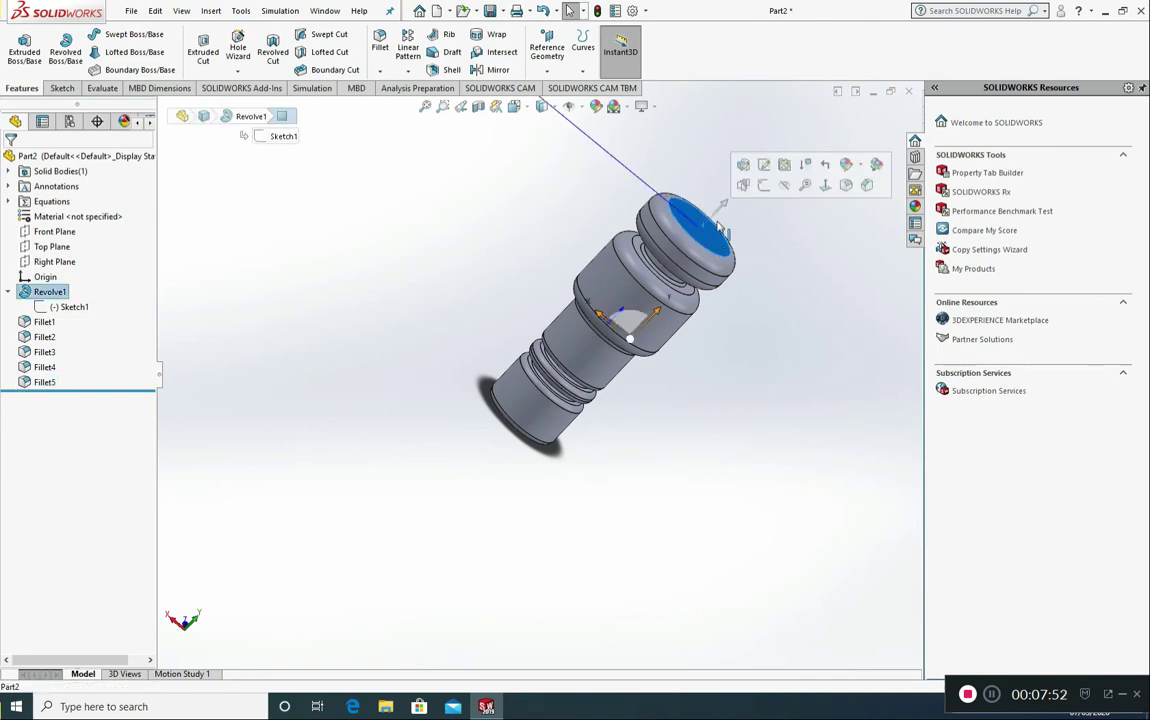
left_click(743, 164)
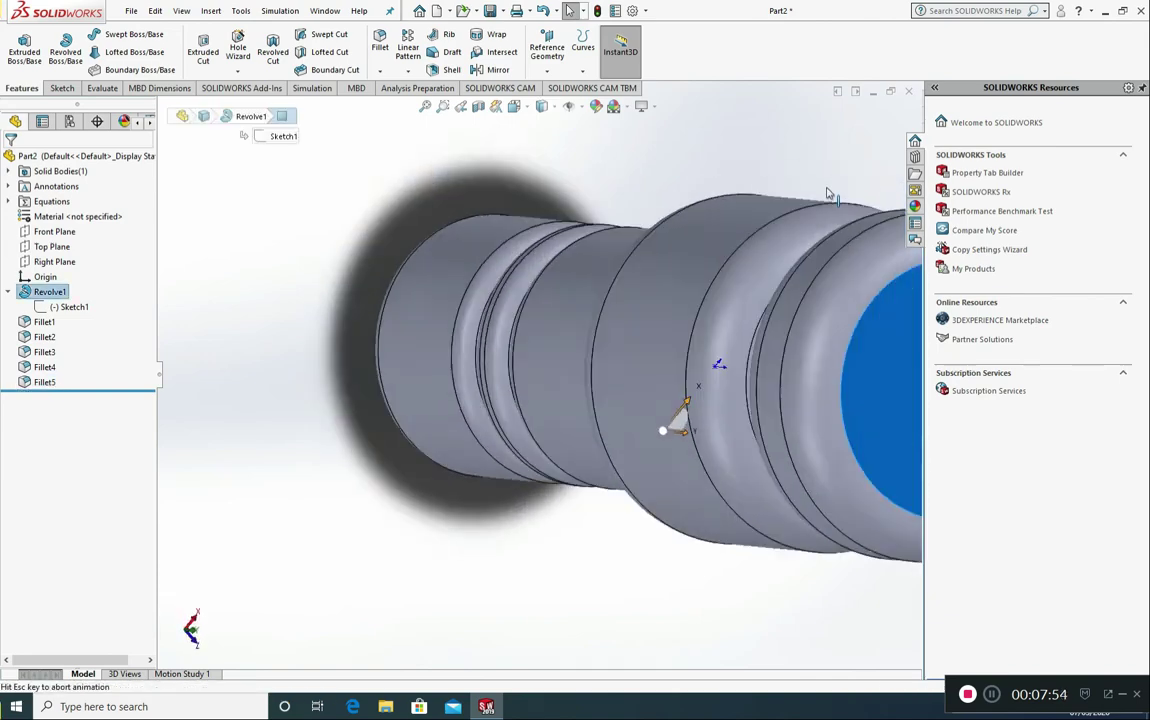
left_click(70, 90)
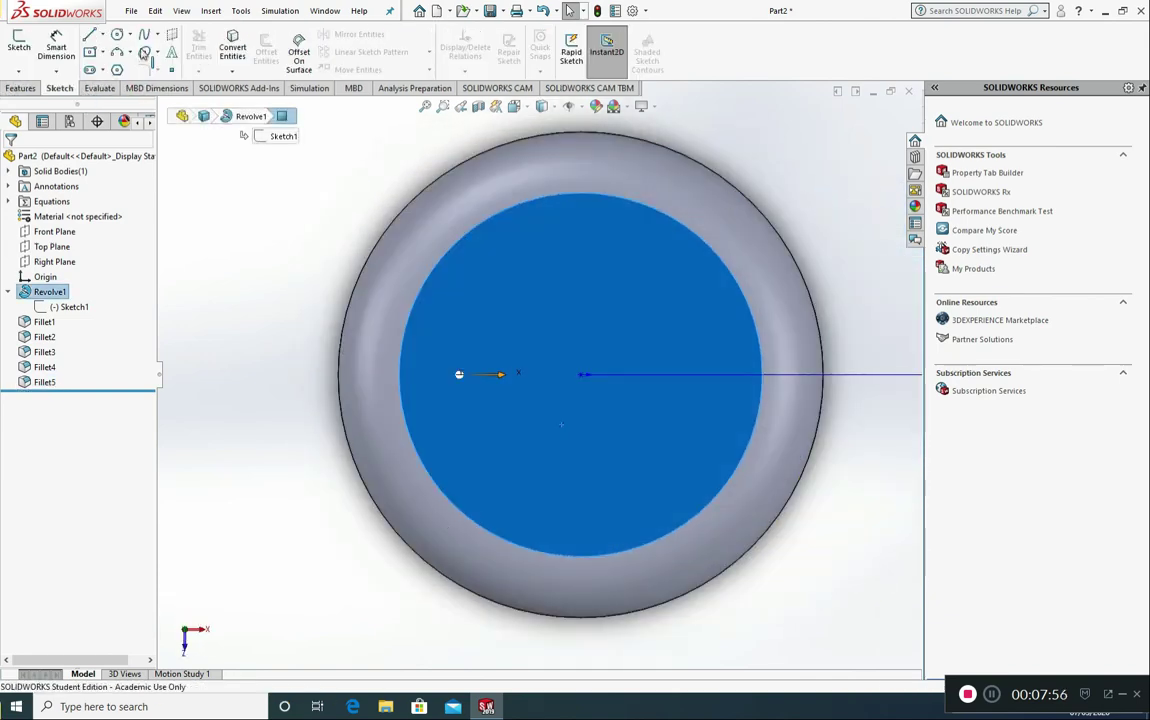
left_click(117, 36)
left_click(585, 374)
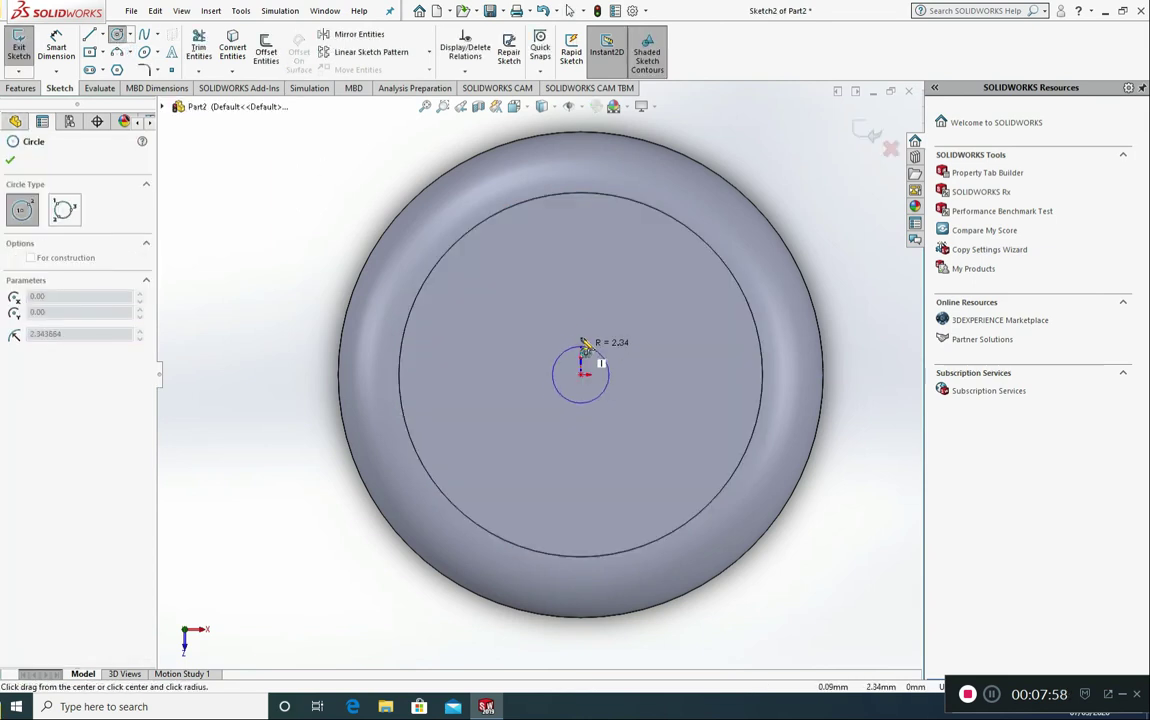
left_click(585, 314)
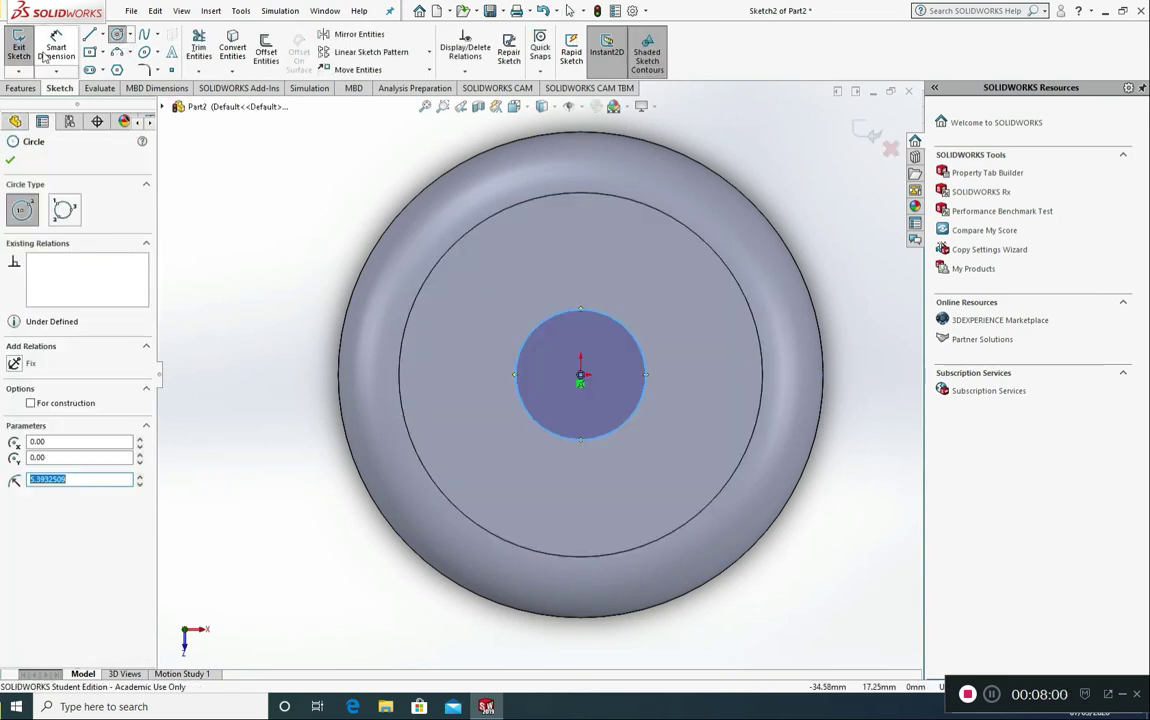
key("Escape")
- Dimension the circle's diameter and set it to 10 mm
left_click(588, 311)
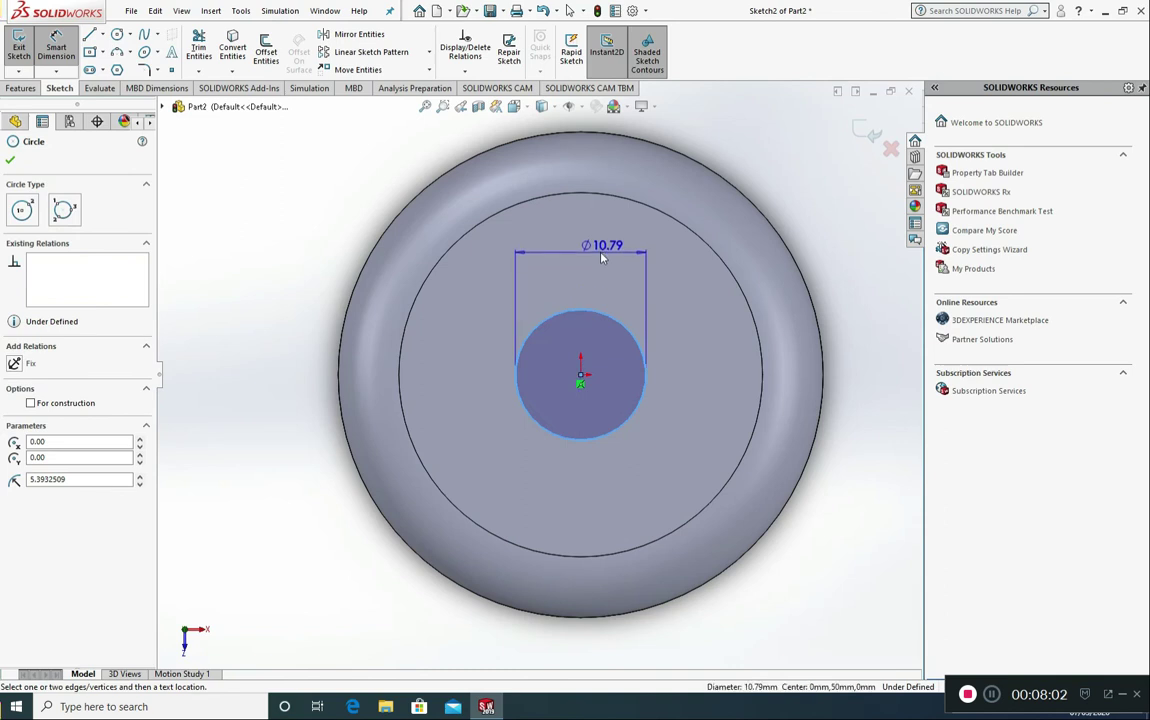
left_click(598, 256)
type("10")
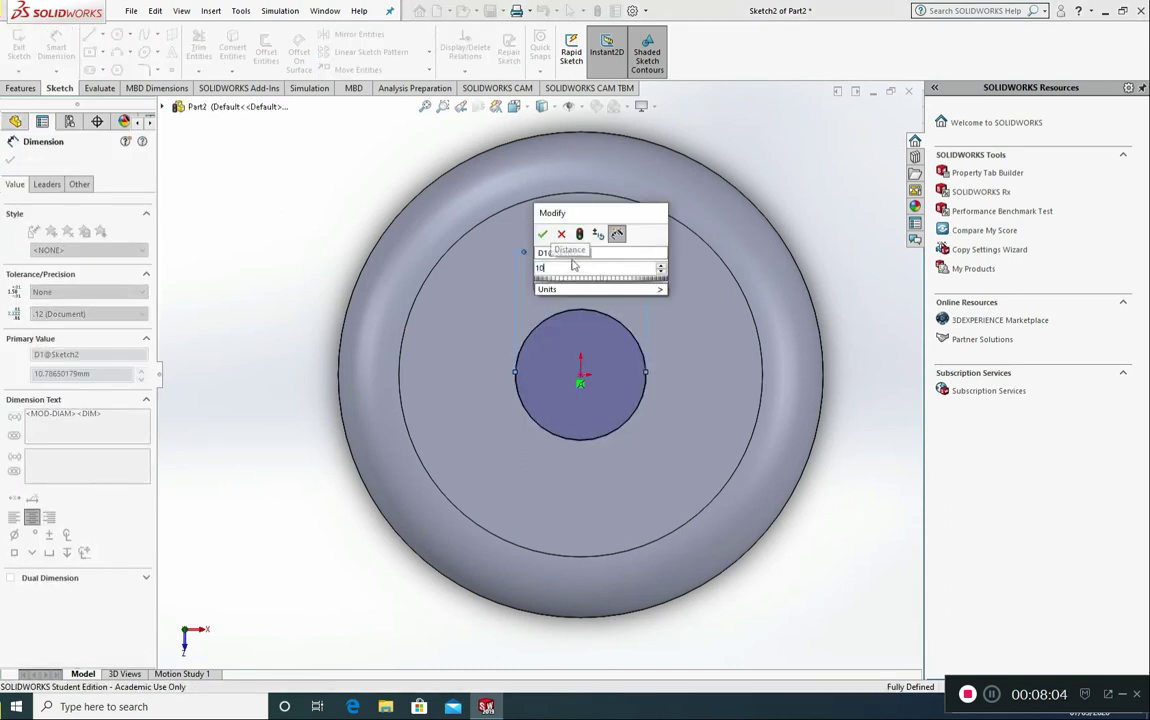
left_click(542, 235)
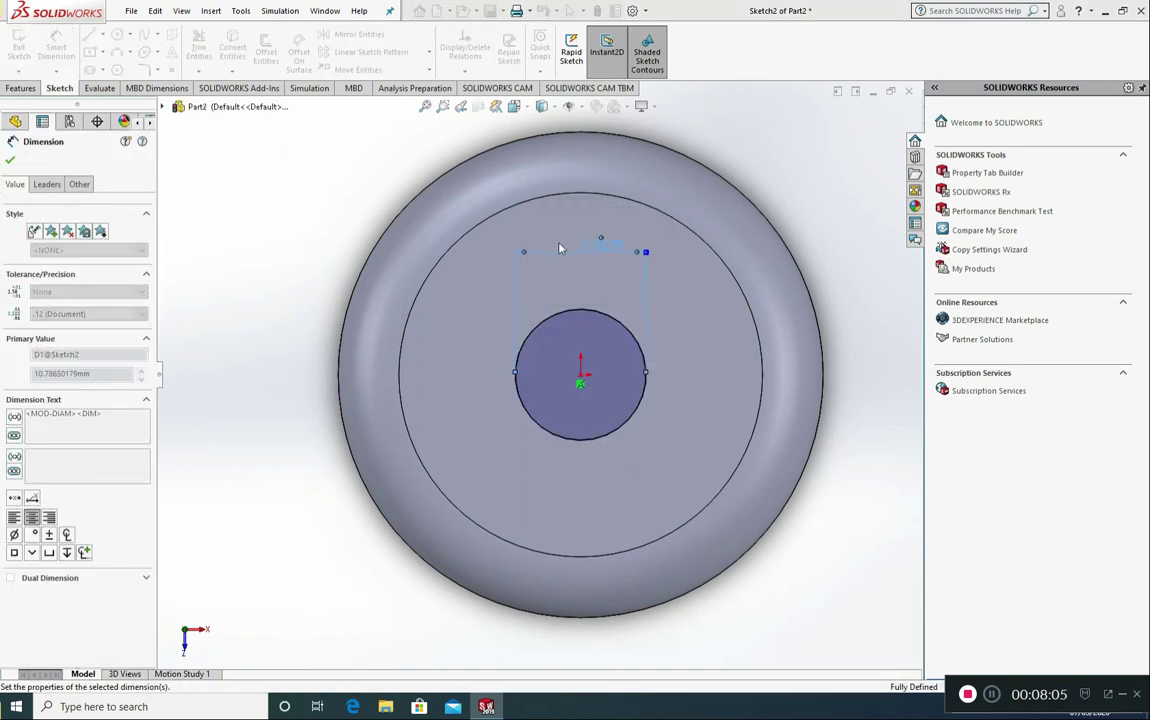
- Cut the circle into the head disc as a blind extruded cut 5 mm deep
left_click(21, 88)
left_click(201, 55)
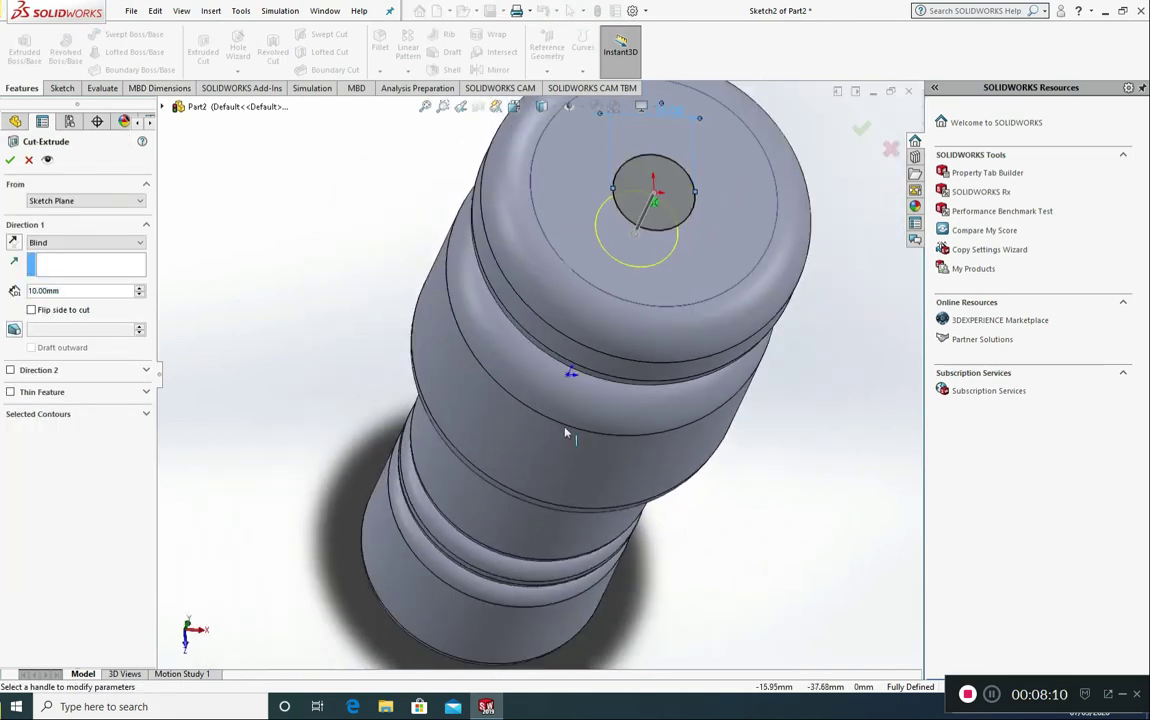
left_click(73, 292)
type("5")
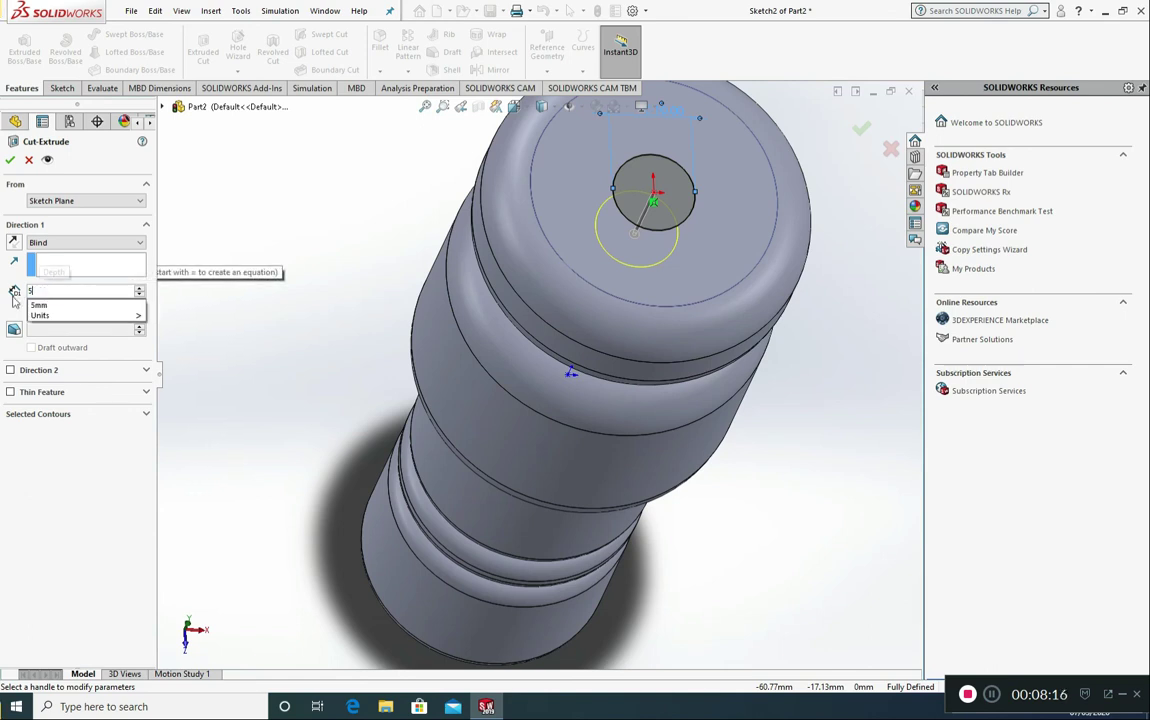
key("Return")
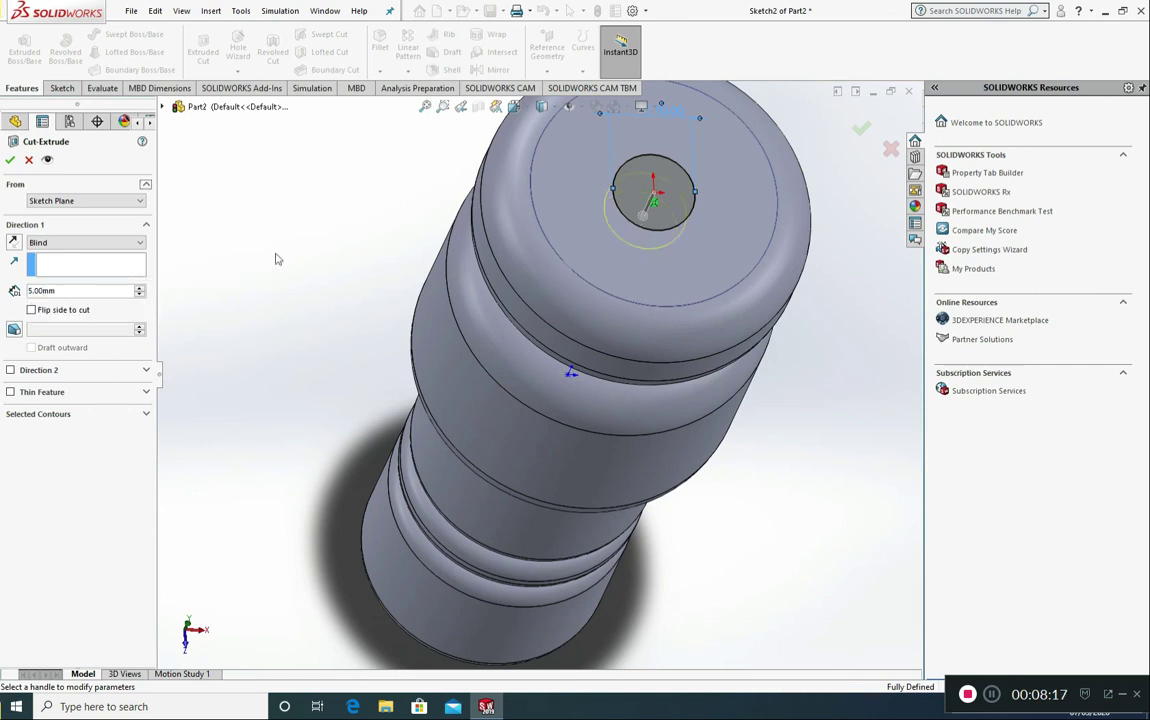
left_click(10, 161)
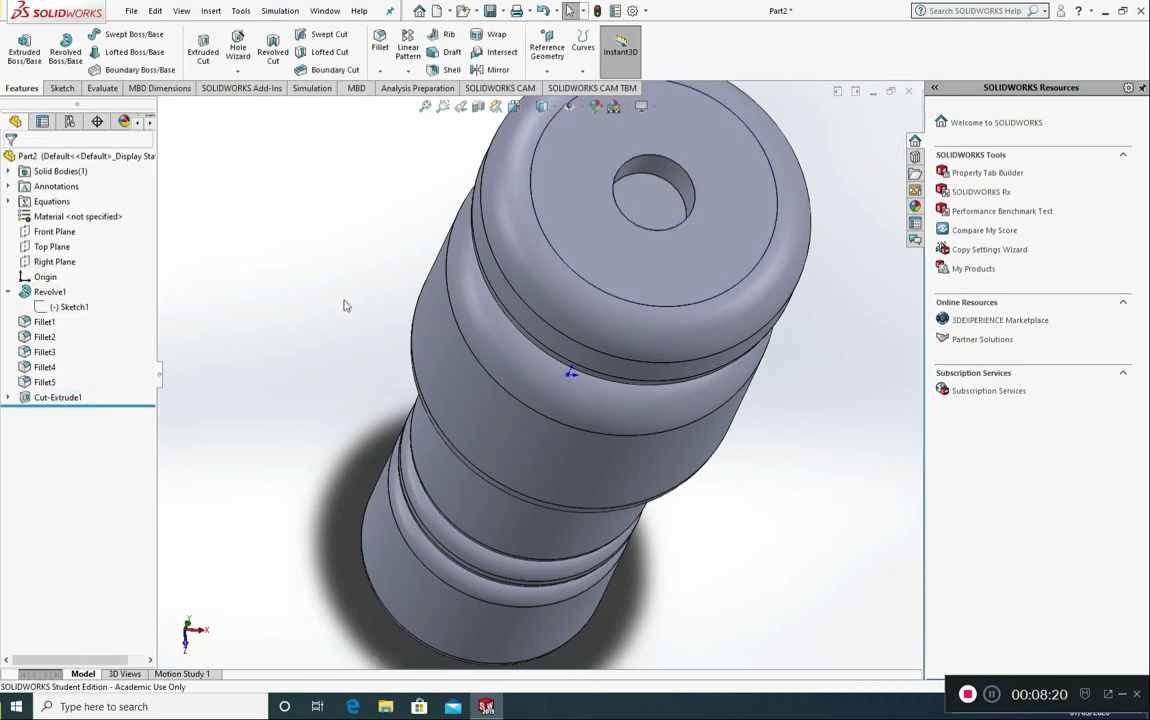
- Fillet the rim and bottom edges of the round recess in the head disc with a 2 mm radius
middle_click_drag(344, 301, 352, 280)
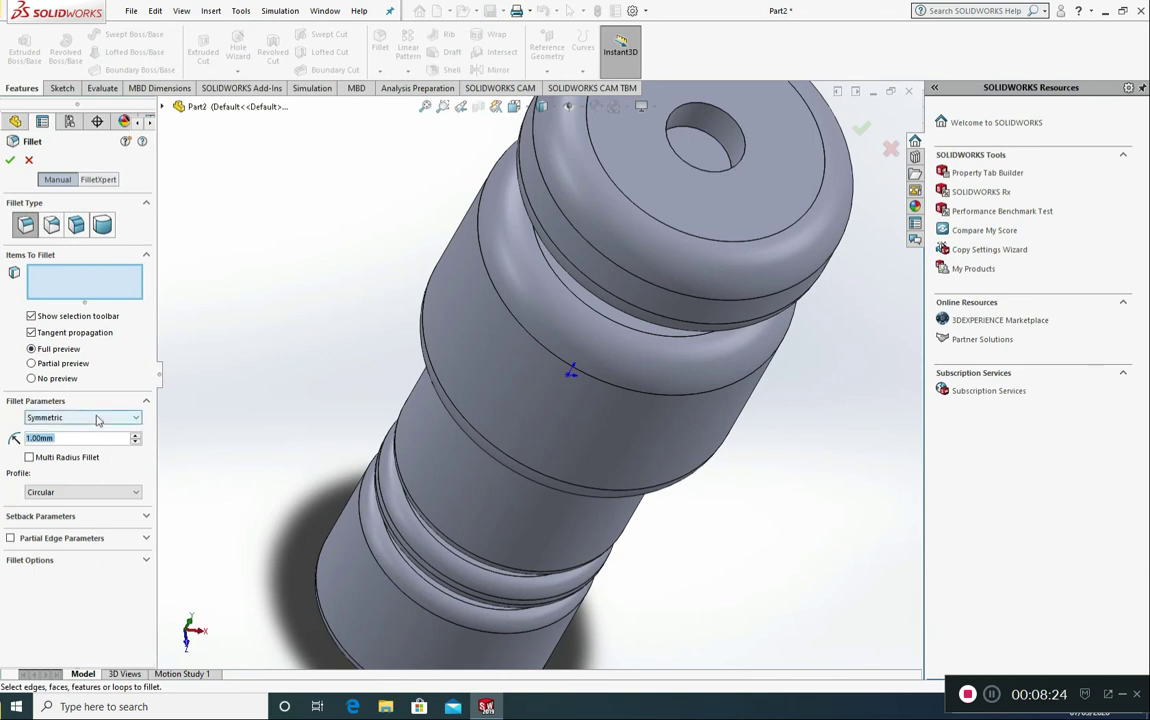
type("2")
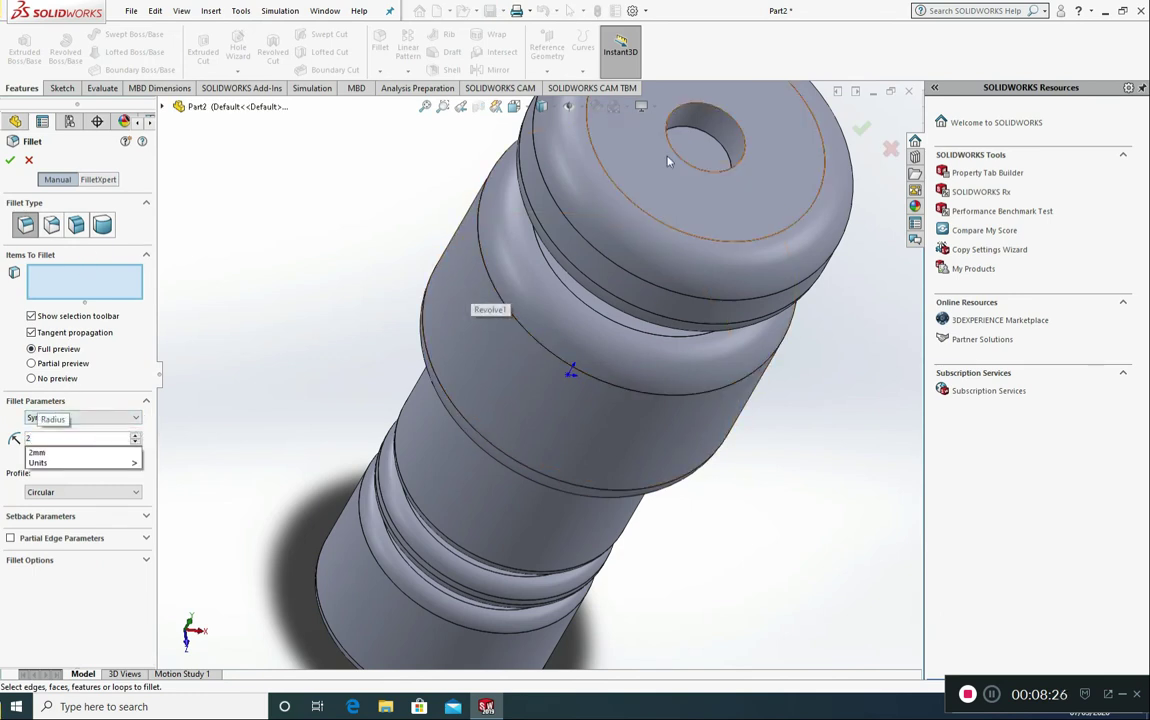
left_click(725, 131)
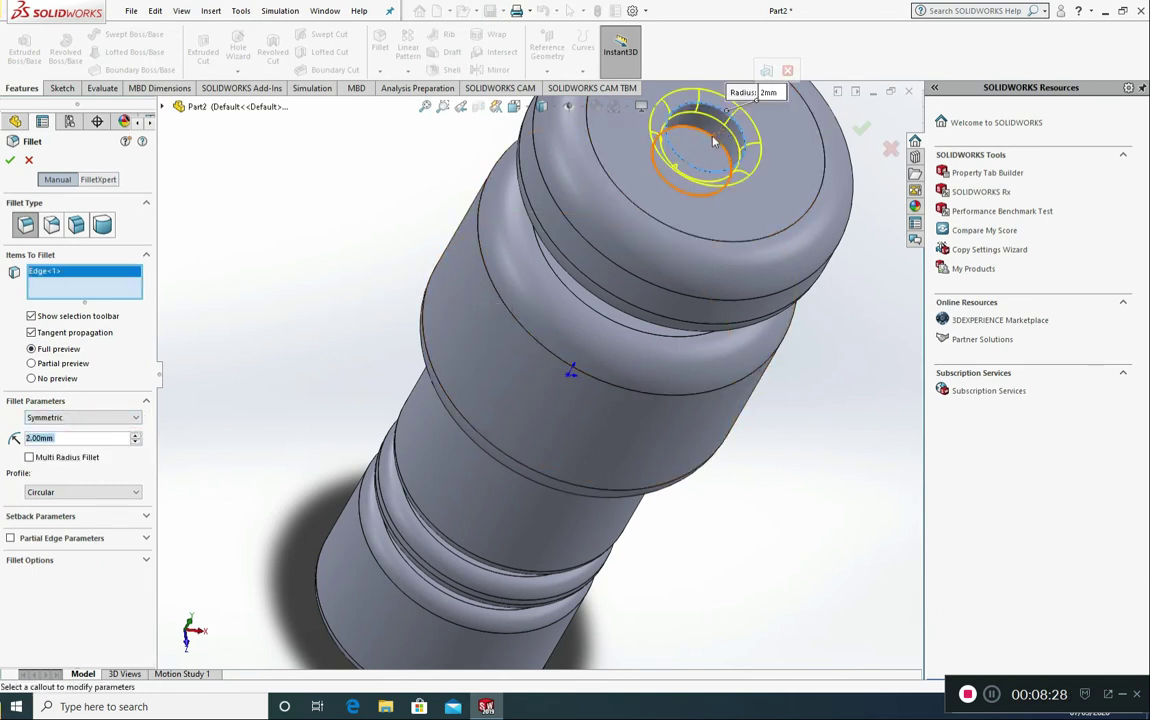
left_click(714, 141)
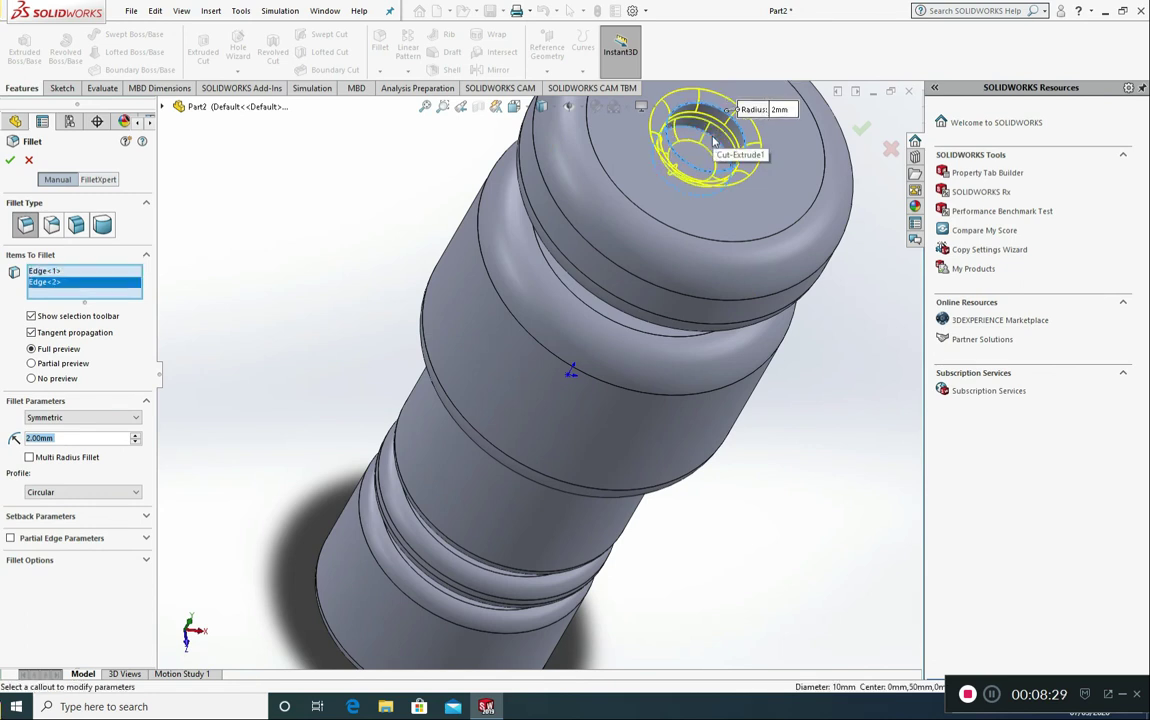
left_click(10, 160)
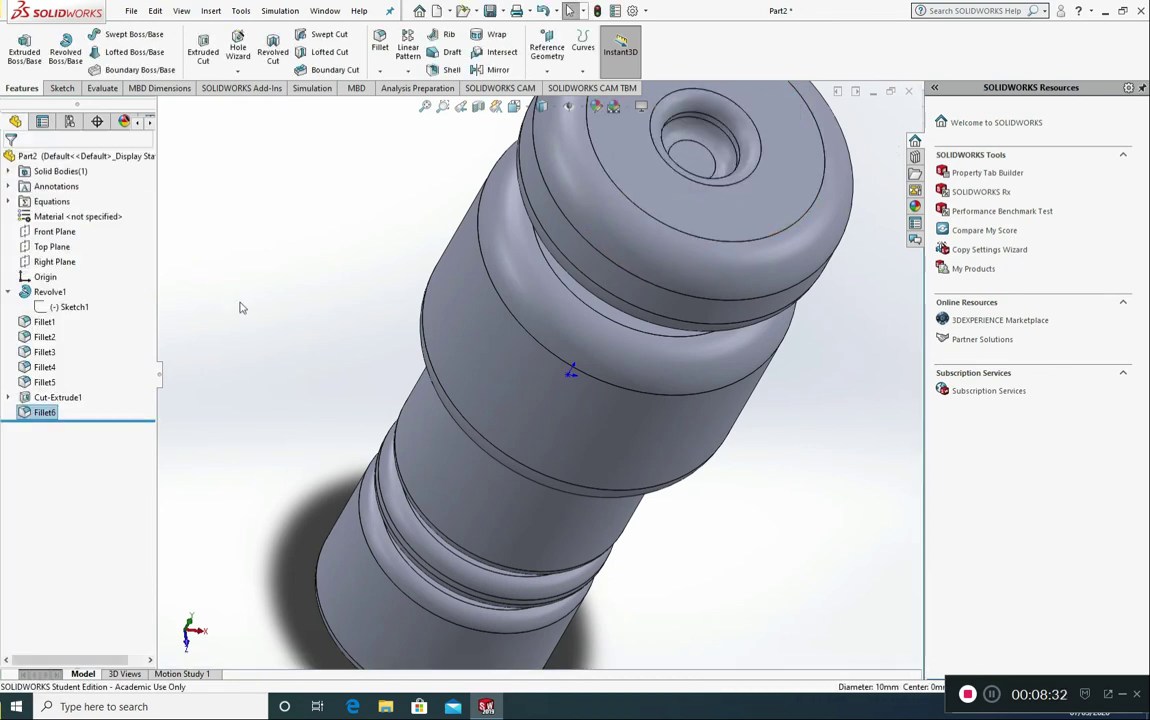
key("f")
middle_click_drag(370, 349, 805, 391)
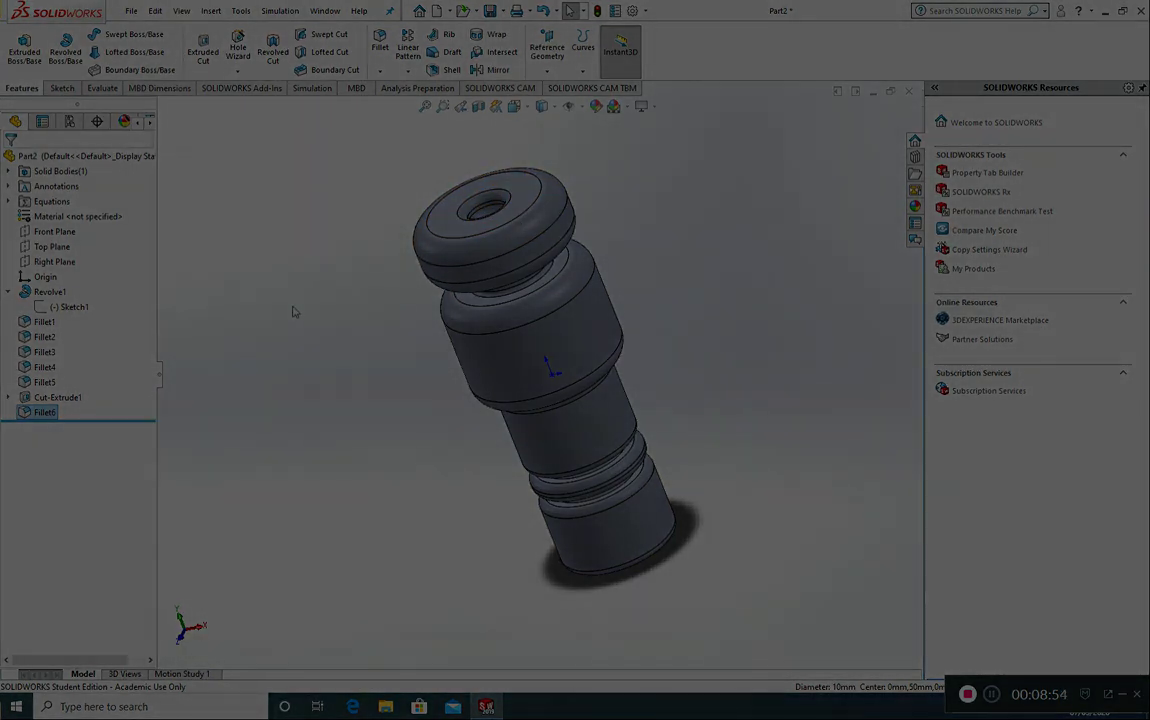
middle_click_drag(336, 271, 382, 299)
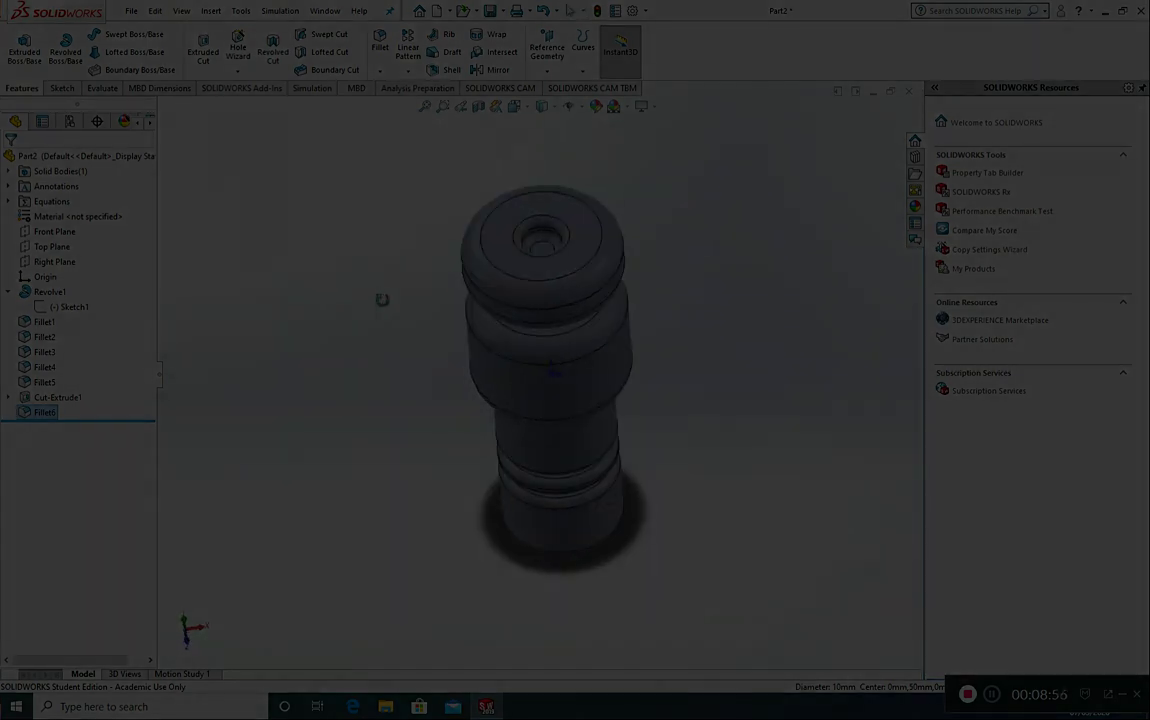
scroll(552, 374, "down", 3)
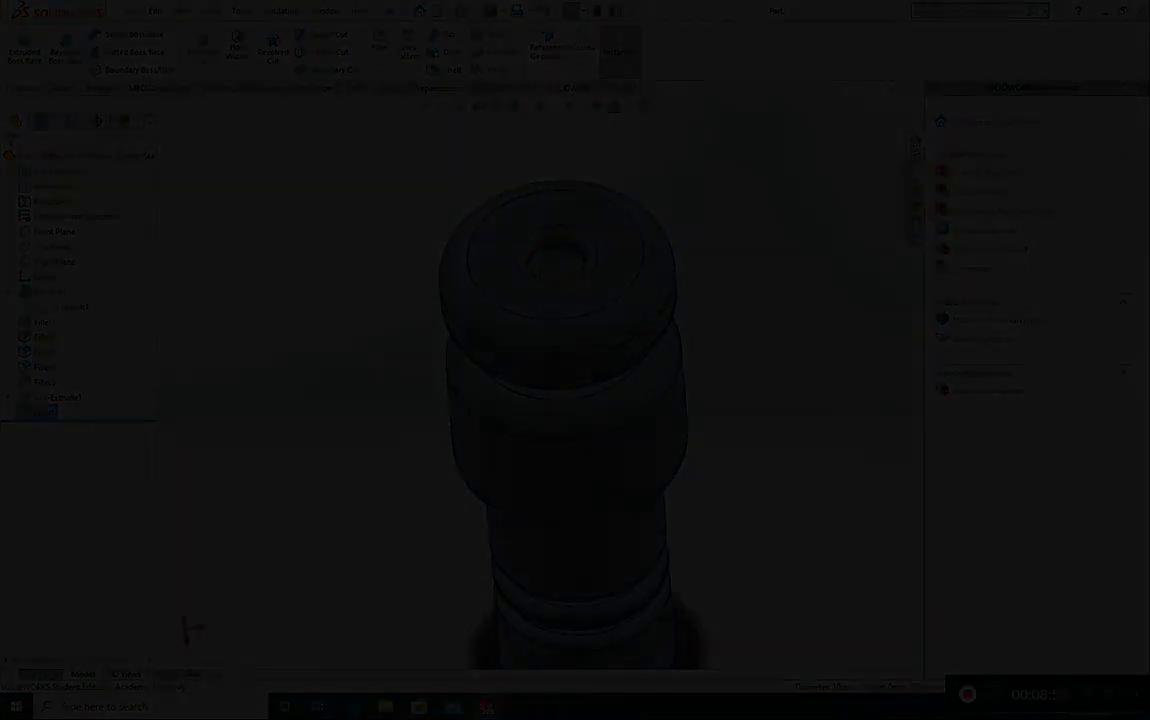